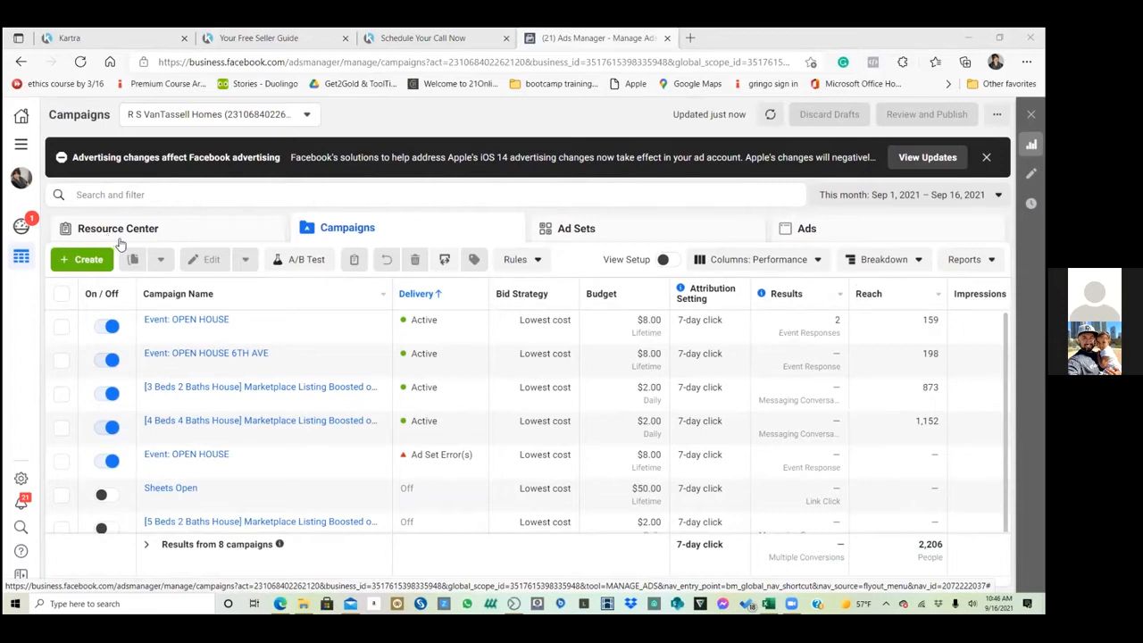
Dismiss the advertising changes notice and start a new campaign with the Conversions objective
left_click(986, 157)
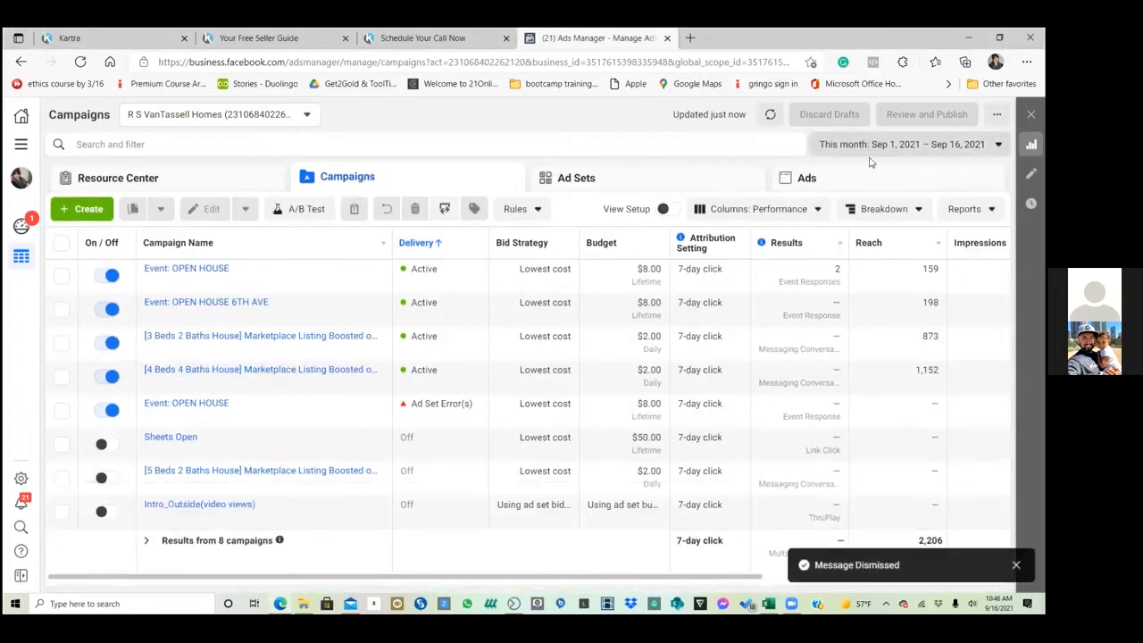
left_click(105, 208)
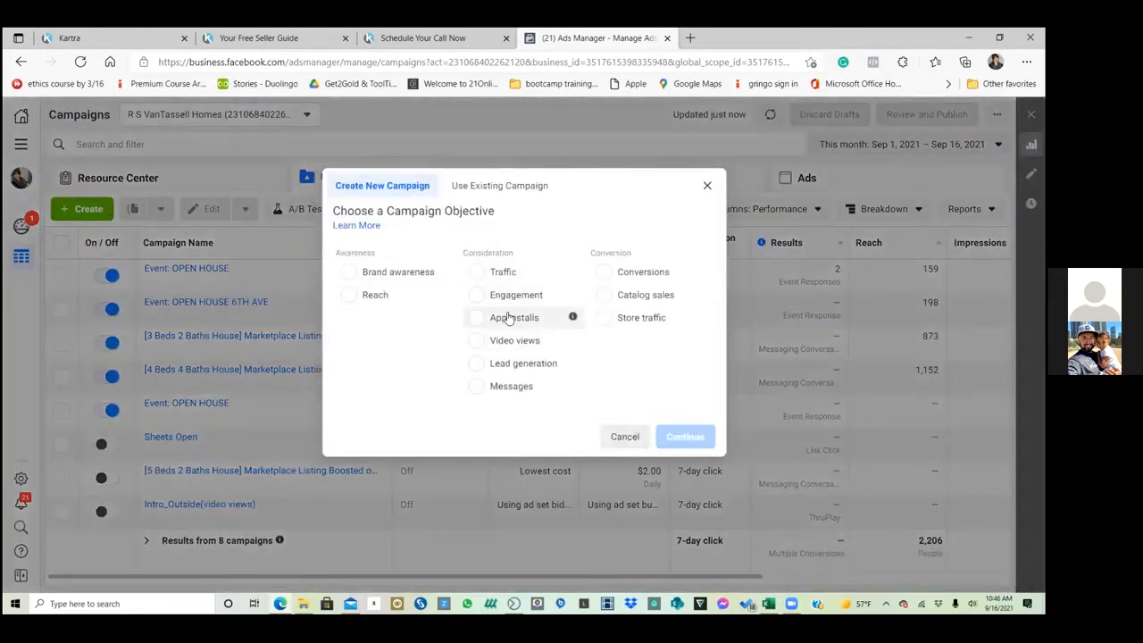
left_click(616, 272)
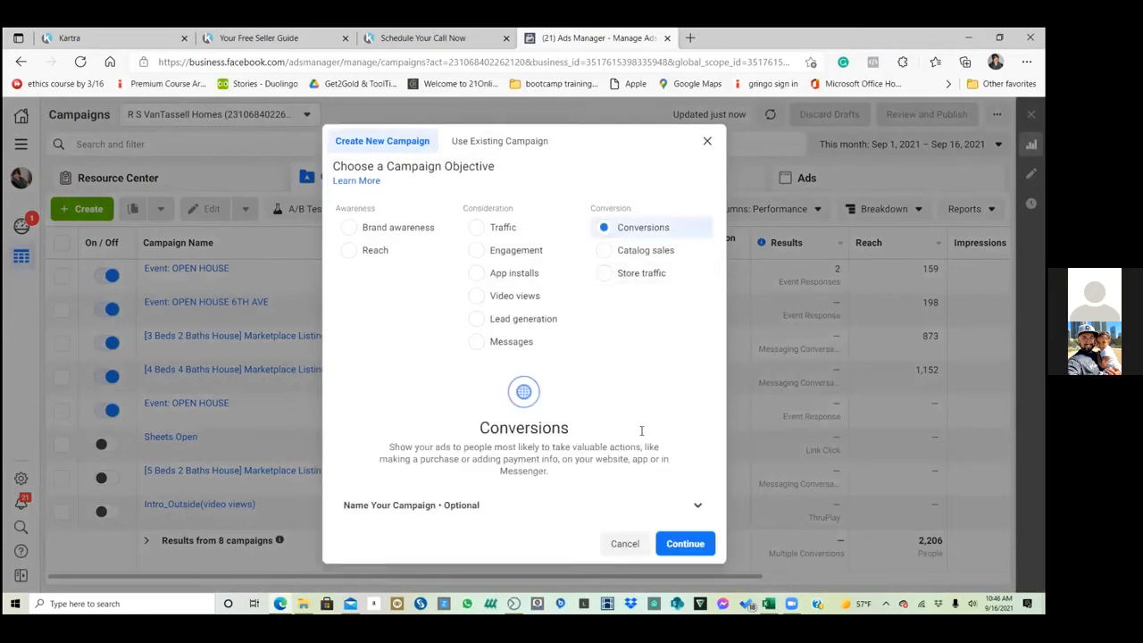
Expand the optional naming section and name the campaign "RSV Seller Guide in Car (conversions)"
left_click(702, 508)
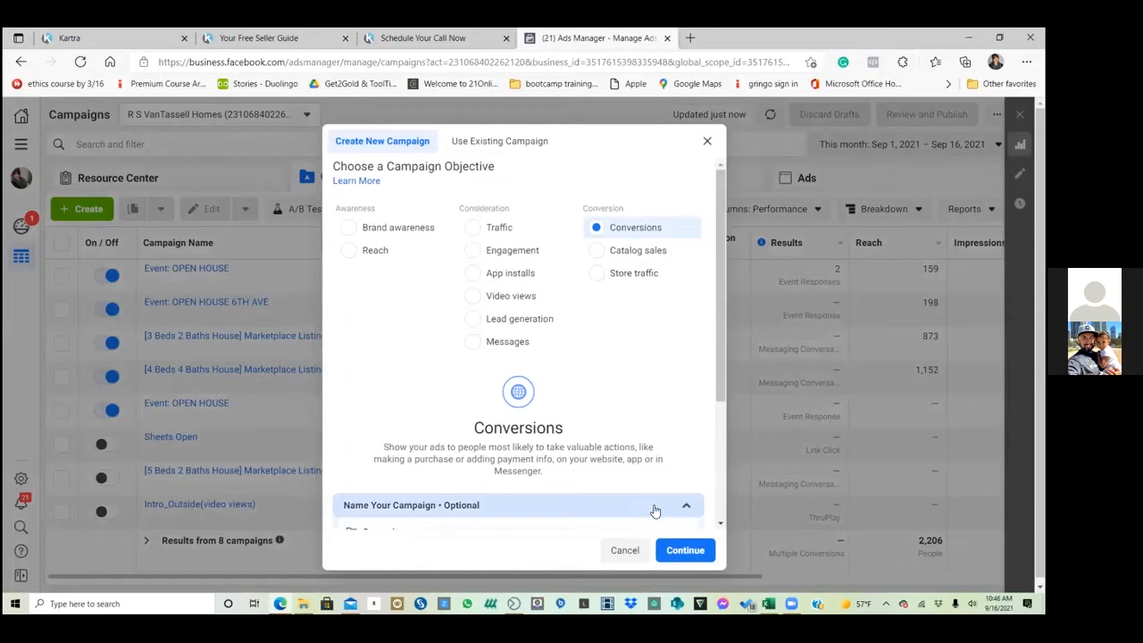
scroll(592, 439, "down", 3)
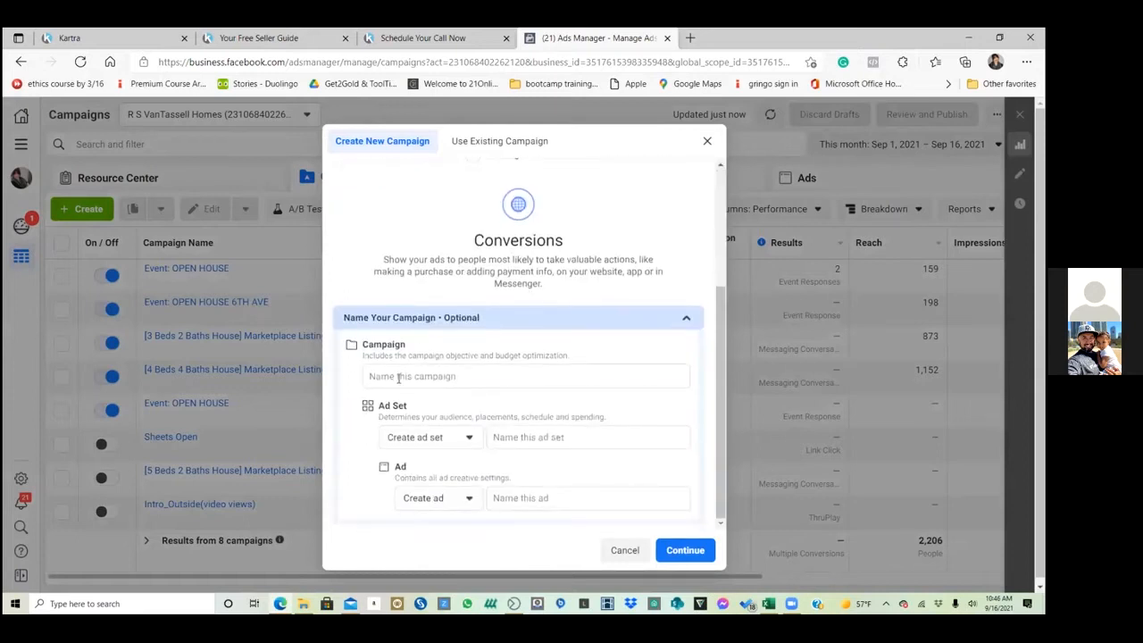
left_click(398, 377)
type("RSV")
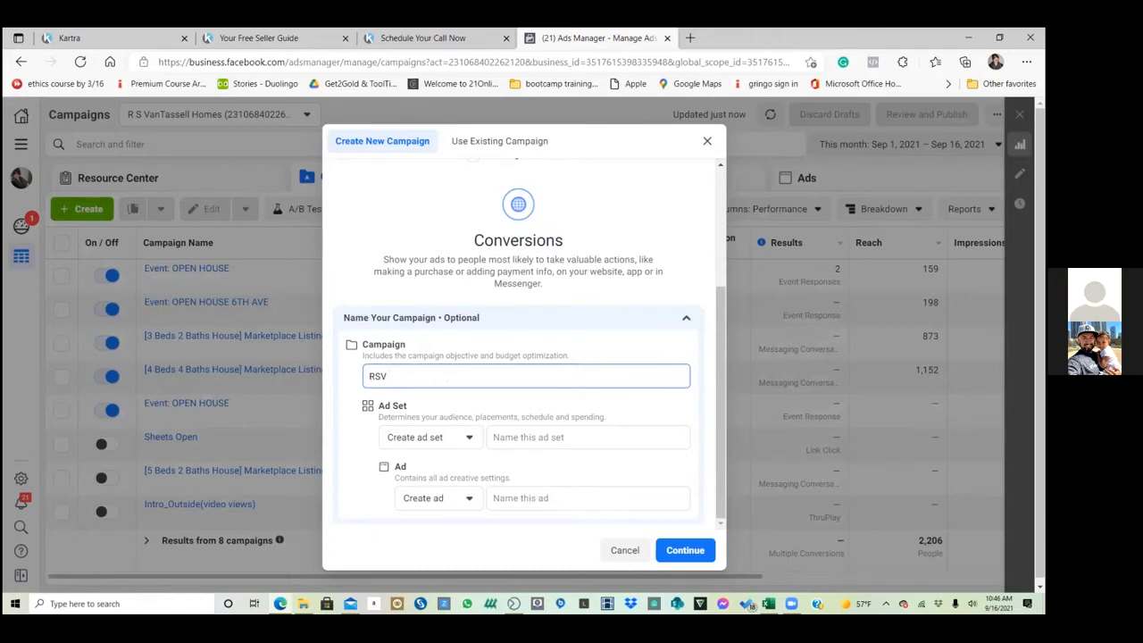
type("Seller Guide in Car")
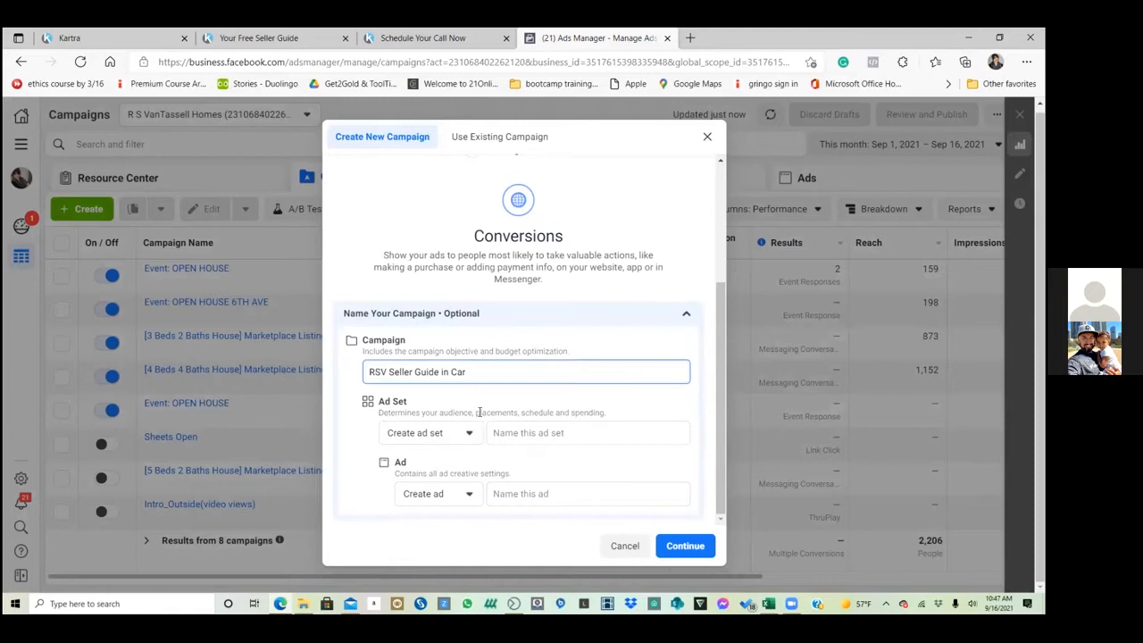
type("(conversions)")
Keep the Create ad set option and name the ad set "Tacoma, Wa/$5"
left_click(469, 434)
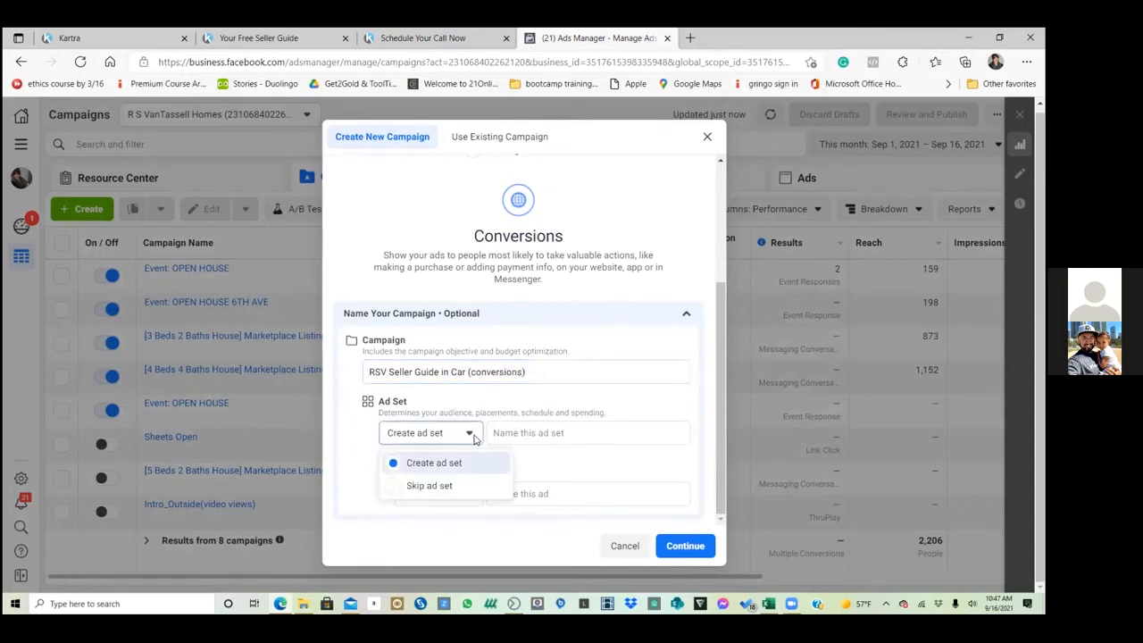
left_click(522, 434)
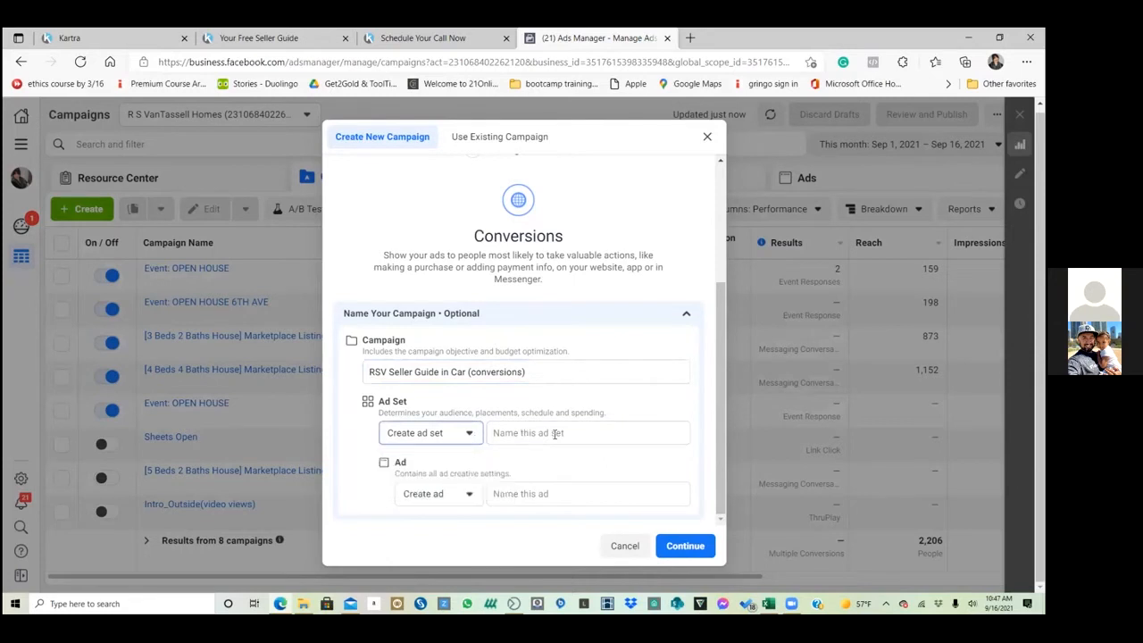
left_click(560, 432)
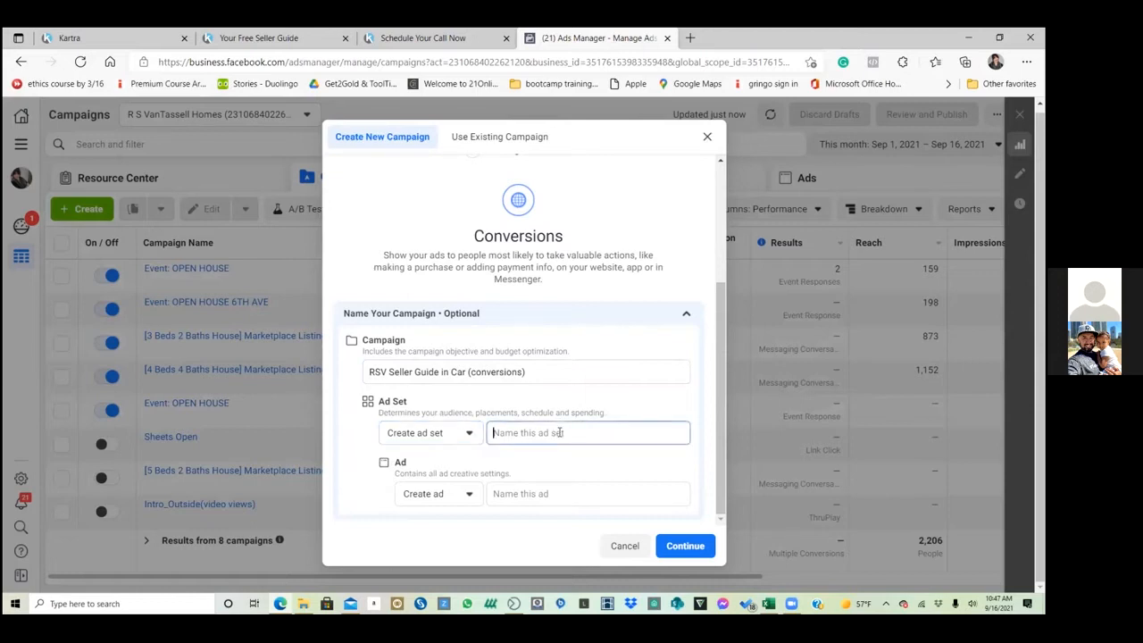
type("Tacoma, Wa/")
type("$5")
Name the ad "Seller guide in Car" and continue to the campaign settings
left_click(535, 496)
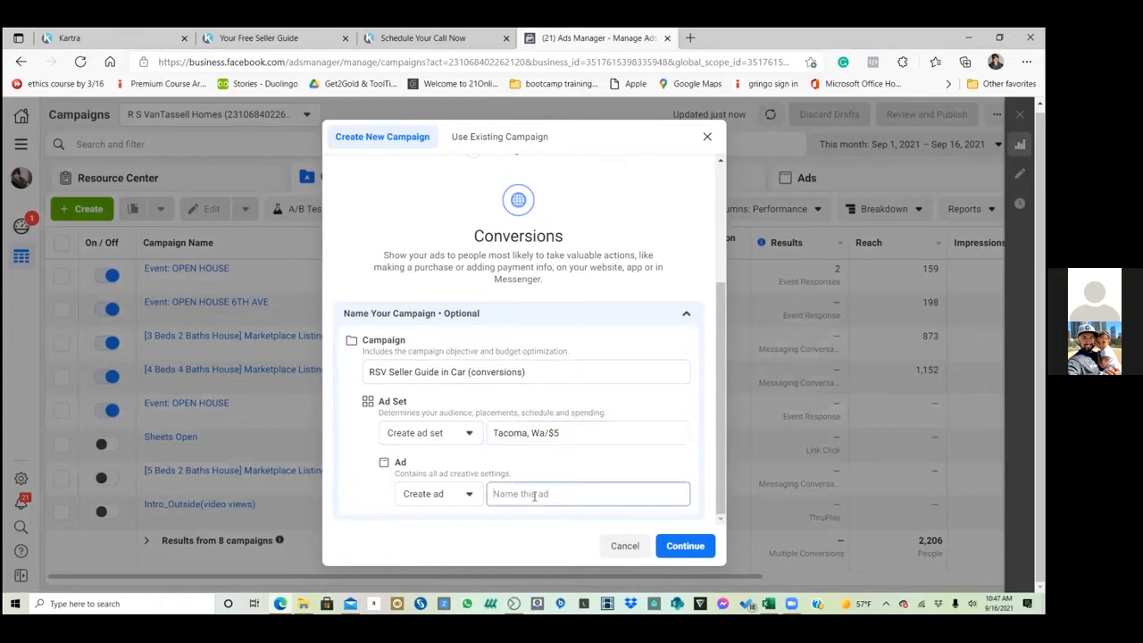
type("Seller guide in Car")
left_click(692, 549)
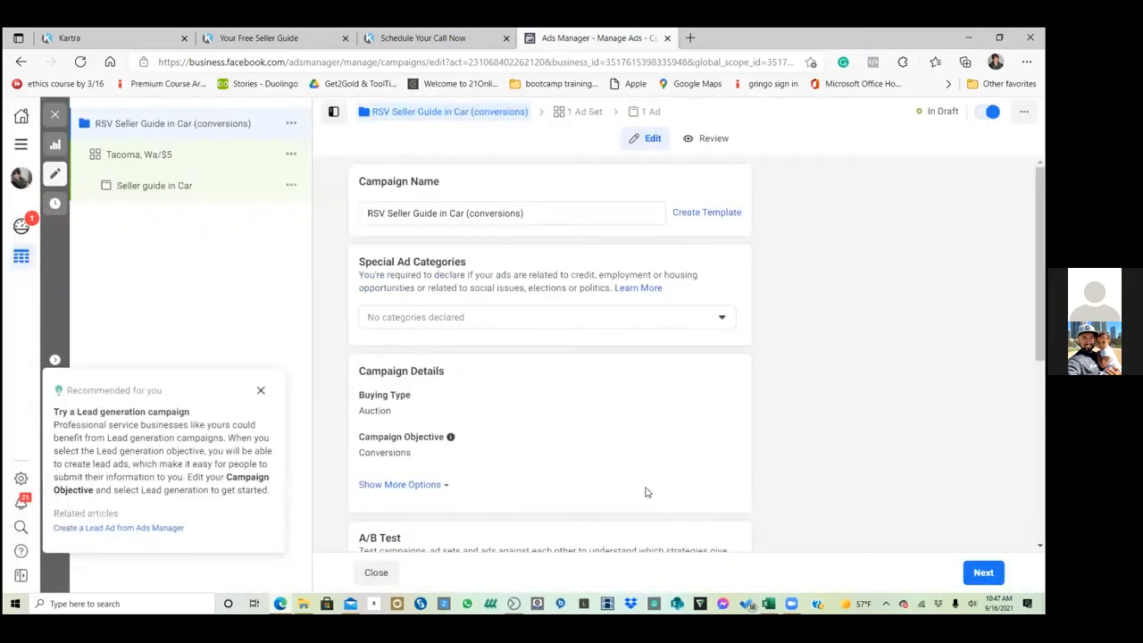
Declare Housing as the campaign's special ad category and continue to the ad set settings
left_click(262, 392)
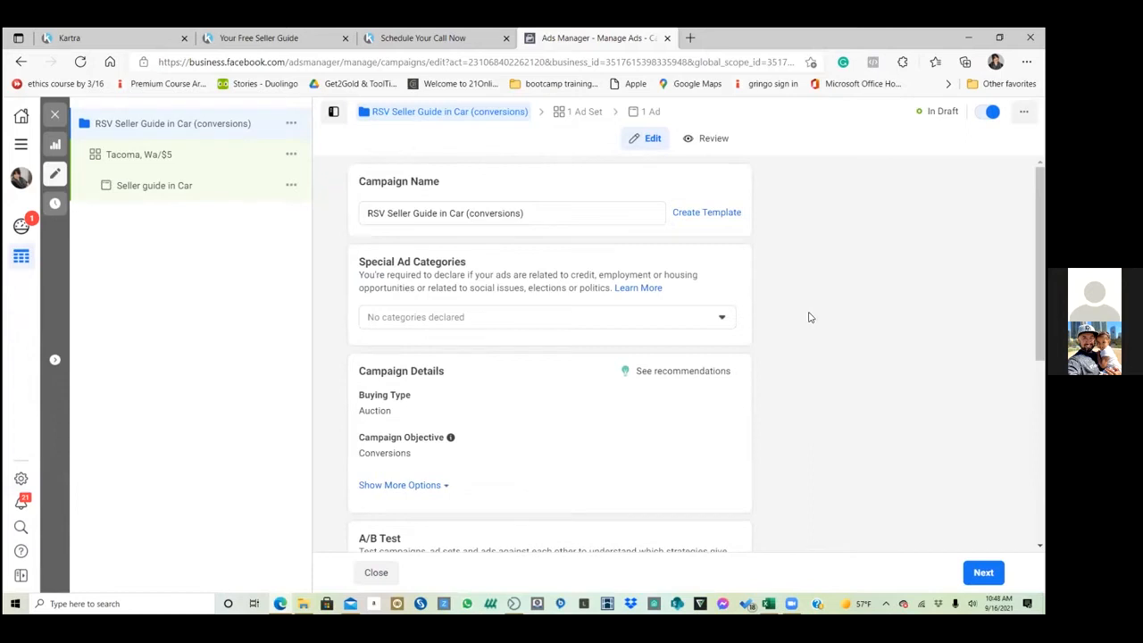
left_click(618, 315)
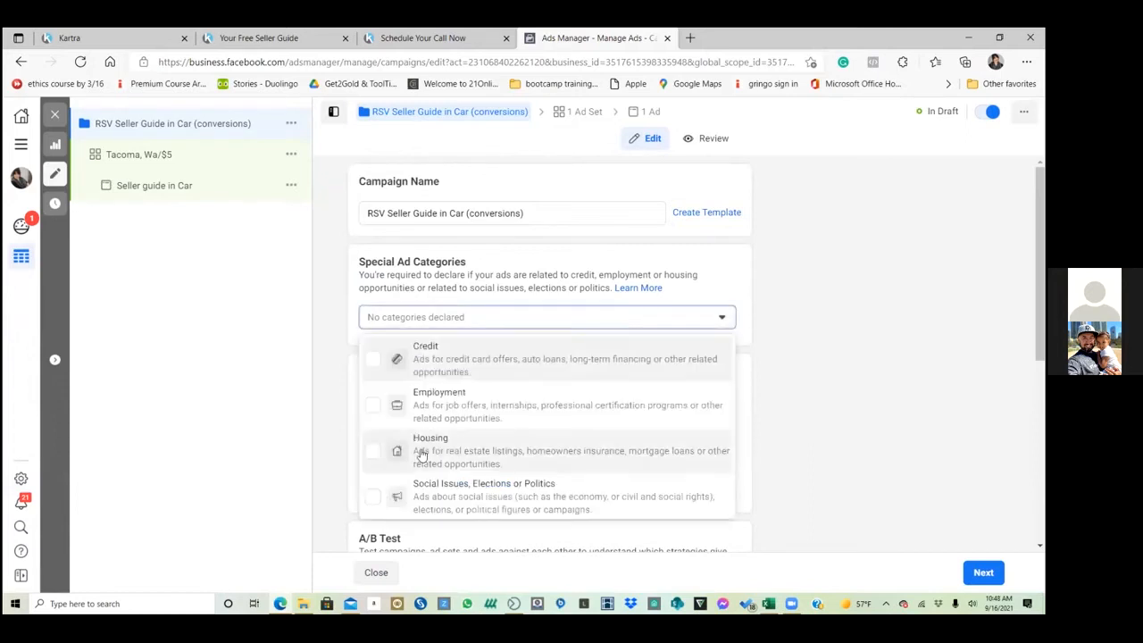
left_click(424, 455)
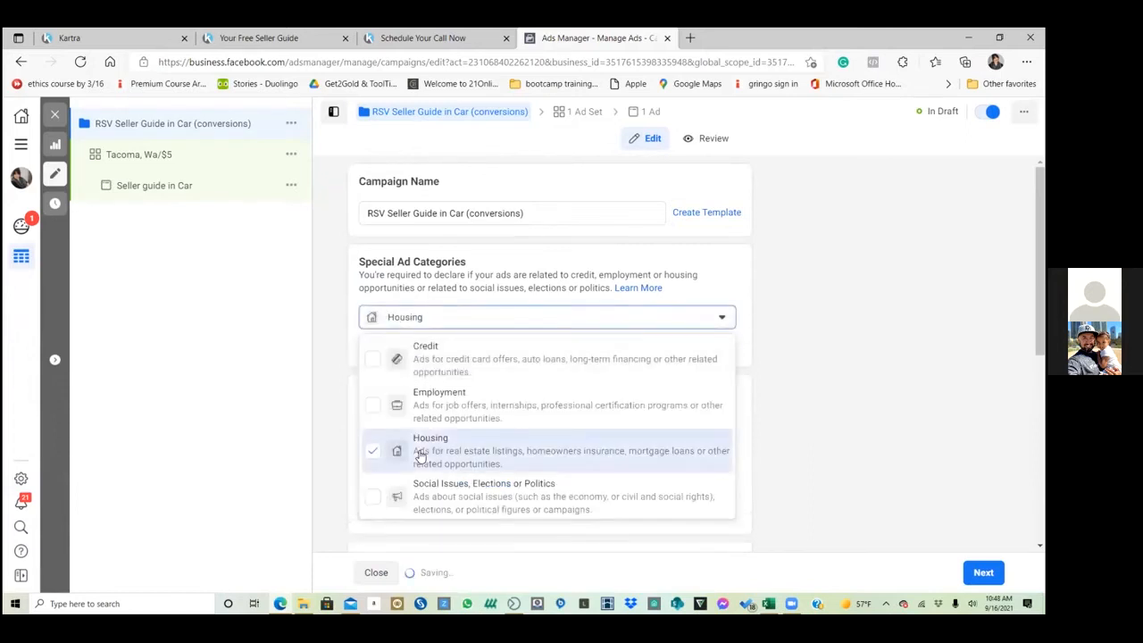
left_click(790, 362)
scroll(628, 480, "down", 3)
left_click(983, 572)
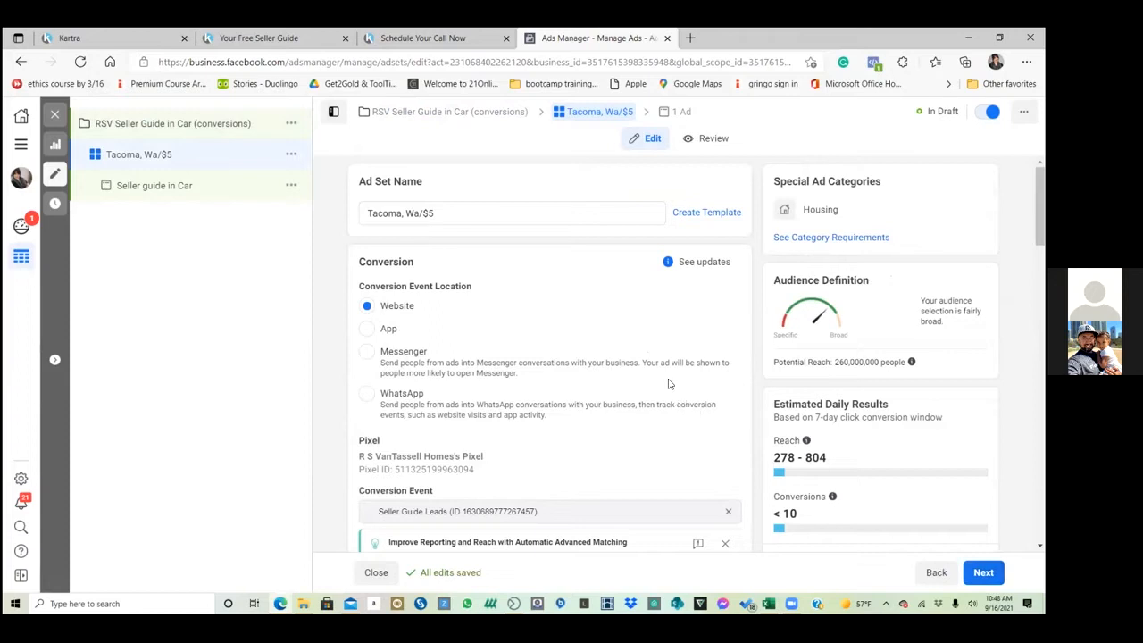
Clear the ad set's conversion event and choose the active event Seller Guide Leads
scroll(661, 370, "down", 2)
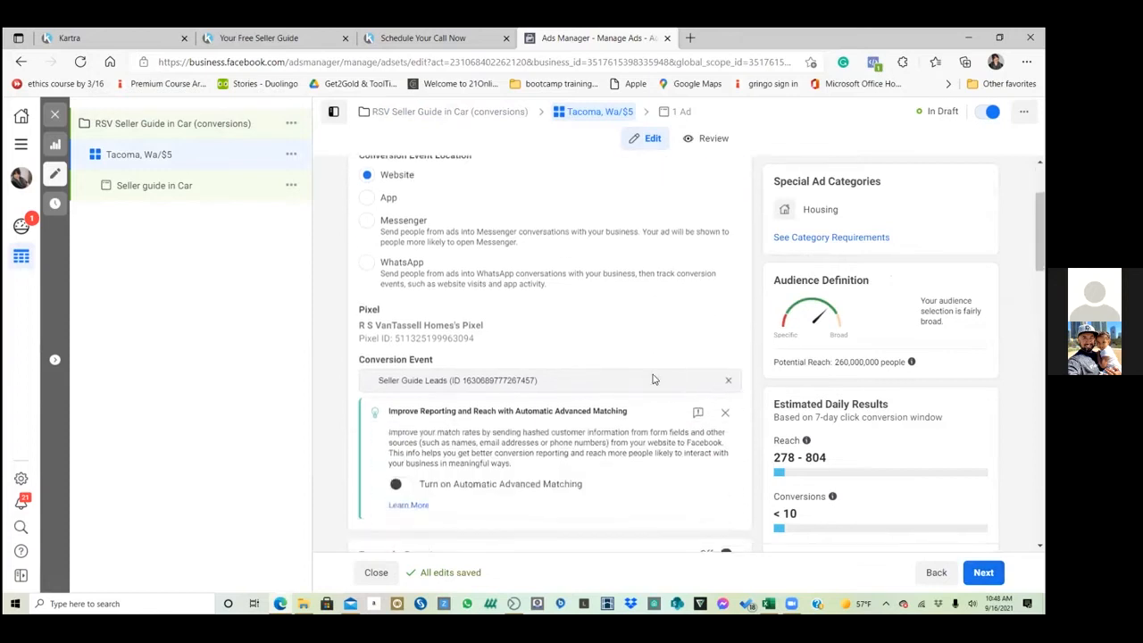
scroll(647, 382, "up", 2)
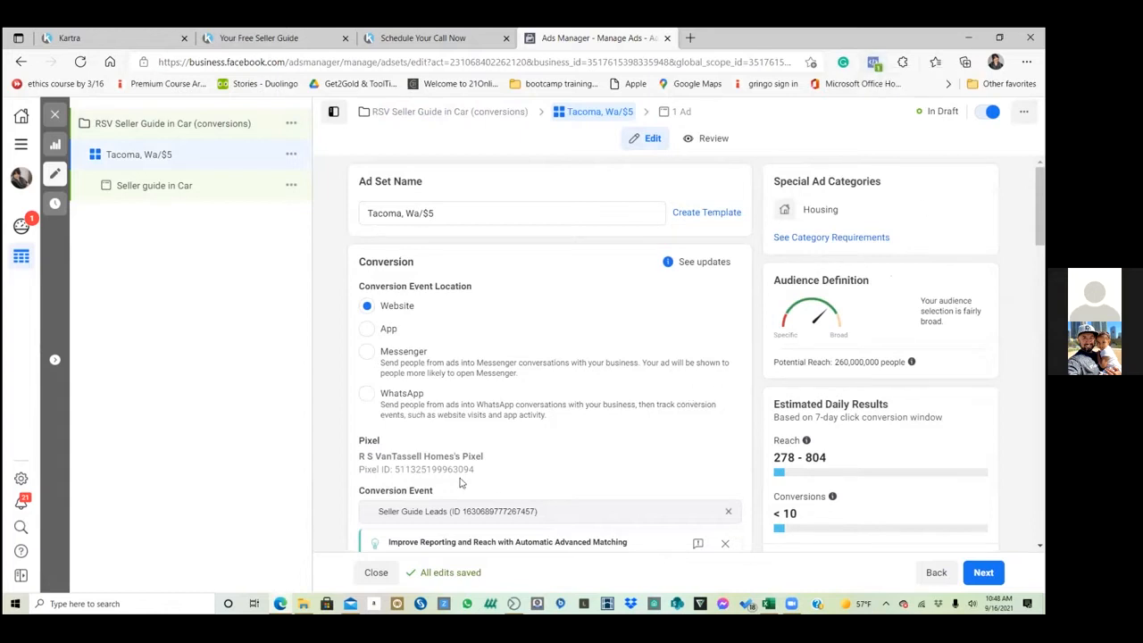
scroll(585, 464, "down", 1)
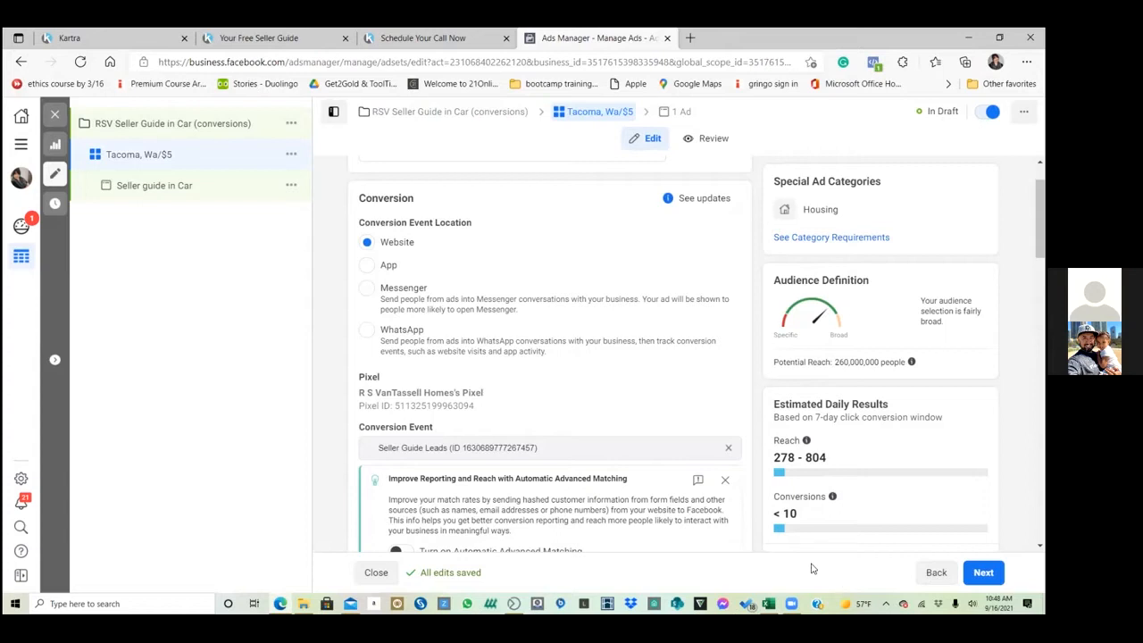
scroll(554, 253, "up", 1)
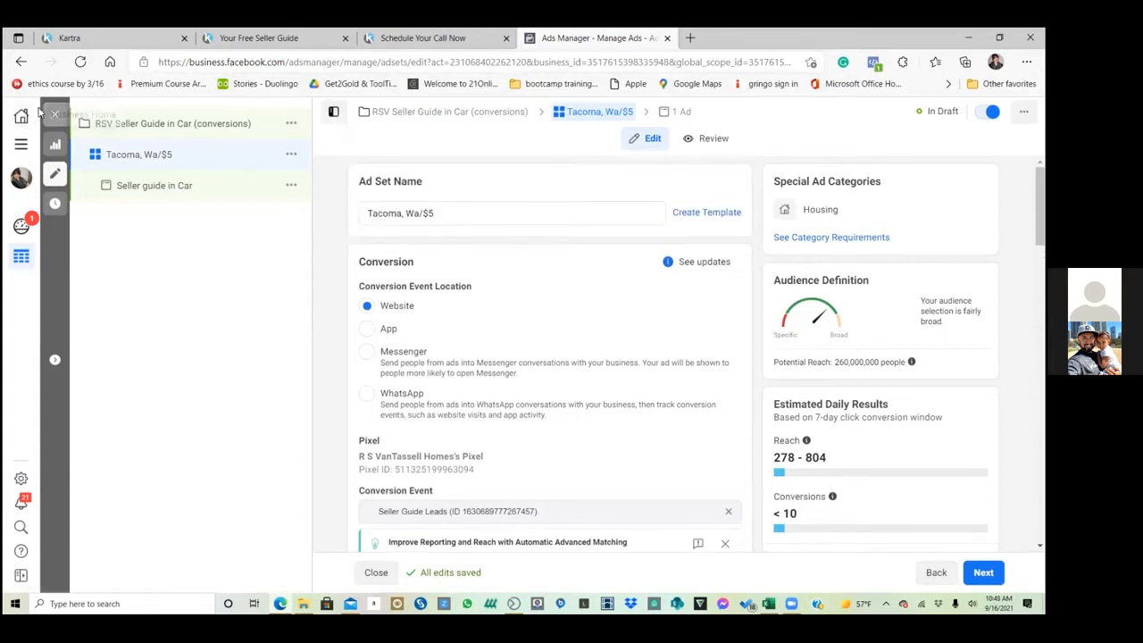
left_click(728, 516)
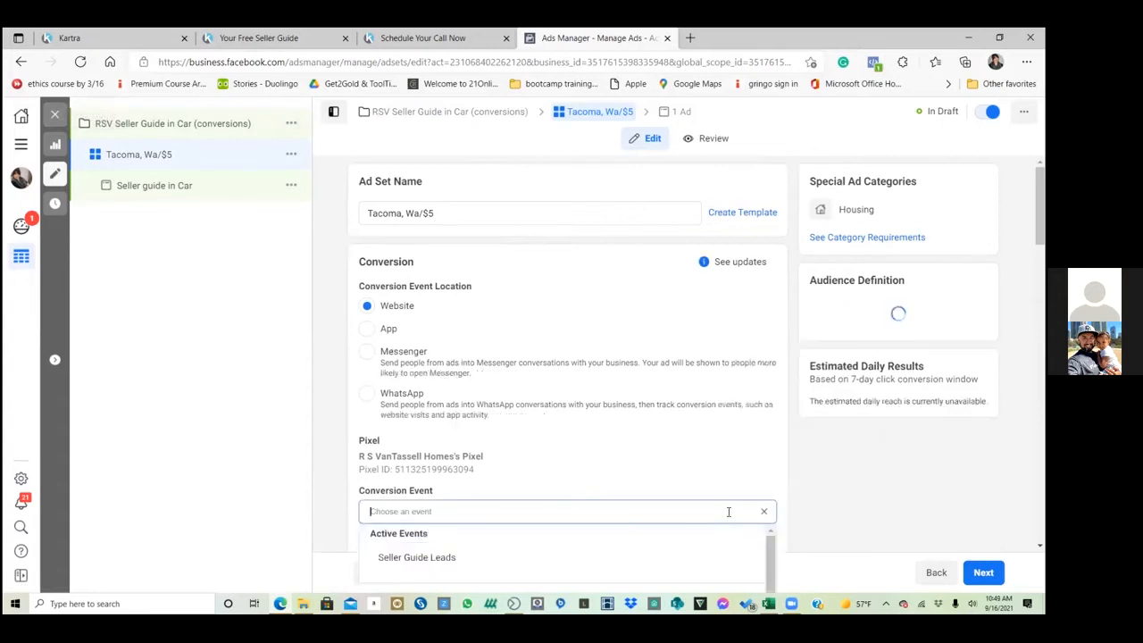
scroll(606, 411, "down", 1)
scroll(594, 408, "down", 1)
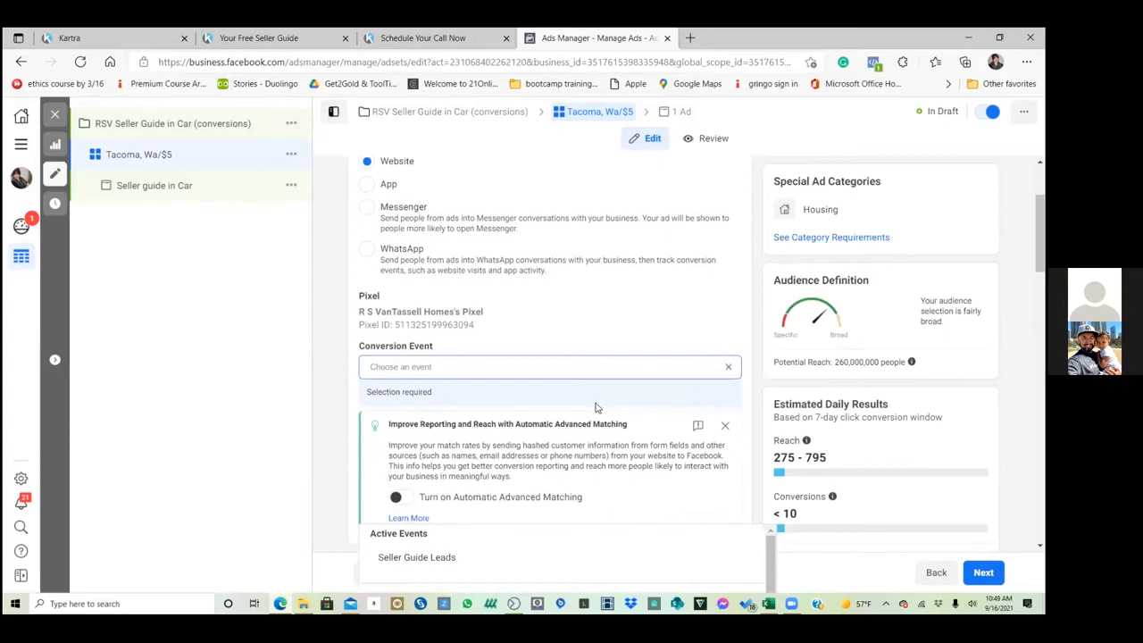
scroll(598, 408, "down", 2)
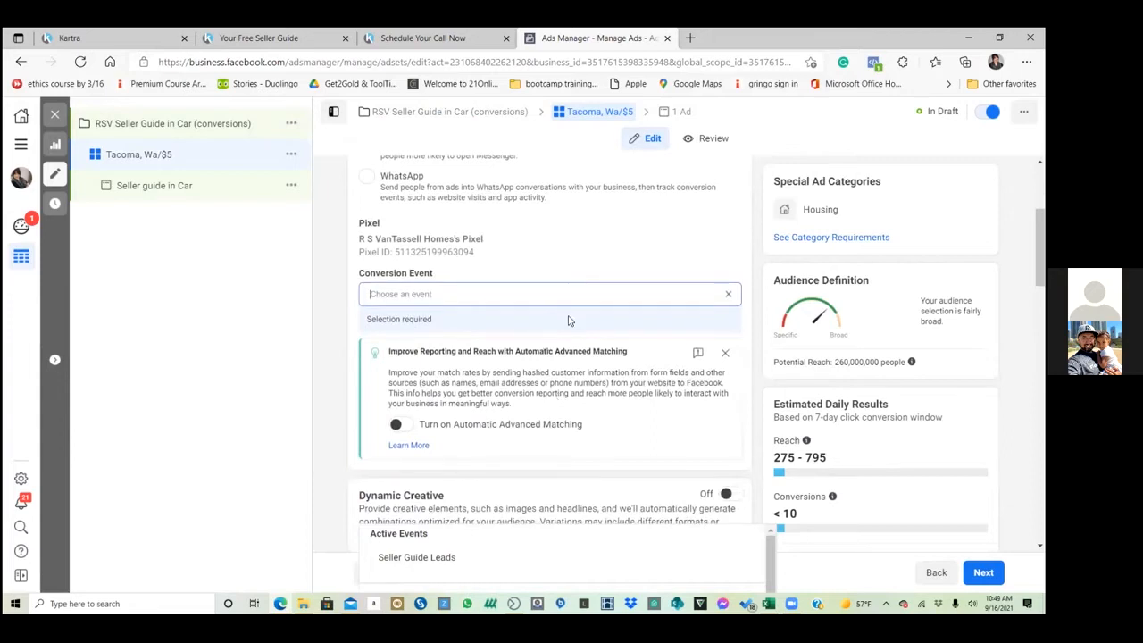
scroll(581, 429, "down", 1)
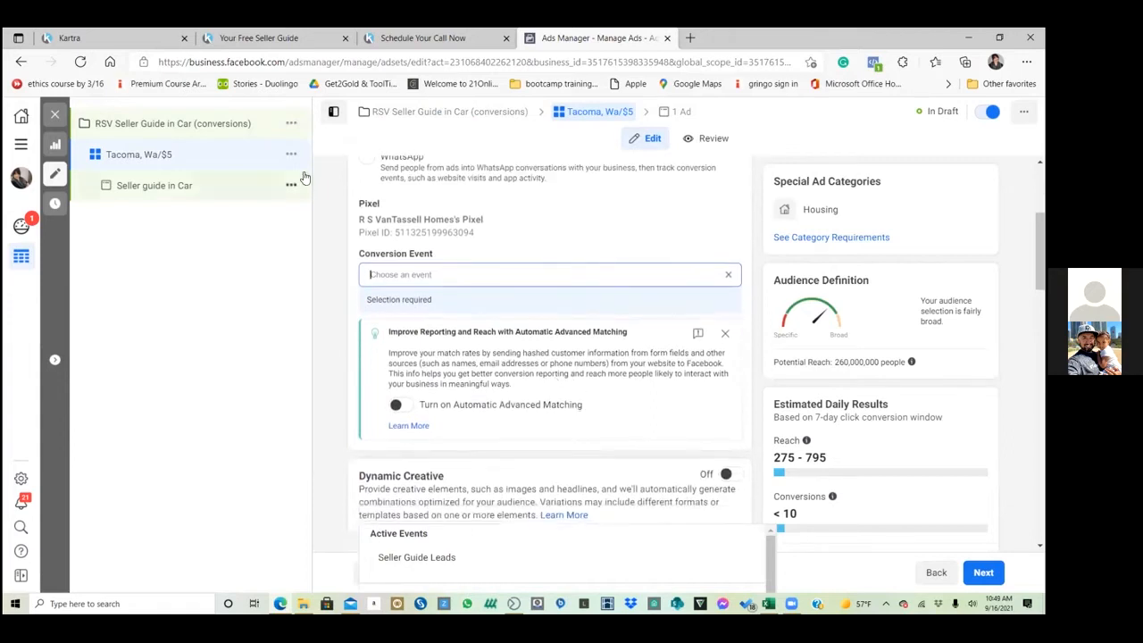
scroll(529, 332, "down", 1)
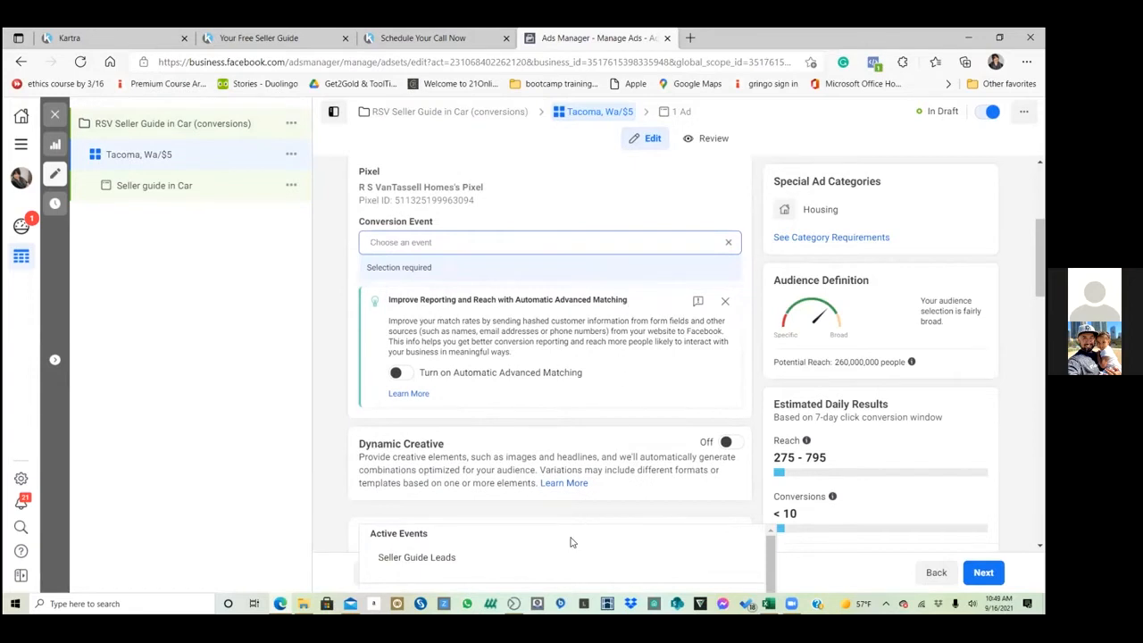
scroll(572, 542, "down", 2)
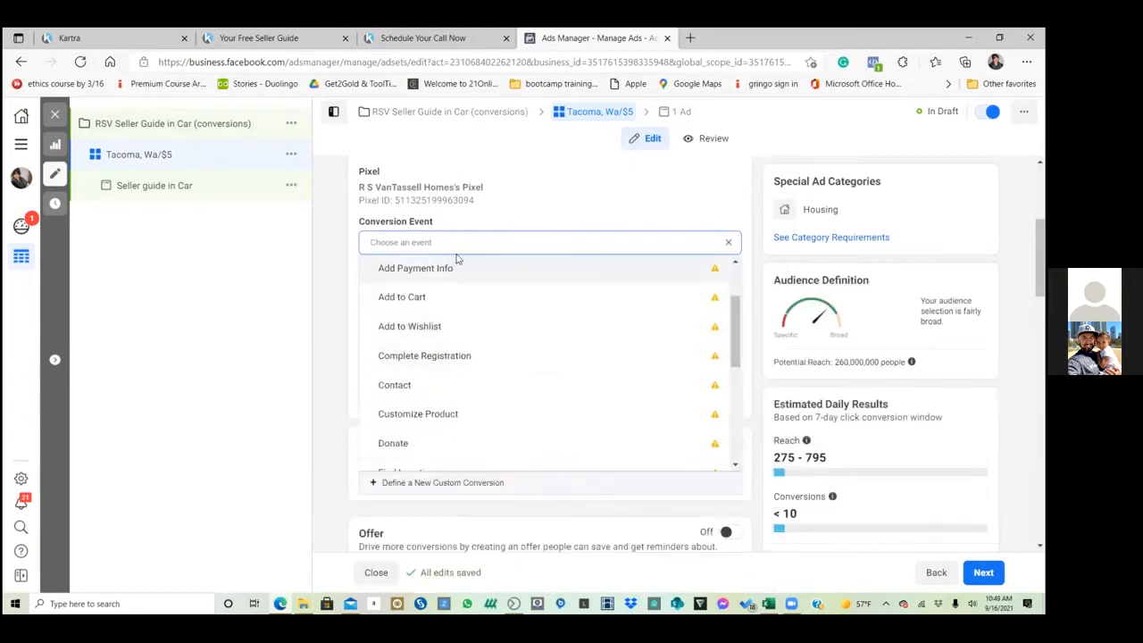
left_click(536, 202)
left_click(552, 242)
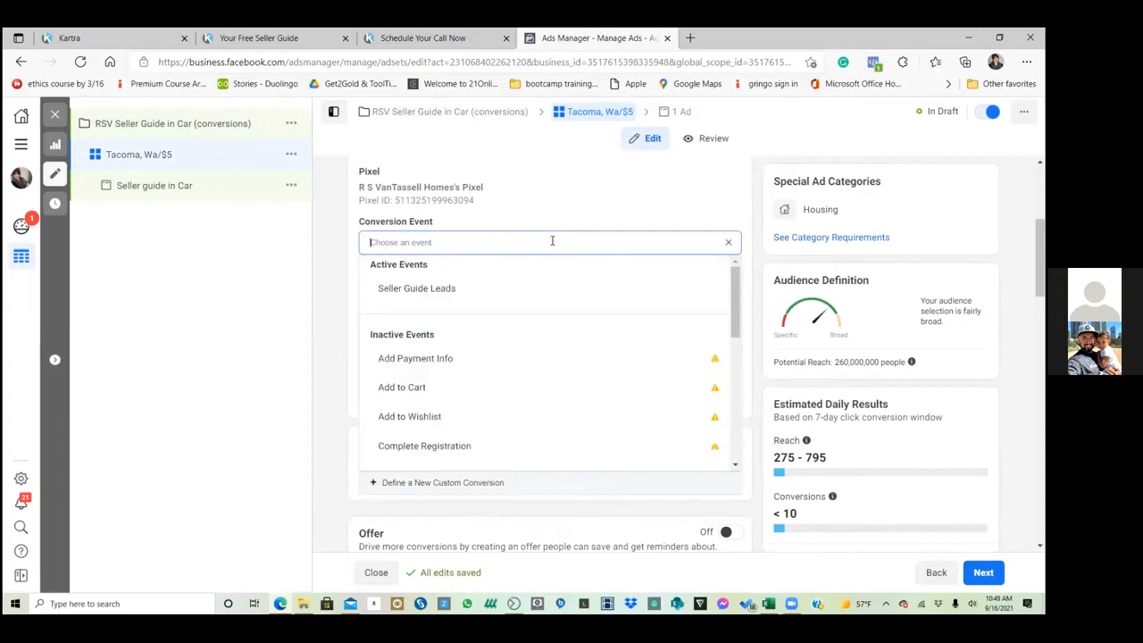
left_click(492, 288)
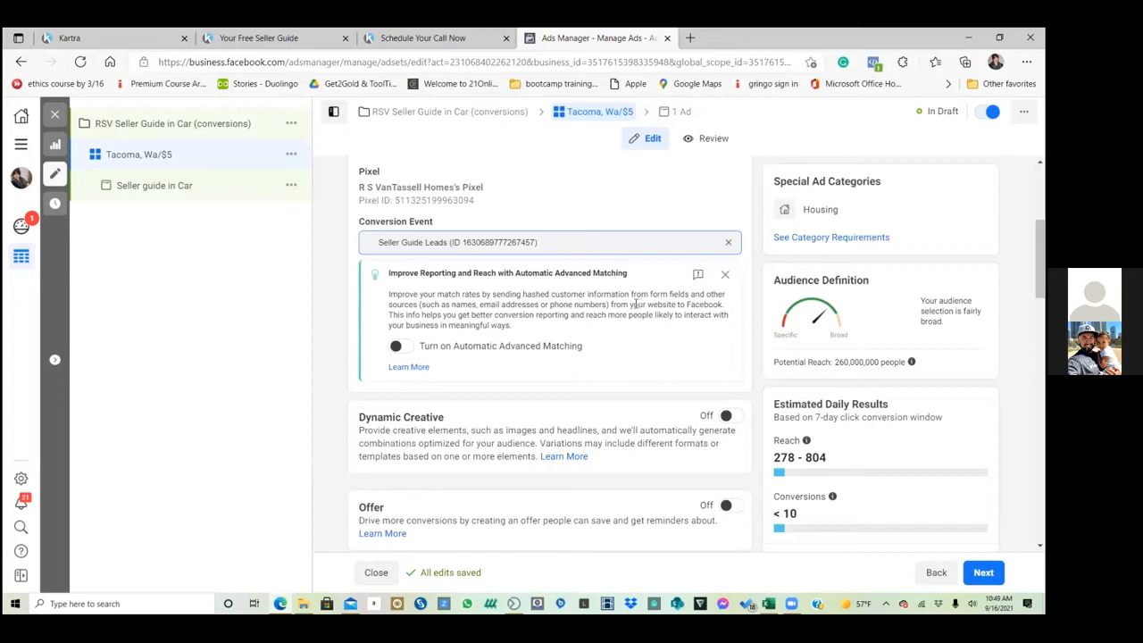
Set the ad set's daily budget to $5.00
scroll(594, 327, "down", 3)
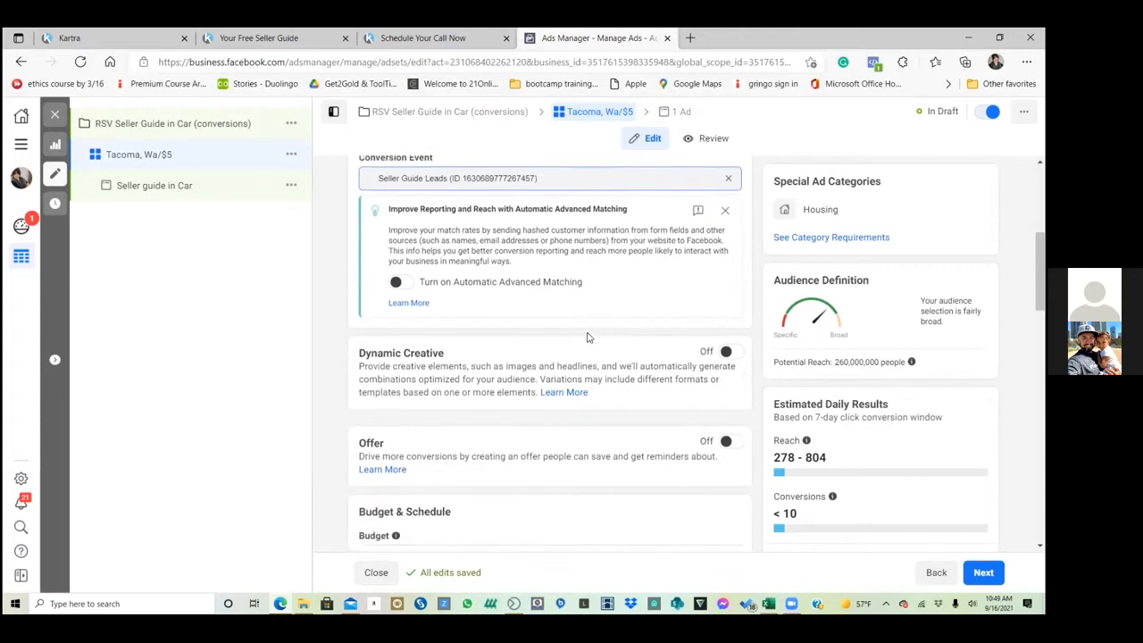
scroll(582, 327, "down", 1)
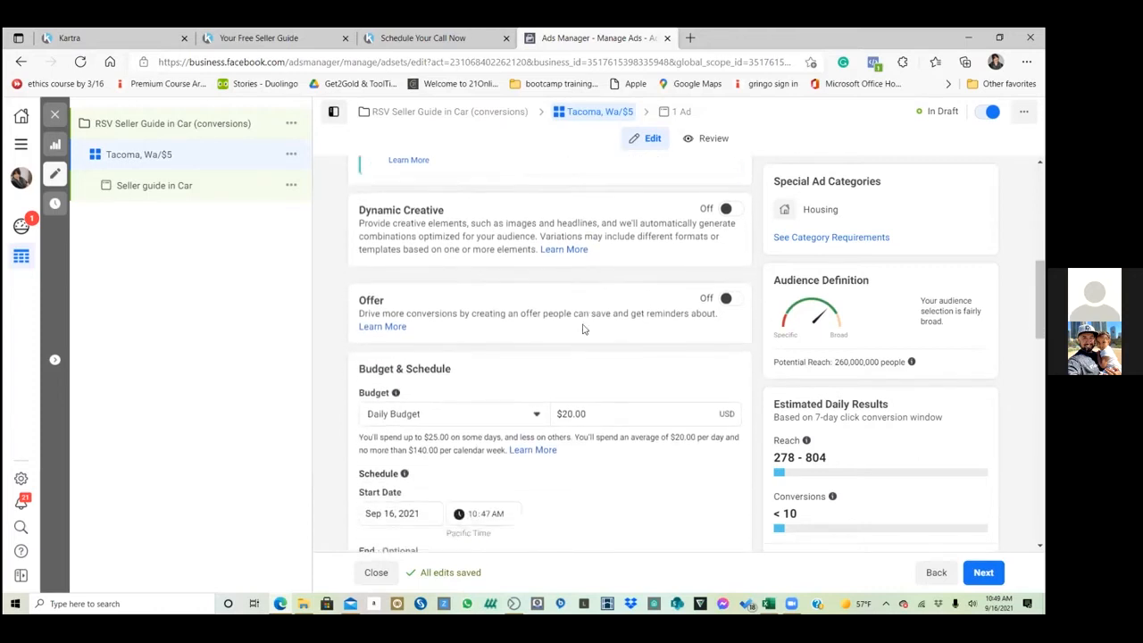
scroll(586, 327, "down", 1)
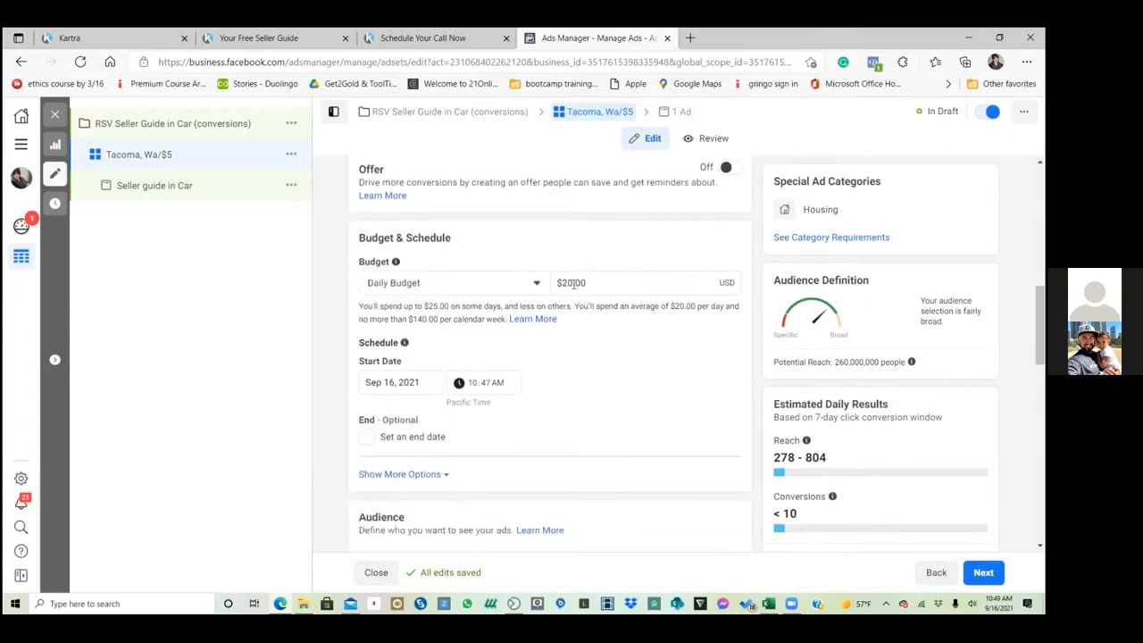
left_click(571, 284)
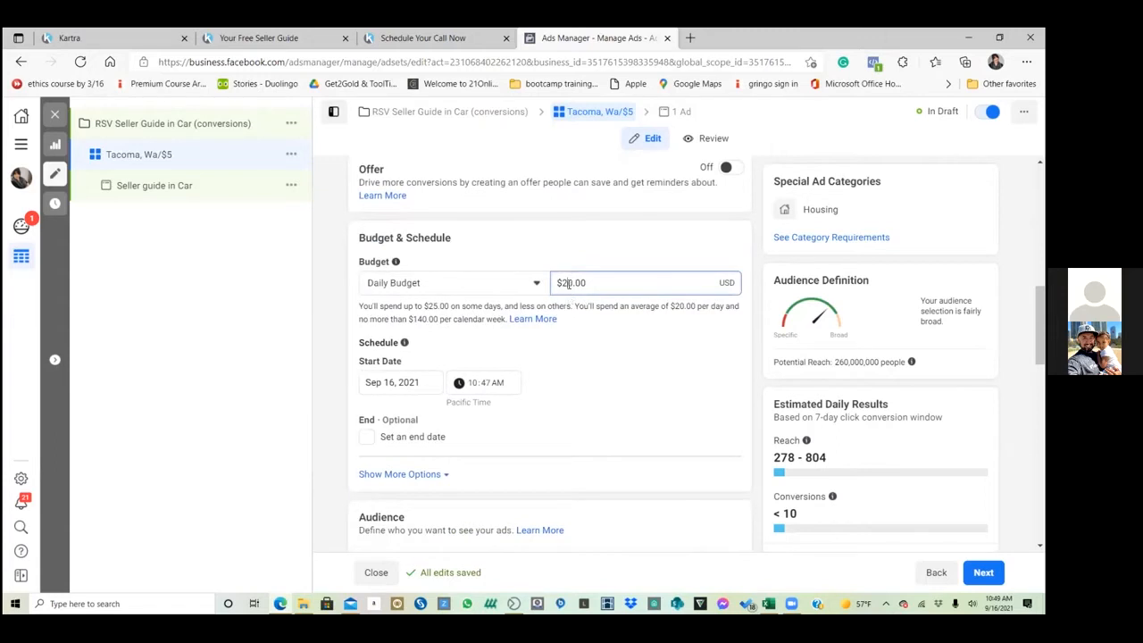
key("BackSpace")
type("5")
scroll(568, 379, "down", 1)
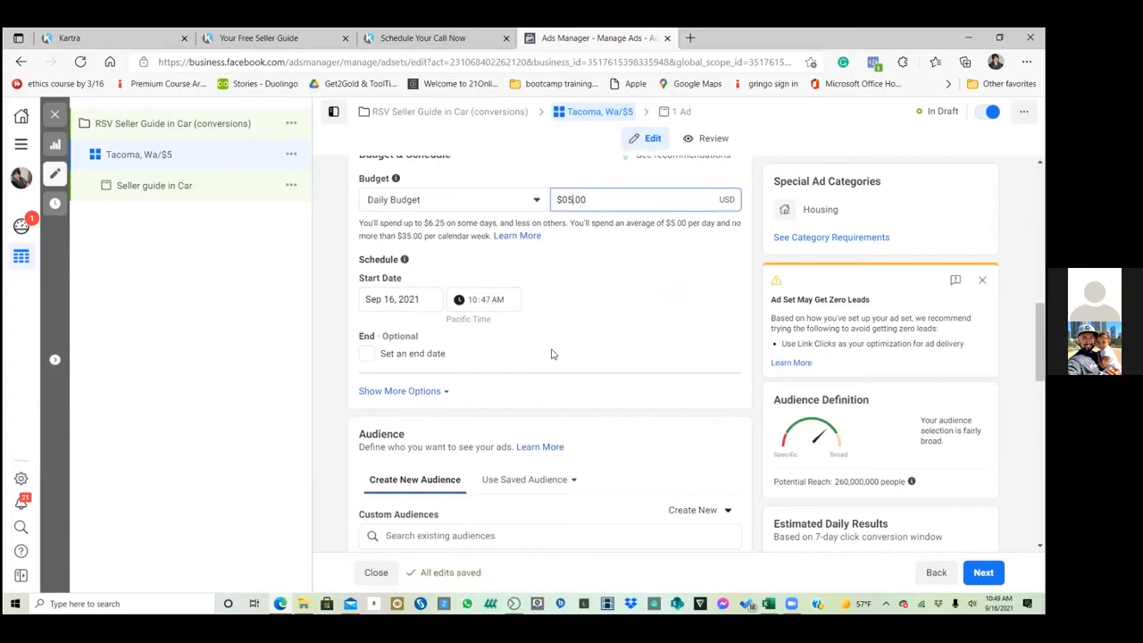
key("BackSpace")
key("BackSpace")
type("5")
left_click(587, 349)
Set the start time in the ad set's schedule to 6:00 AM
left_click(471, 302)
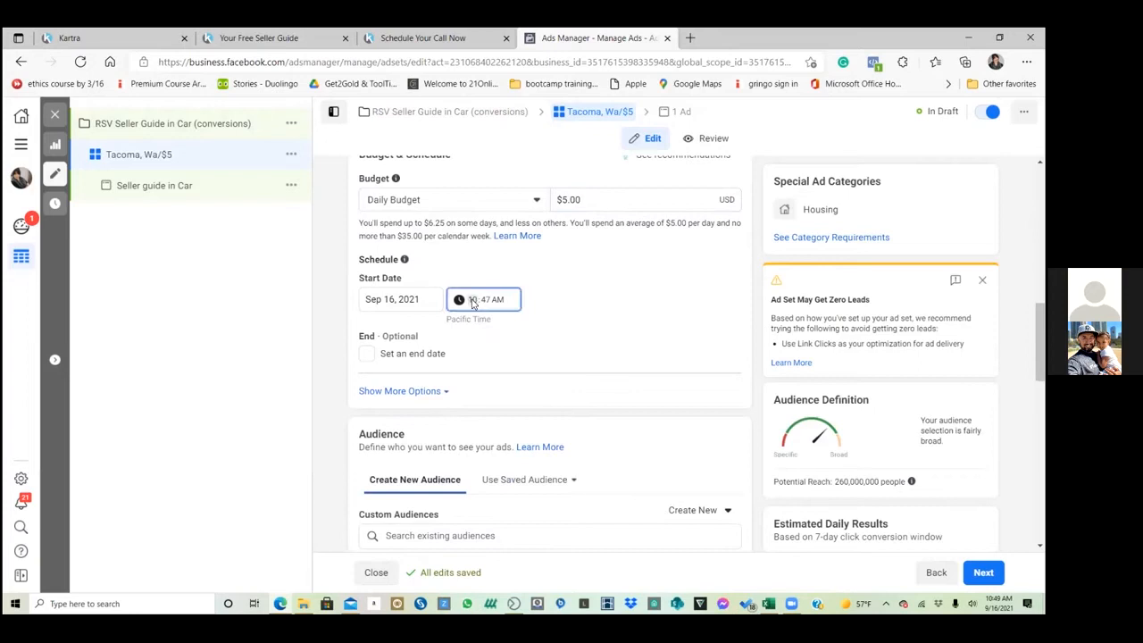
type("600")
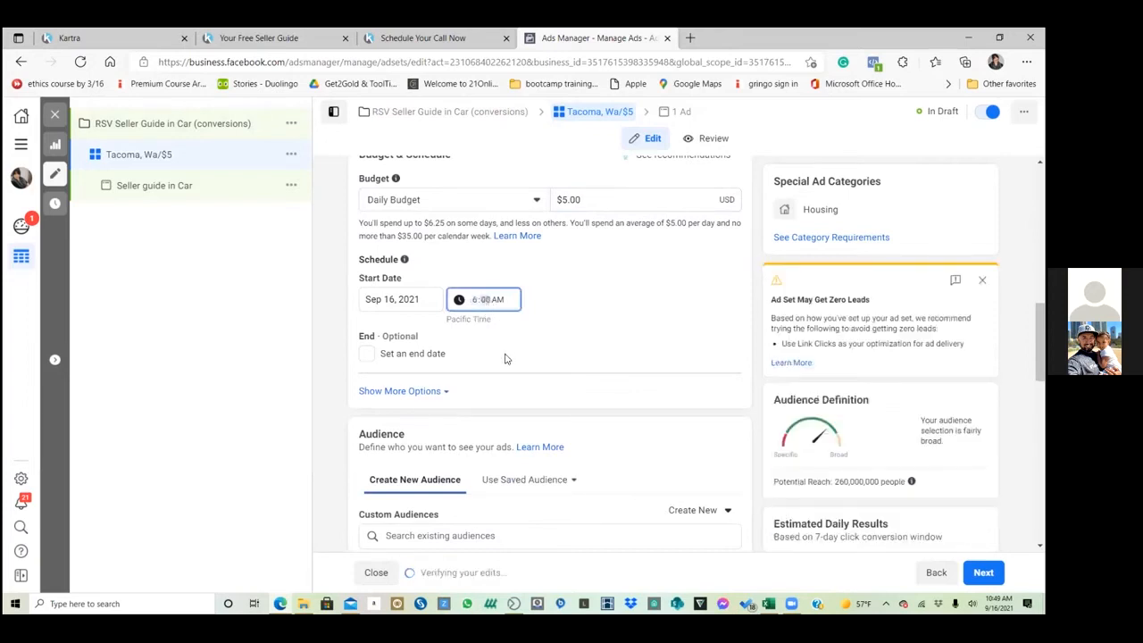
Enable an end date for the ad set's schedule and set the start date to September 17, 2021
left_click(366, 353)
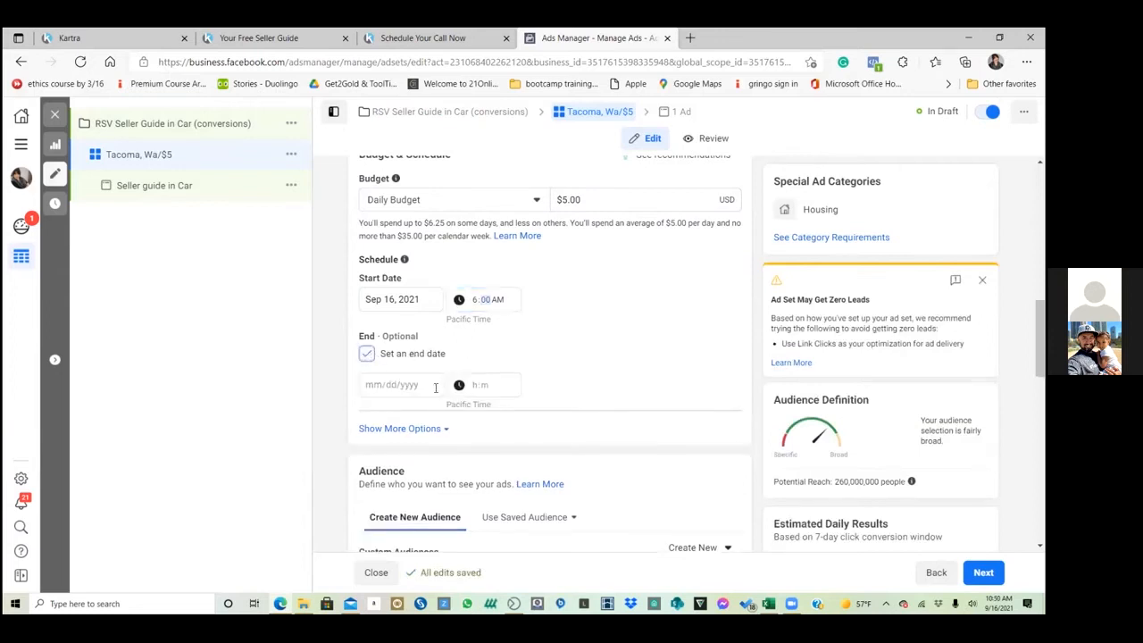
left_click(390, 300)
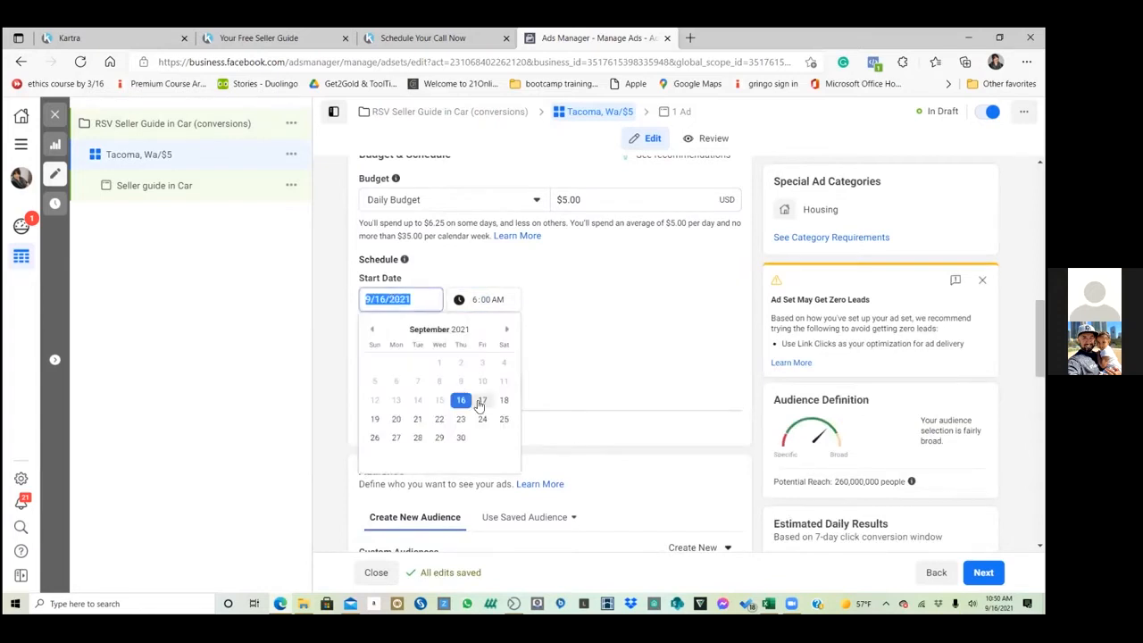
left_click(482, 401)
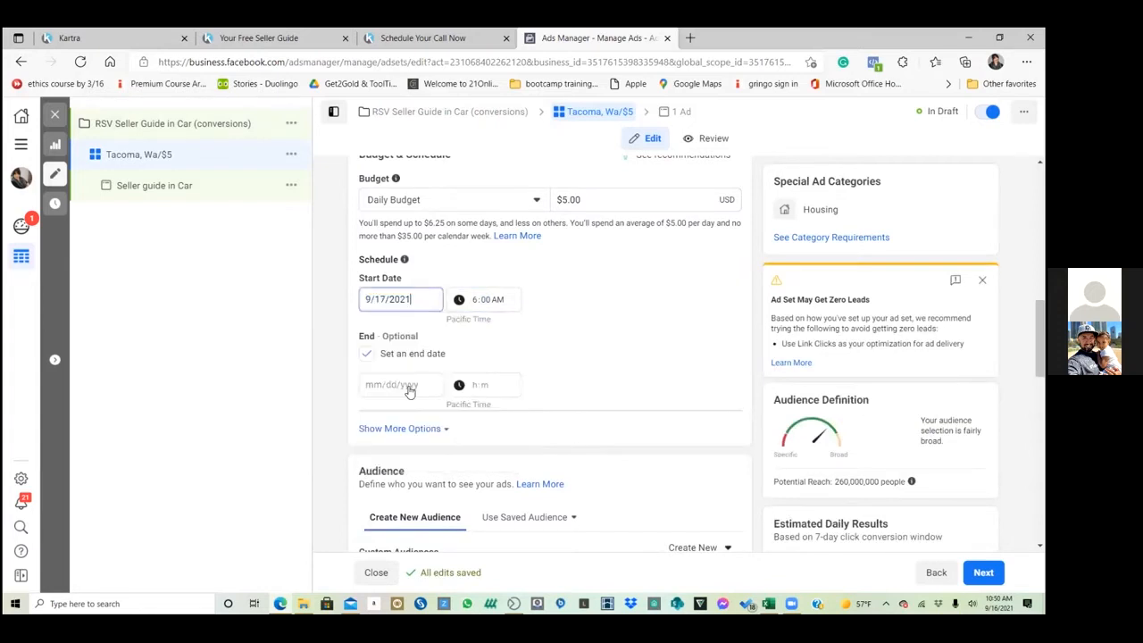
Set the ad set's schedule to end on September 25, 2021 at 6:00 AM
left_click(368, 354)
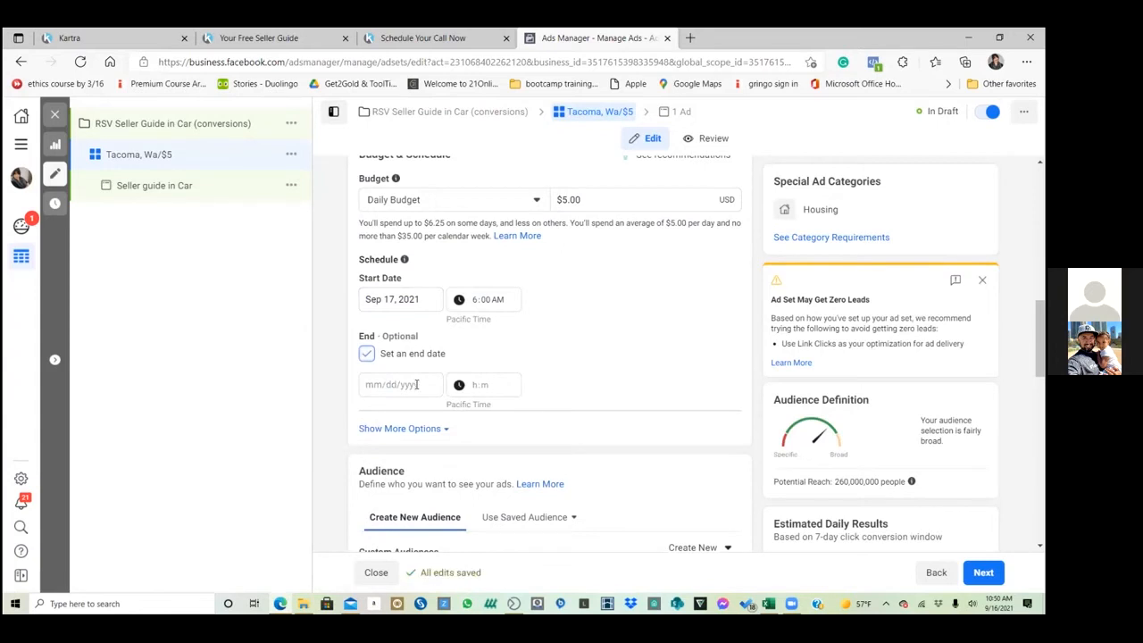
left_click(416, 384)
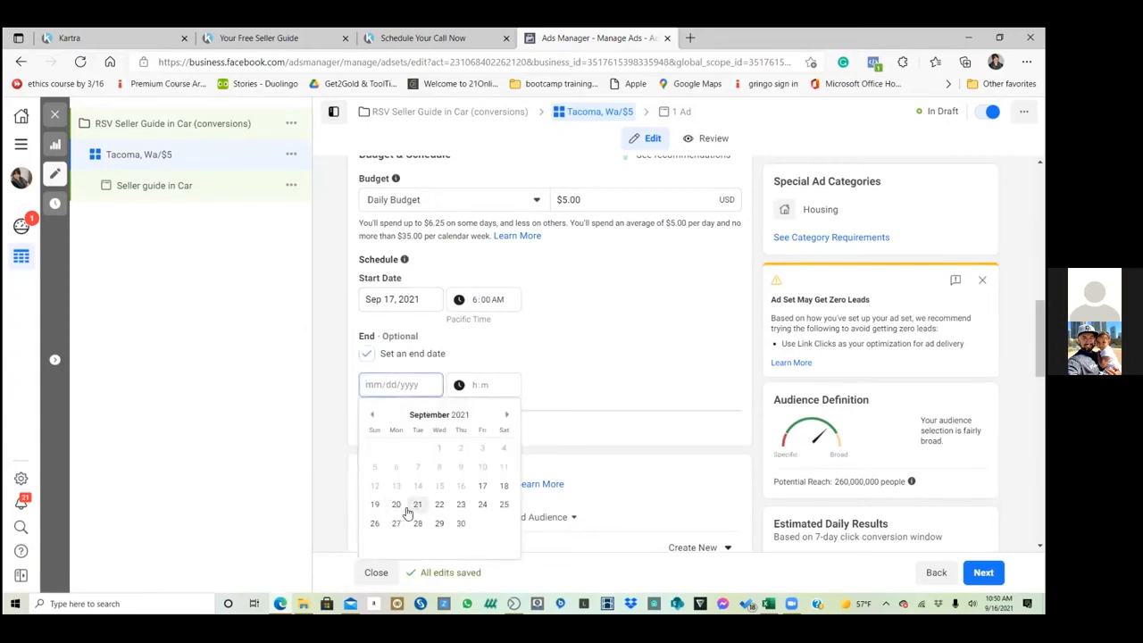
left_click(482, 506)
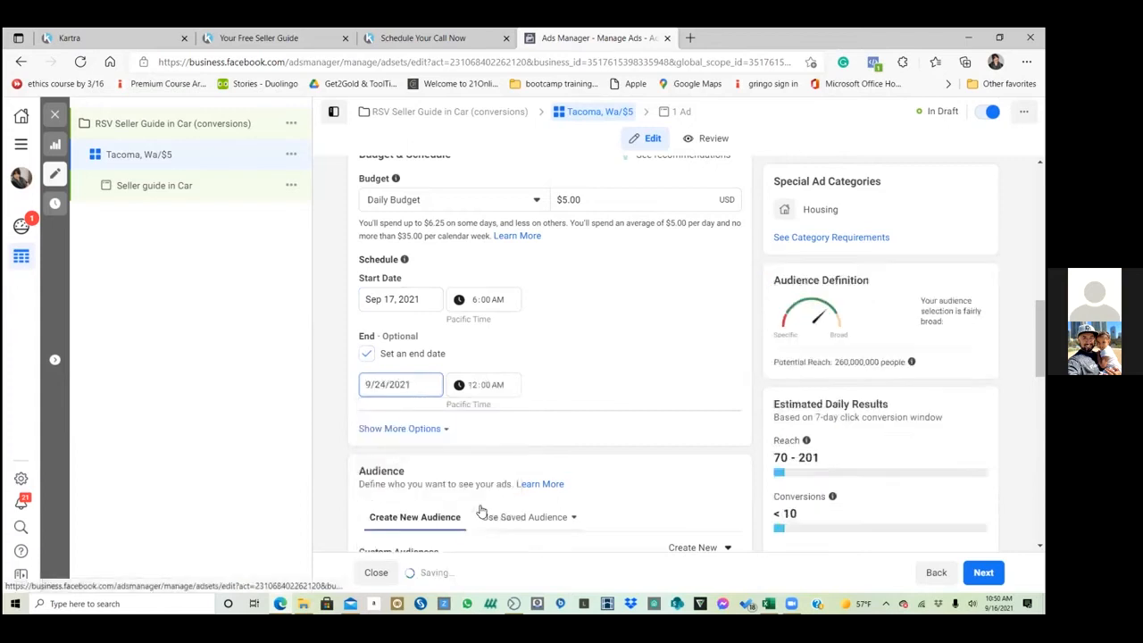
left_click(429, 384)
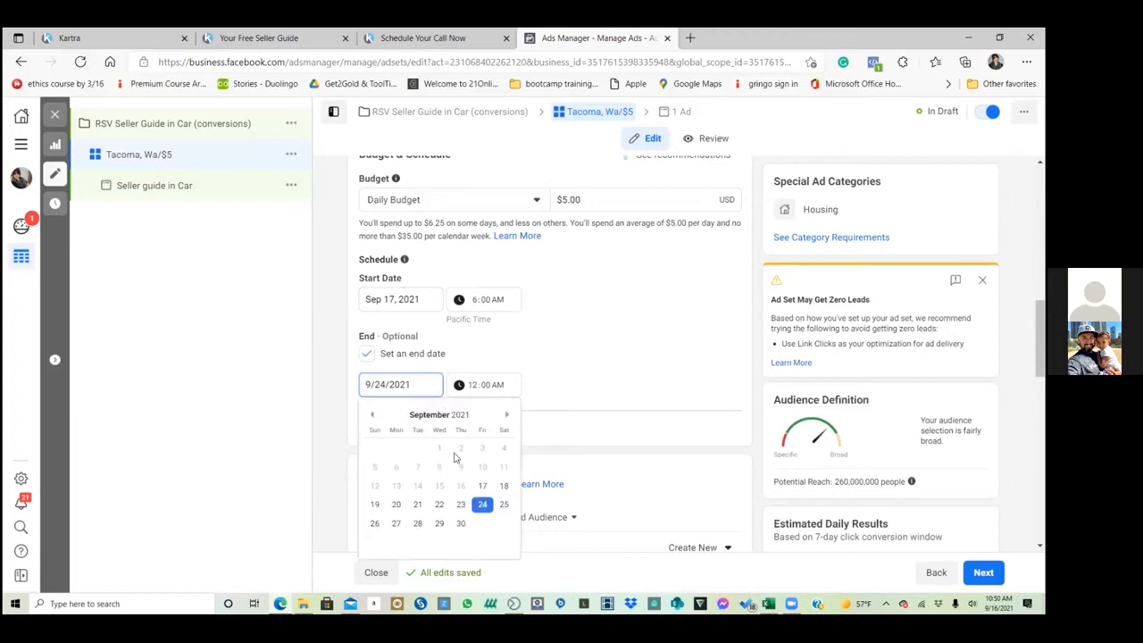
left_click(502, 506)
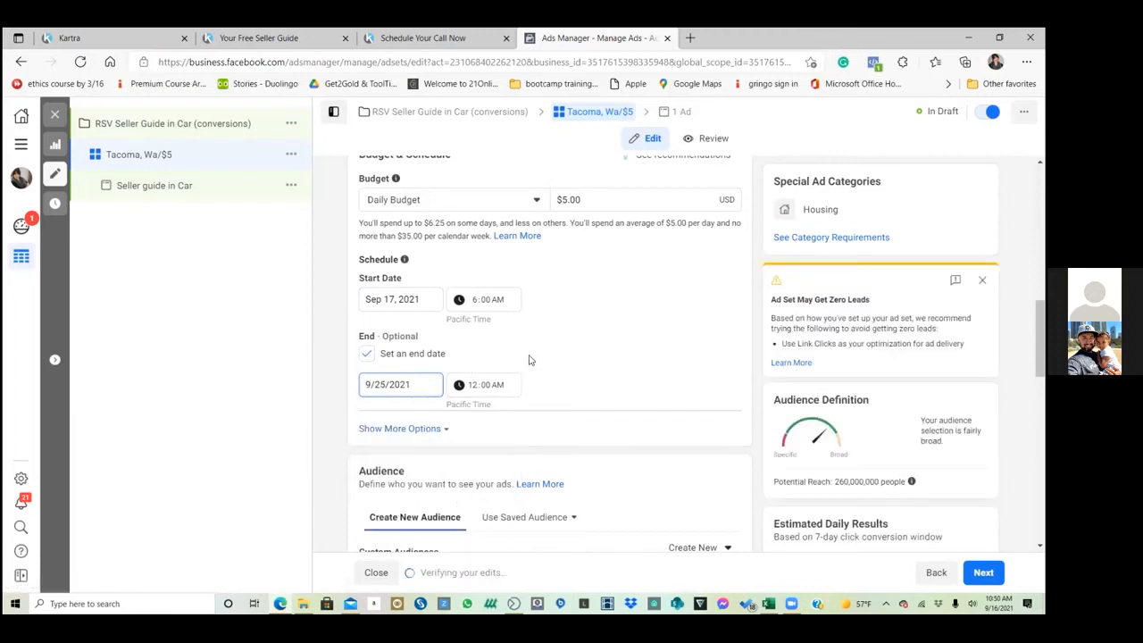
left_click(474, 385)
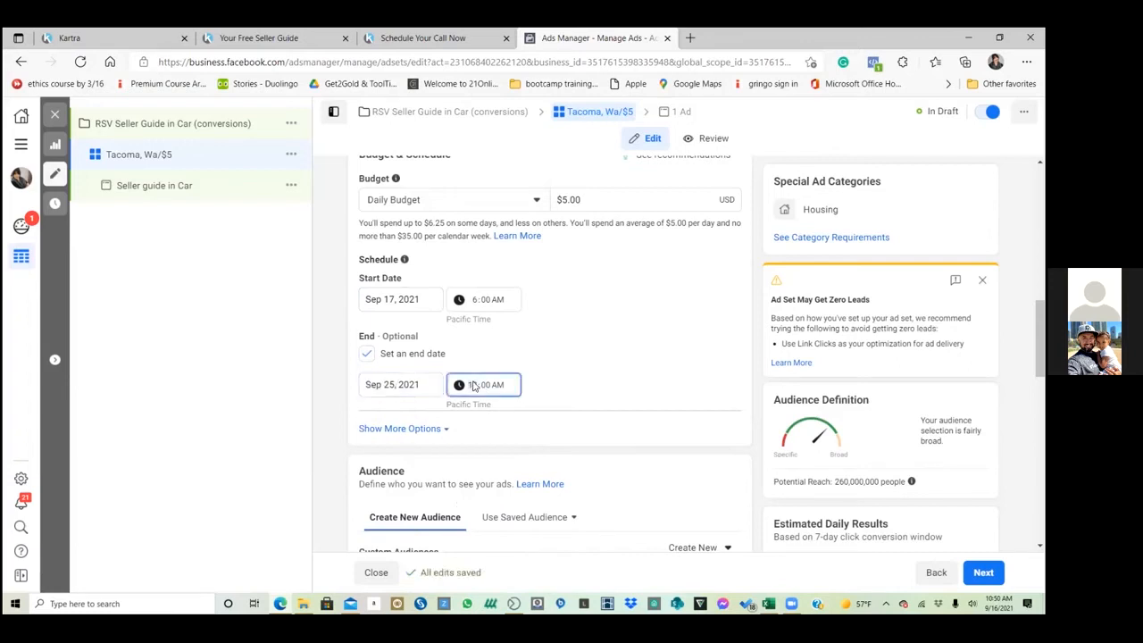
left_click(531, 361)
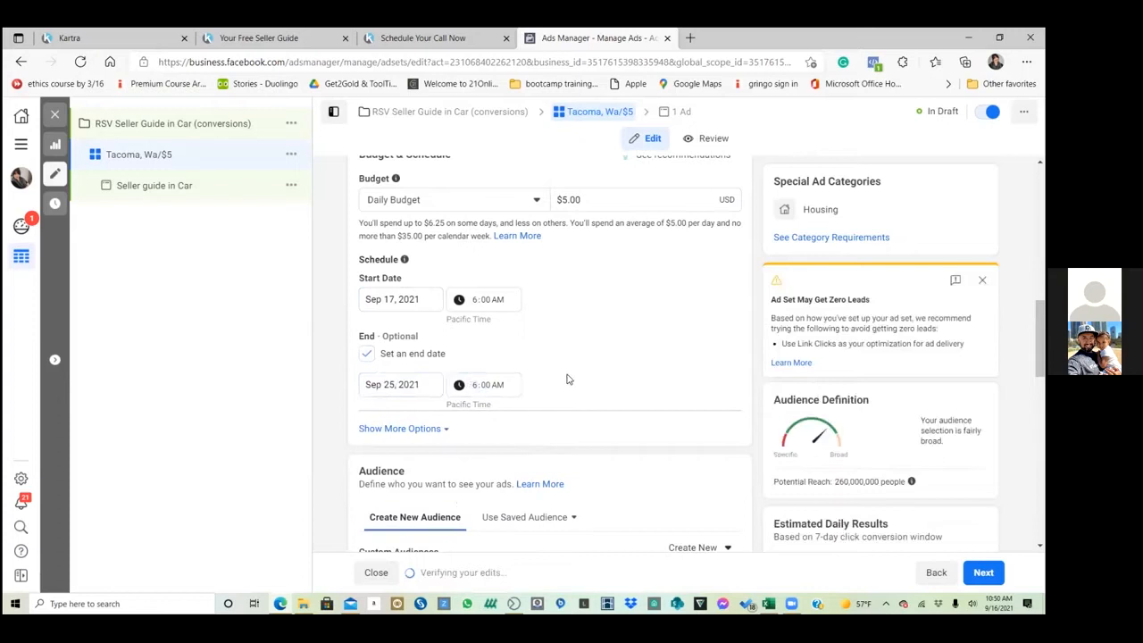
Raise the ad set's daily budget to $10.00
scroll(566, 374, "up", 2)
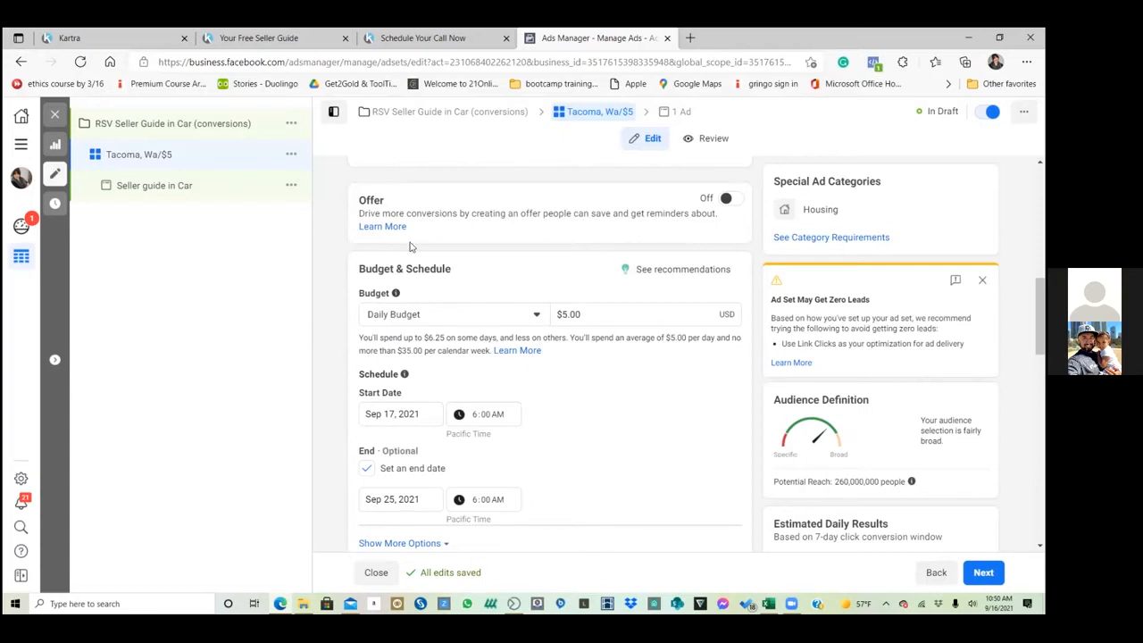
double_click(563, 313)
type("10.")
left_click(596, 391)
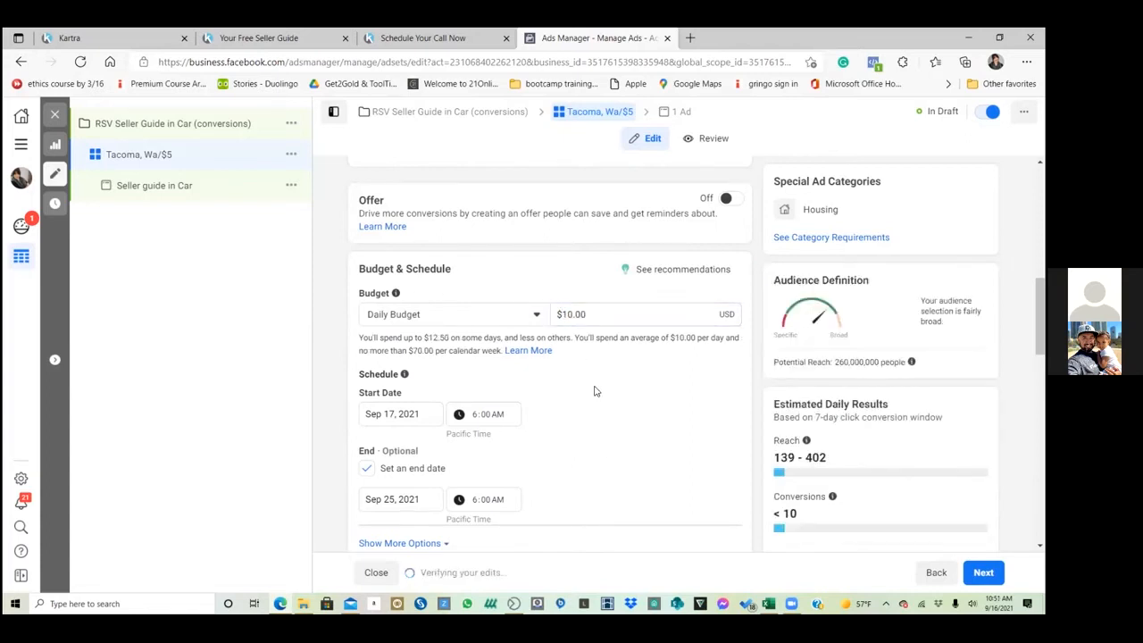
Review the ad set's estimated daily results, audience, placements and optimization settings, and look briefly at the ad level before returning
scroll(563, 437, "down", 2)
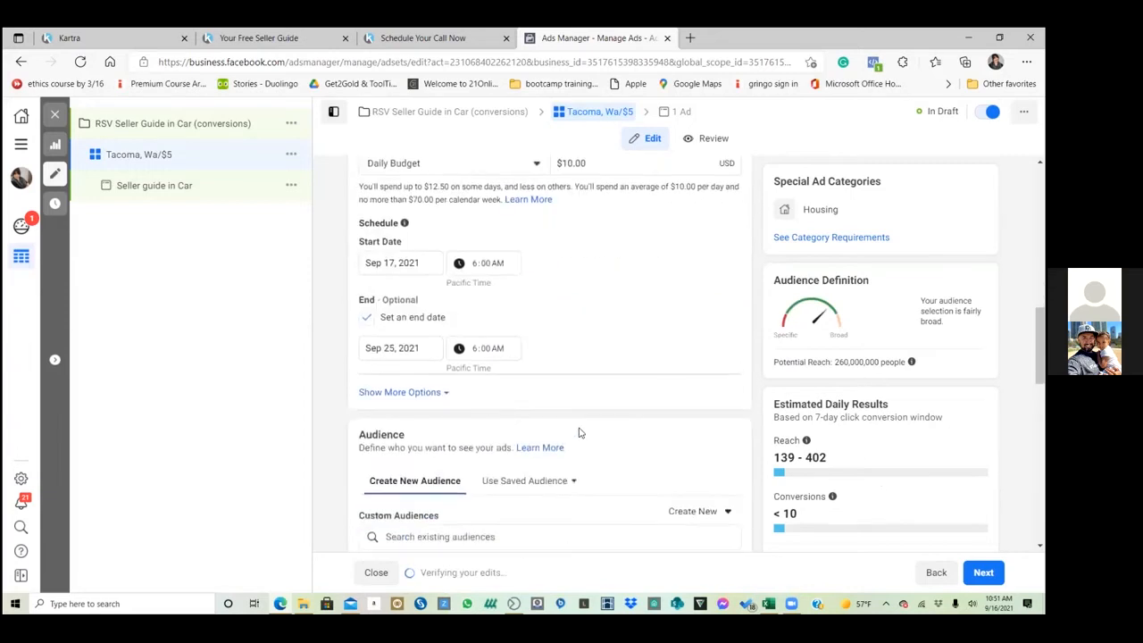
scroll(578, 433, "down", 1)
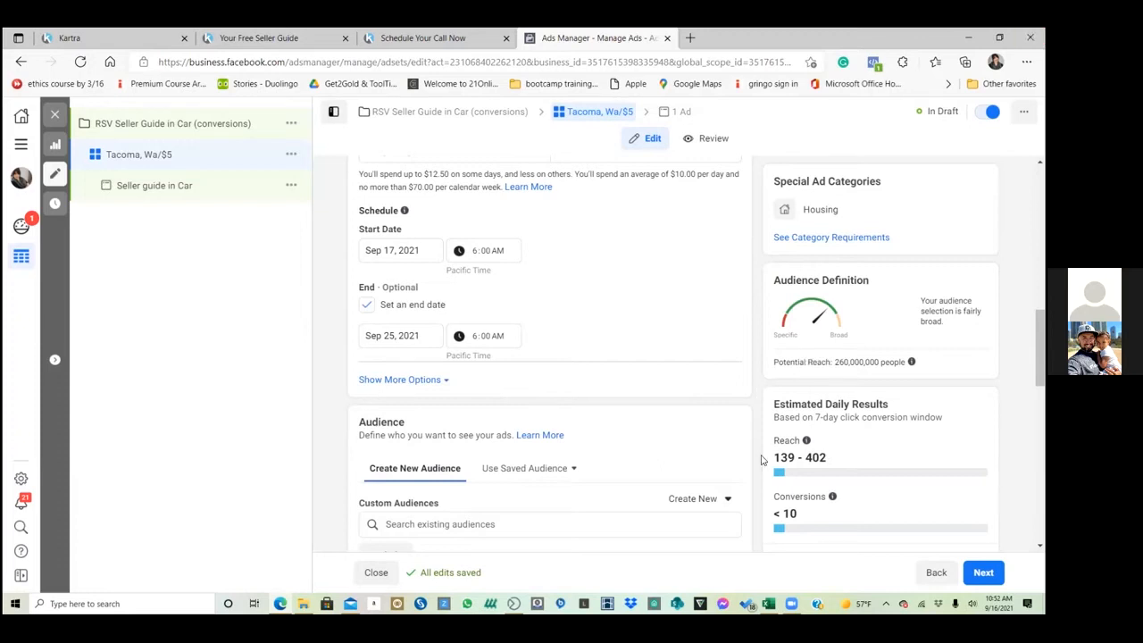
left_click_drag(762, 460, 865, 417)
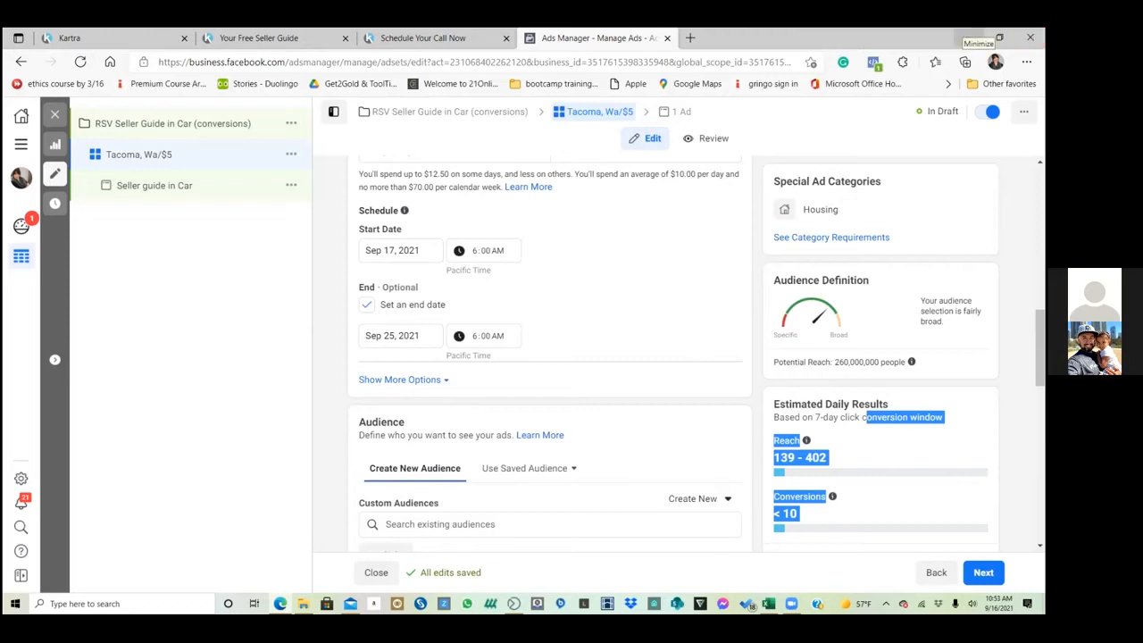
left_click(968, 38)
scroll(798, 309, "down", 2)
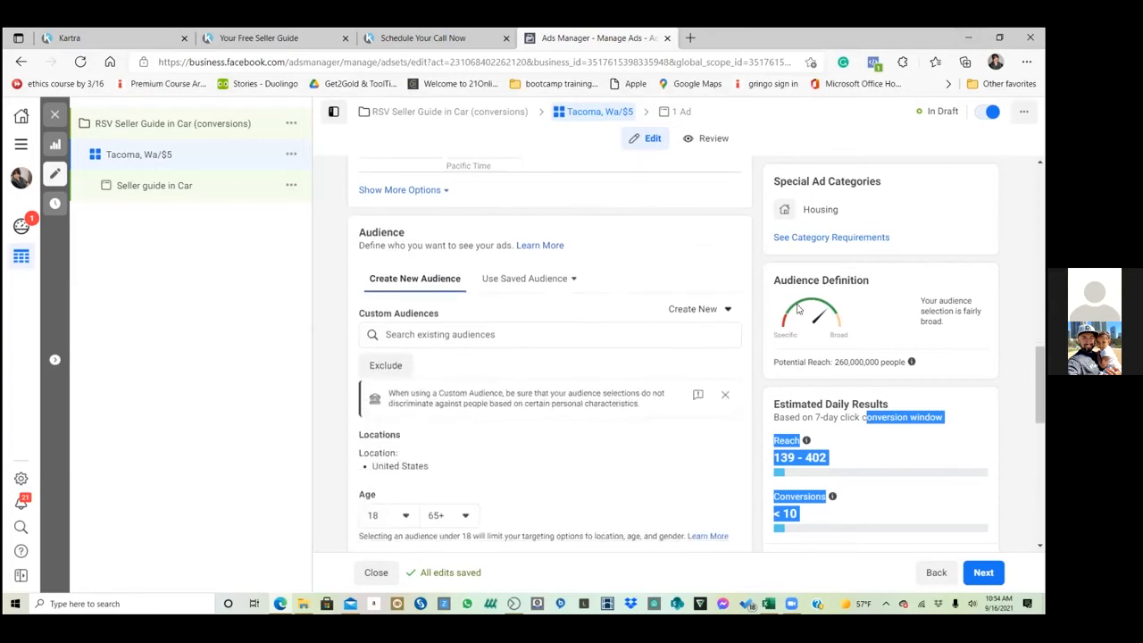
scroll(786, 309, "down", 3)
scroll(735, 307, "up", 1)
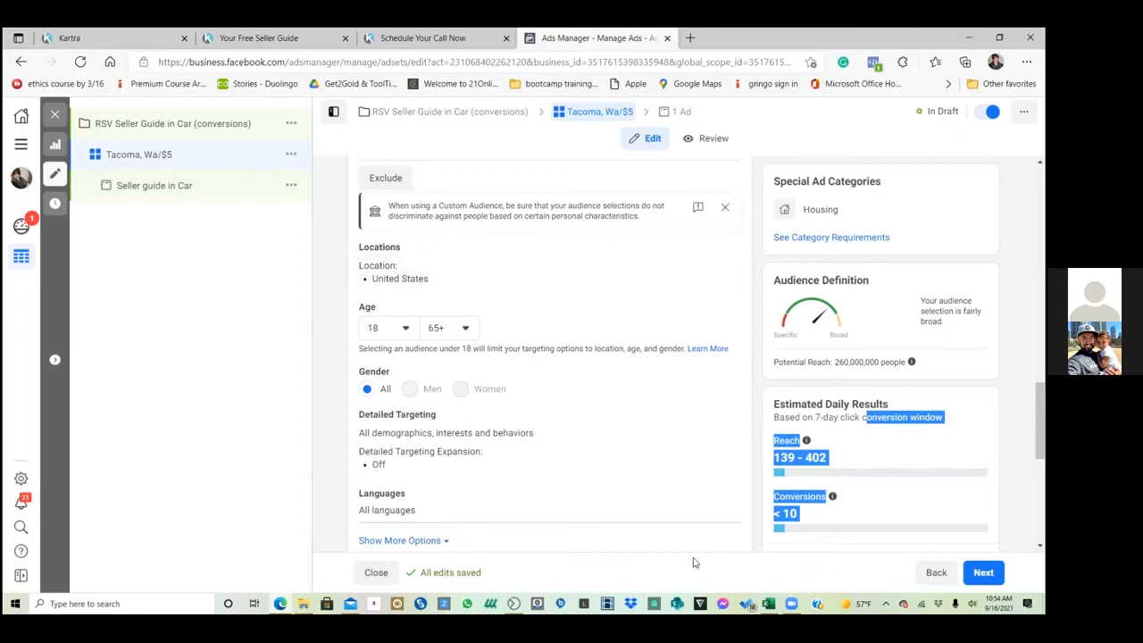
scroll(693, 482, "down", 1)
scroll(689, 483, "down", 5)
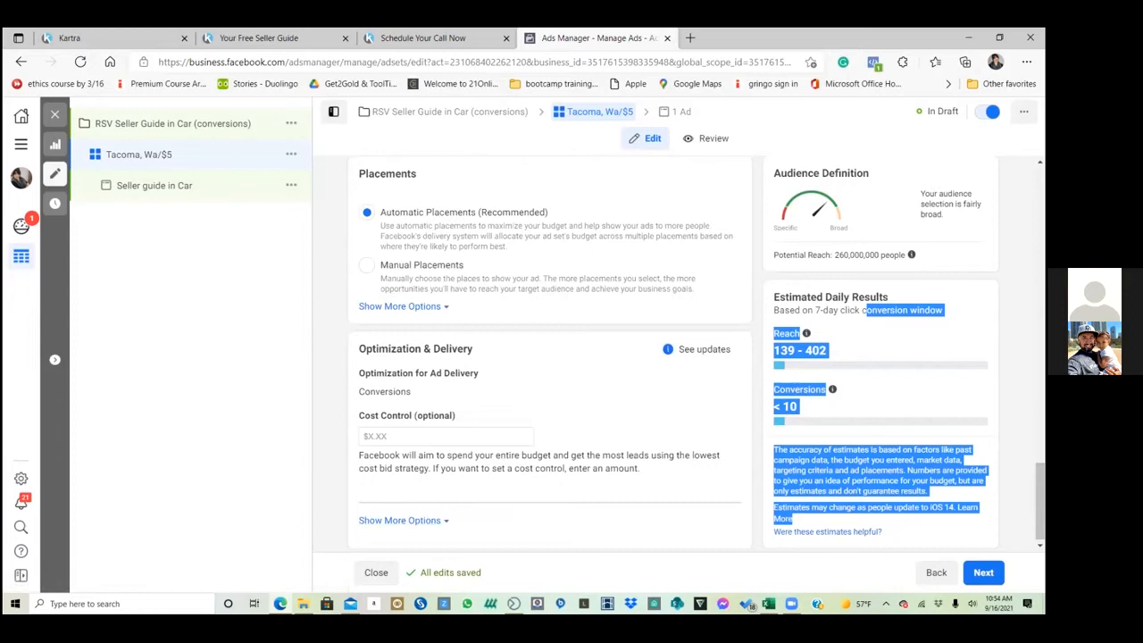
left_click(983, 572)
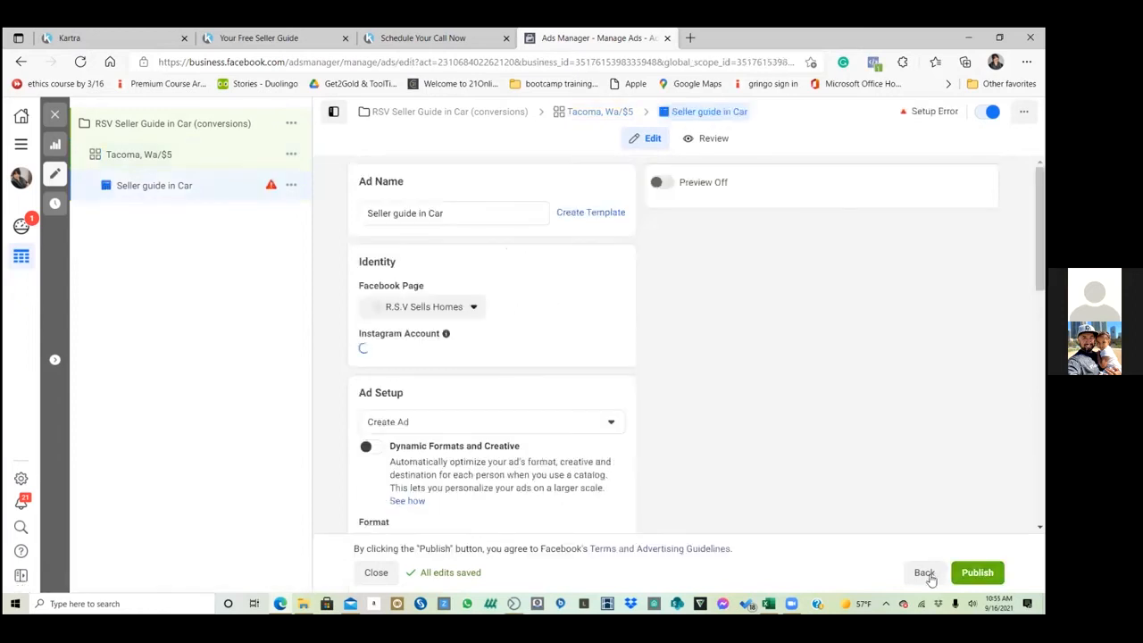
left_click(933, 574)
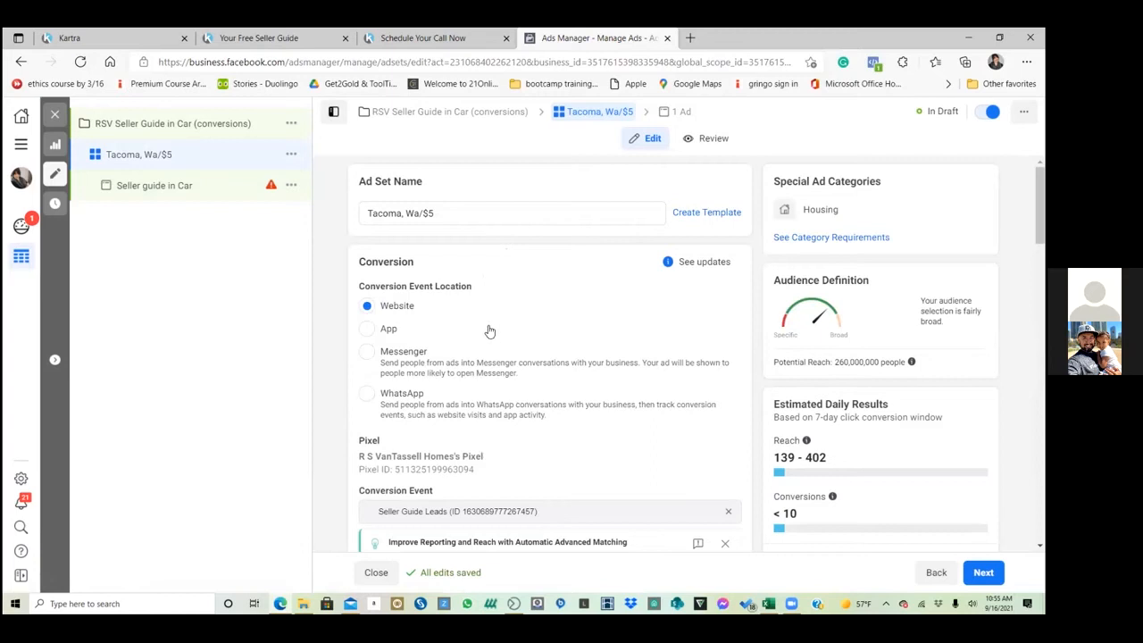
Open the ad set's audience locations for editing and remove United States from them
scroll(490, 331, "down", 5)
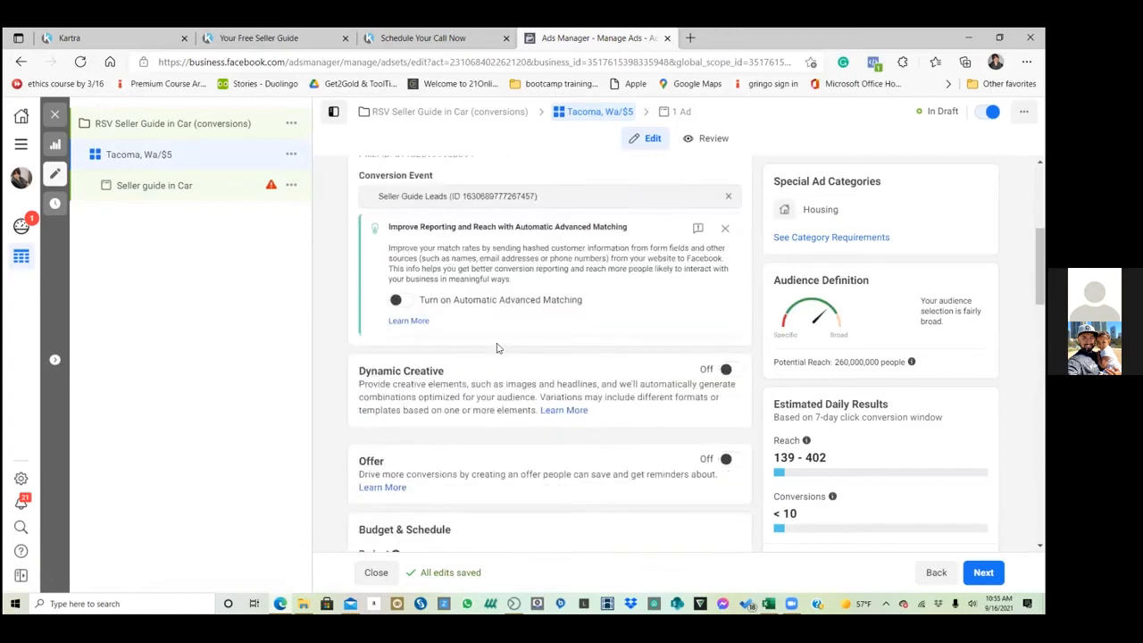
scroll(509, 351, "down", 5)
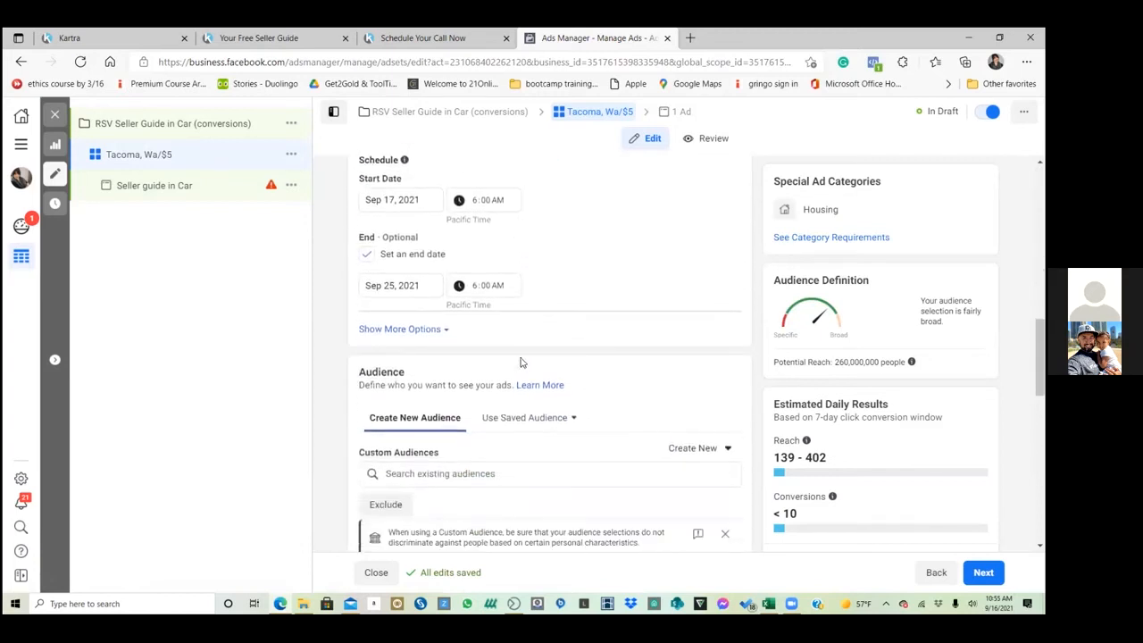
scroll(501, 364, "down", 1)
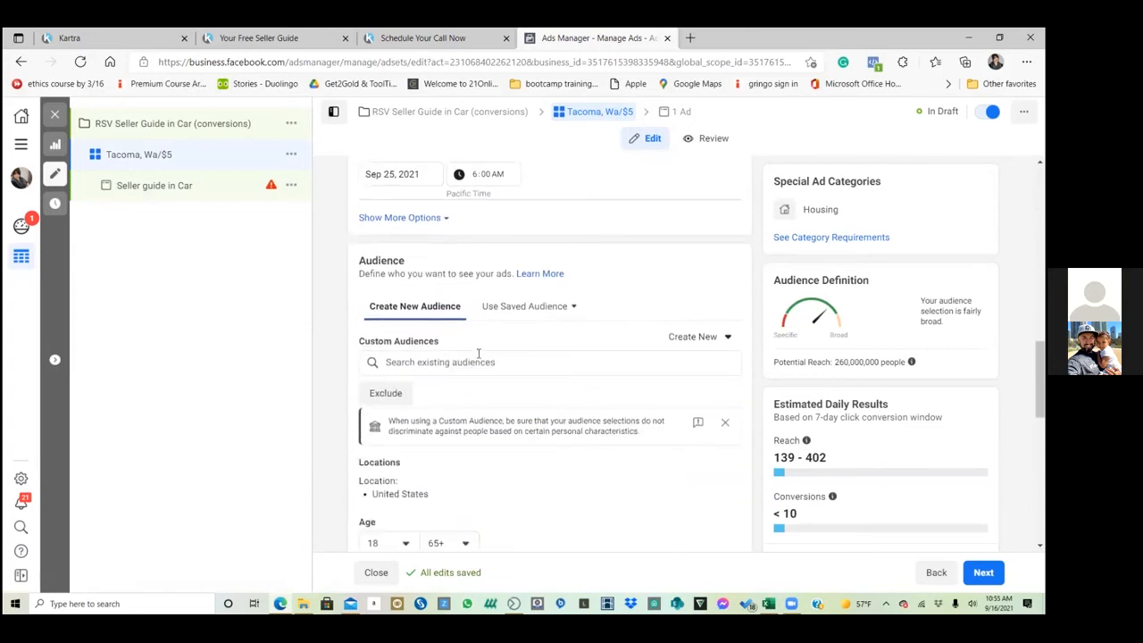
scroll(464, 348, "down", 3)
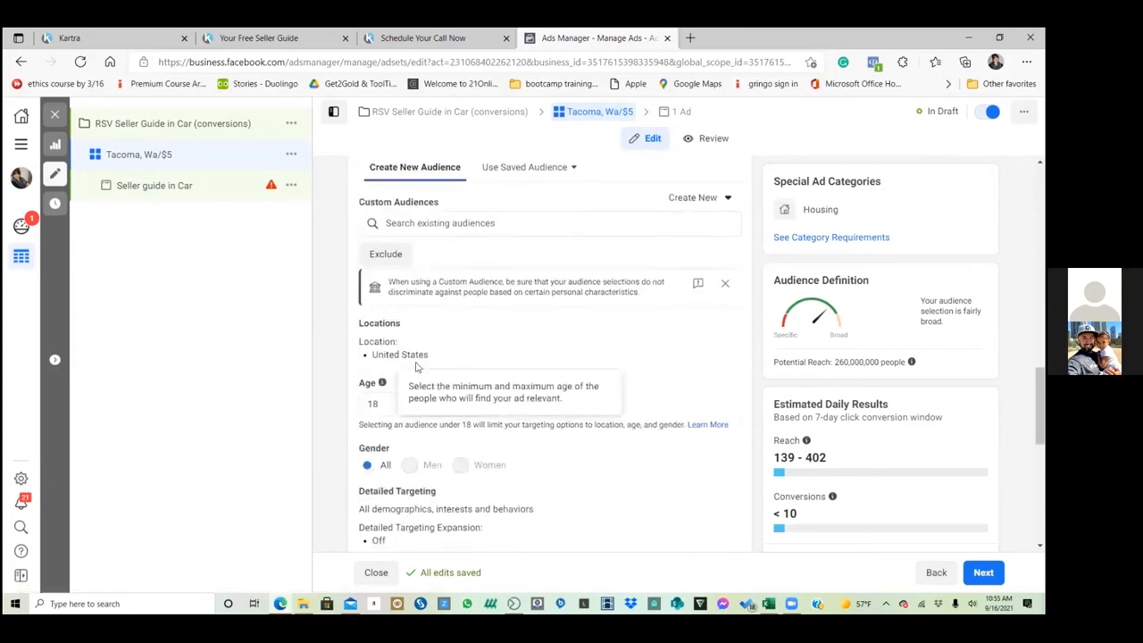
left_click(724, 328)
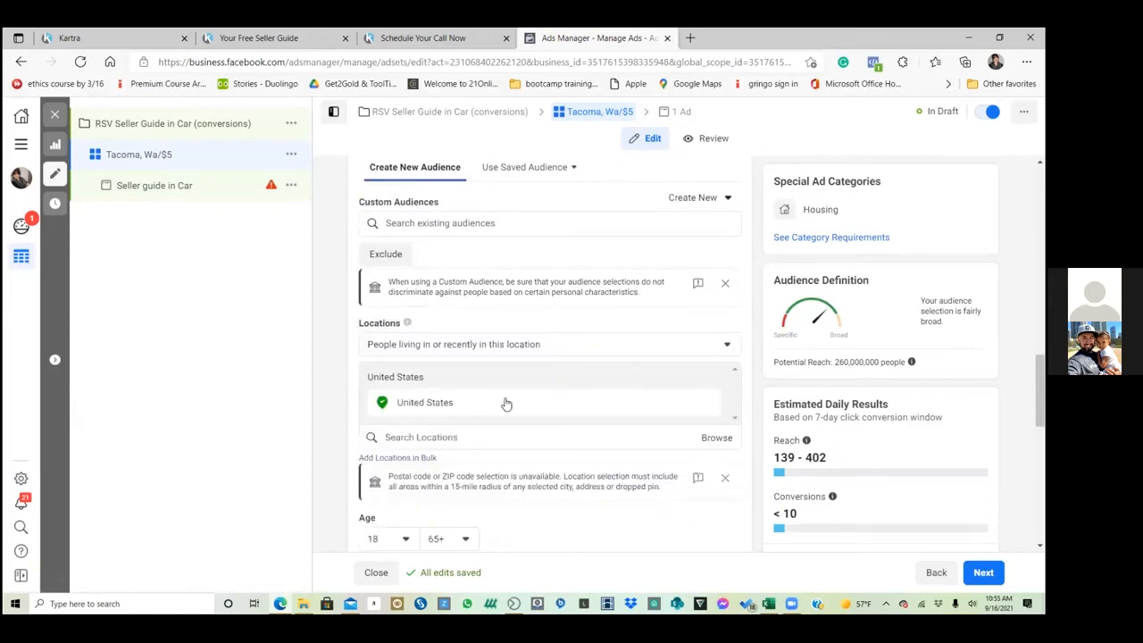
left_click(481, 345)
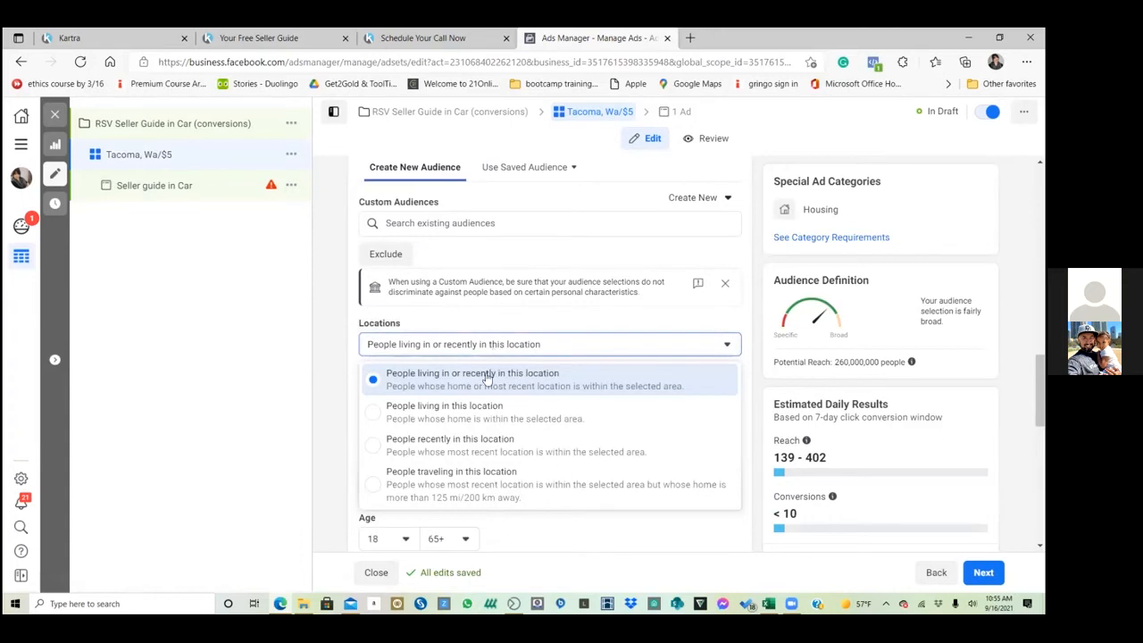
left_click(486, 377)
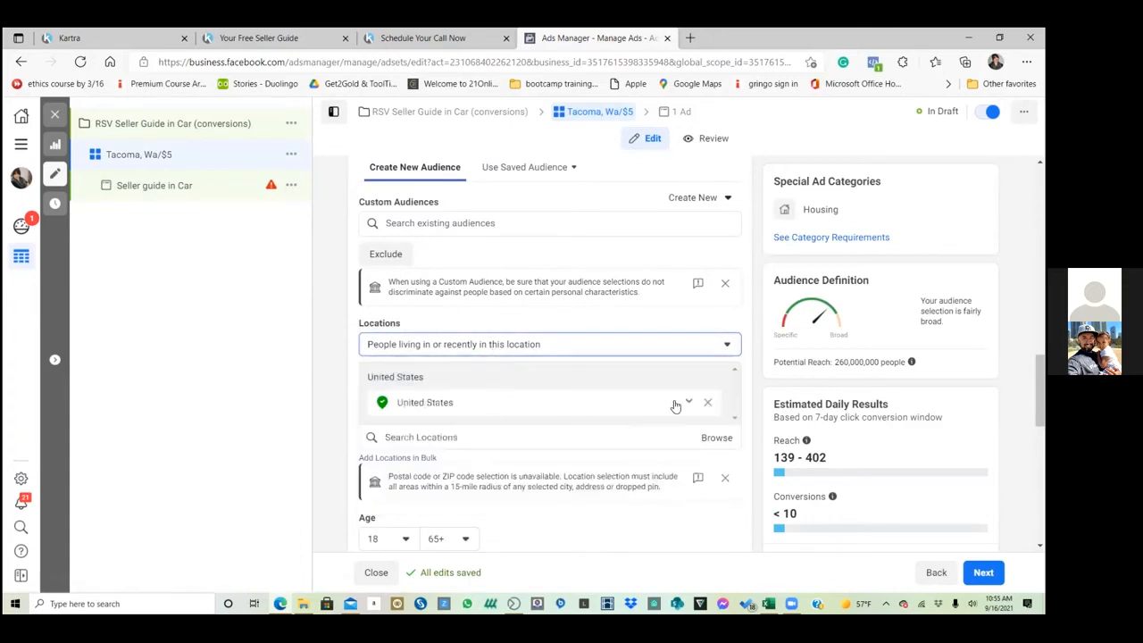
left_click(708, 402)
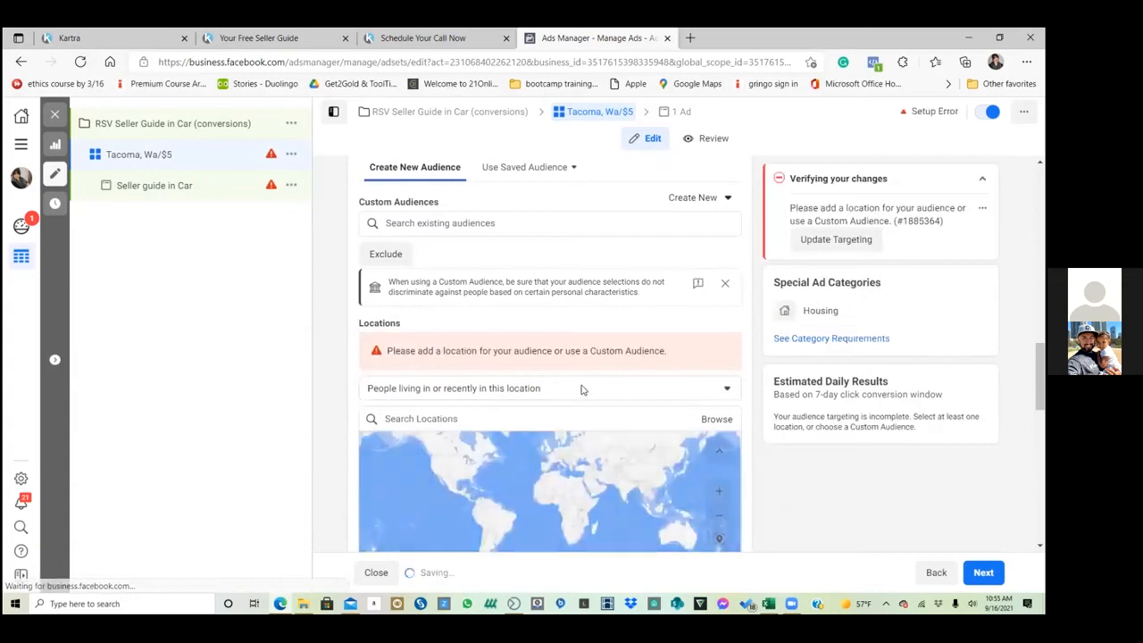
left_click(565, 389)
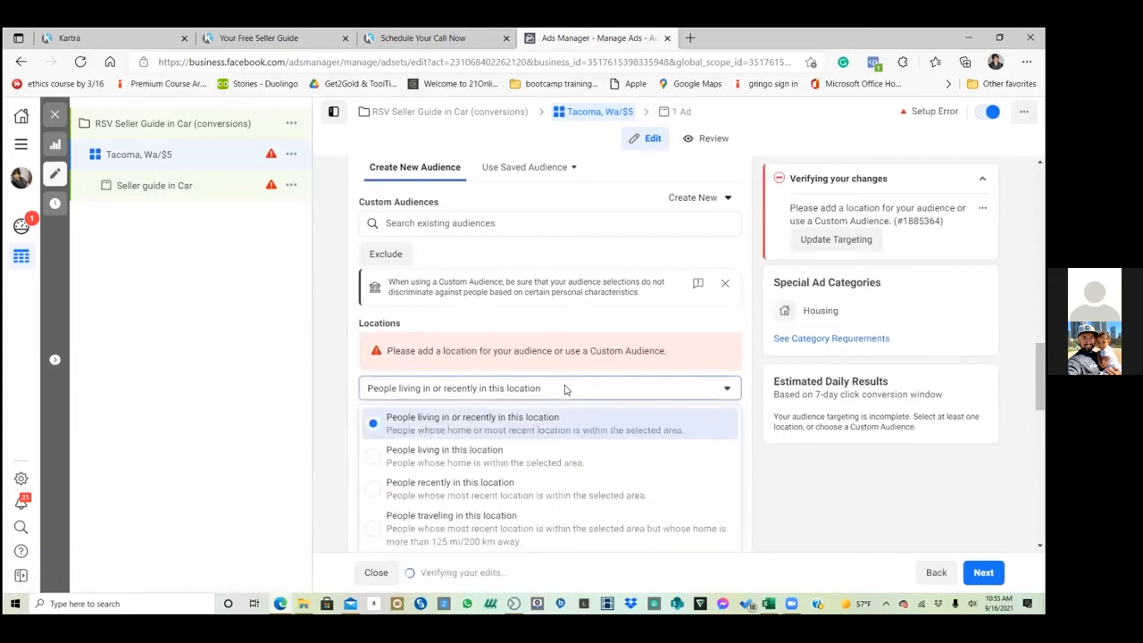
left_click(552, 431)
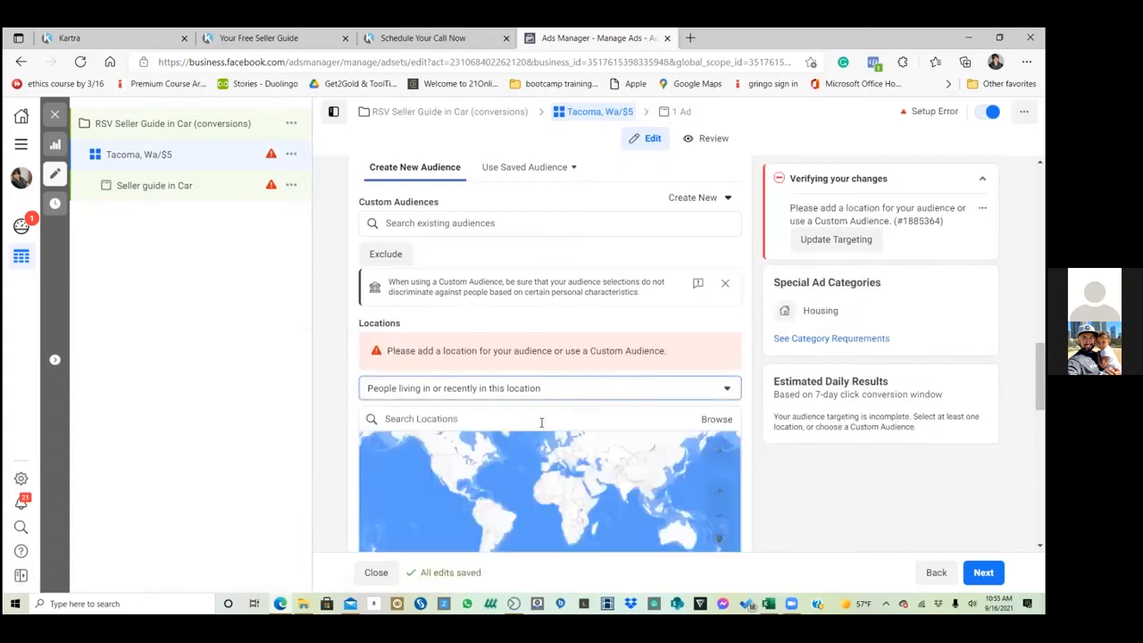
left_click(502, 349)
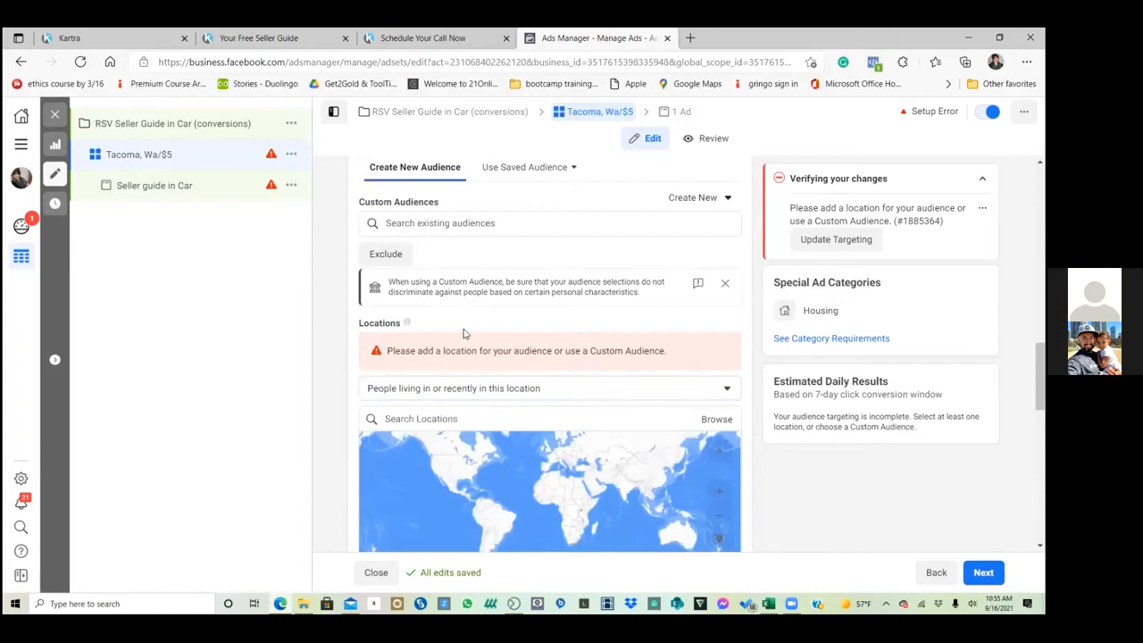
Start a search for Tacoma in the audience locations and set the location targeting to People living in this location
left_click(429, 418)
type("Ta")
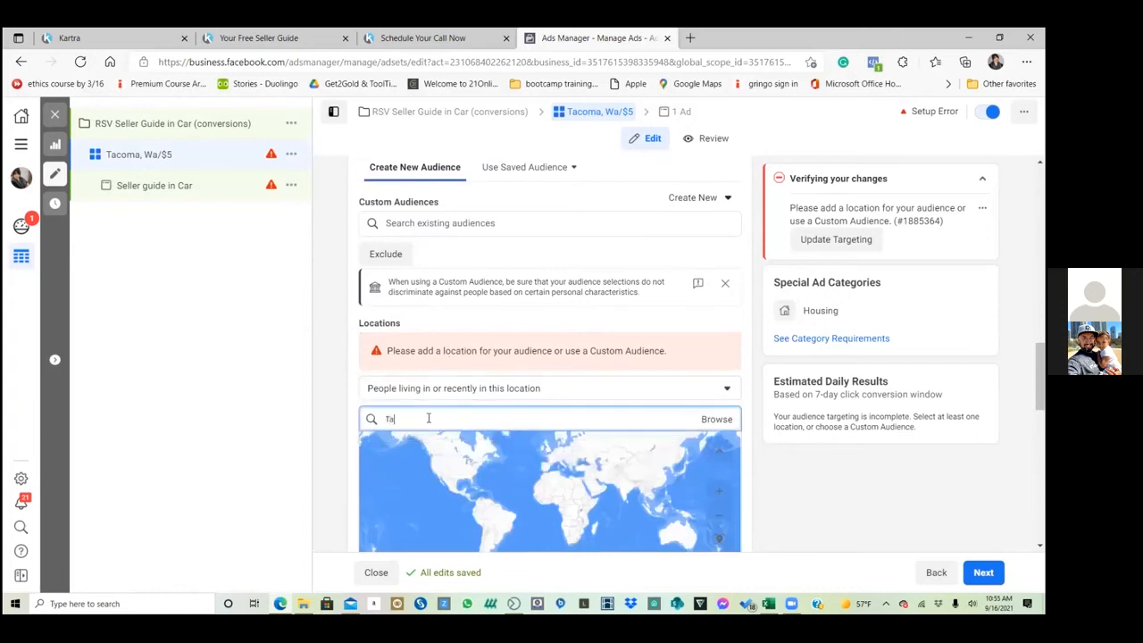
type("coma, Wa")
left_click(452, 393)
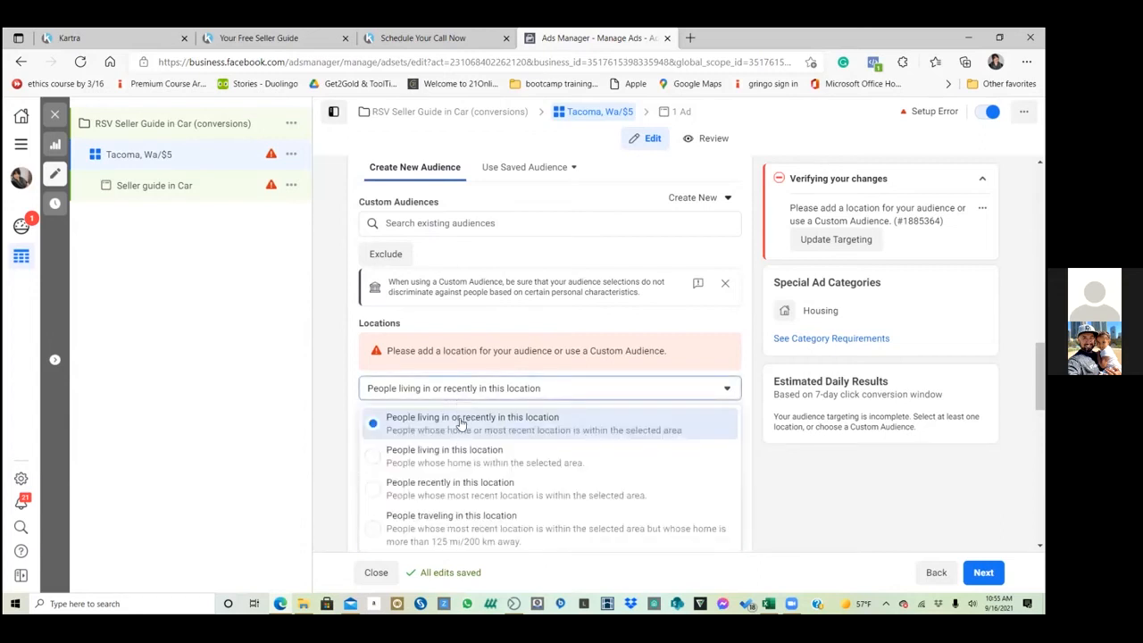
left_click(462, 423)
left_click(503, 389)
left_click(473, 457)
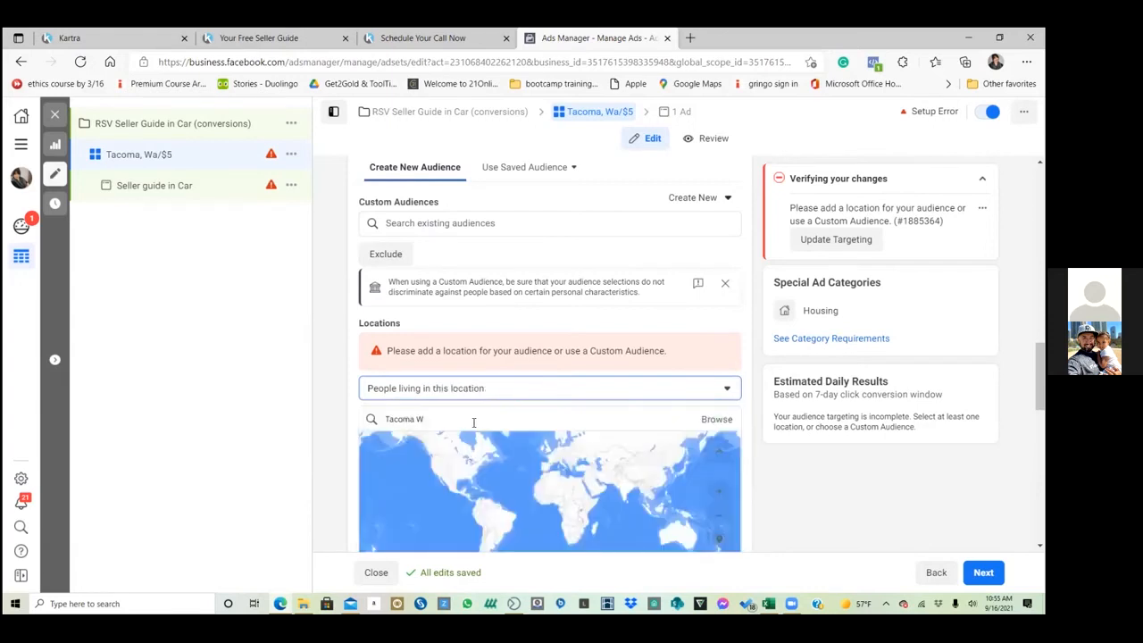
Add the city of Tacoma, Washington, United States to the ad set's audience locations
left_click(440, 420)
left_click(440, 420)
type("a")
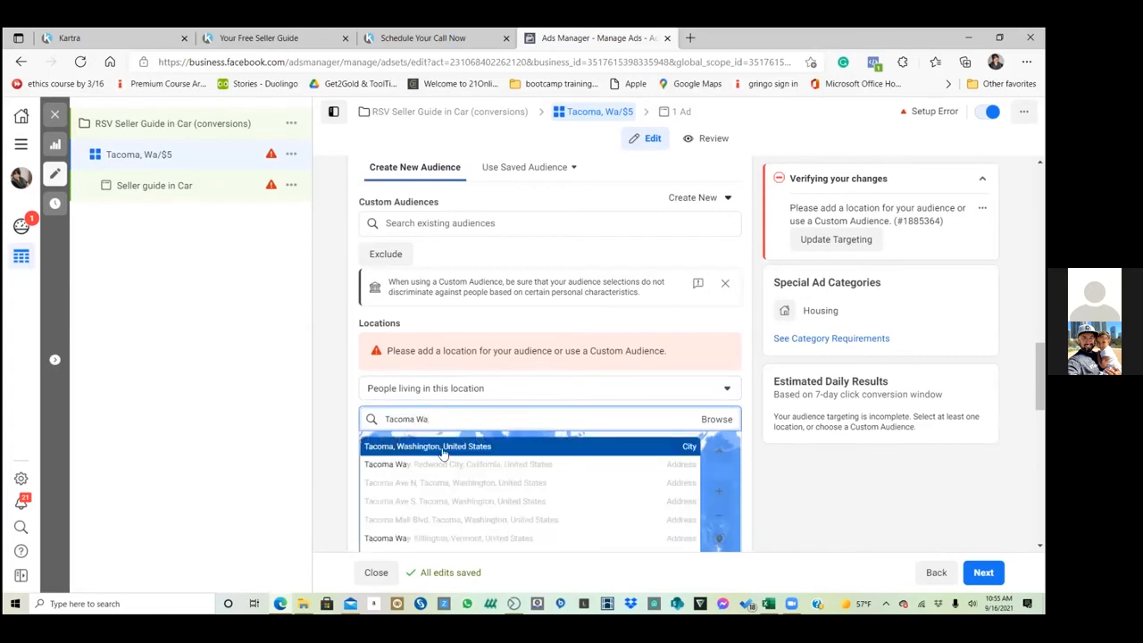
left_click(442, 447)
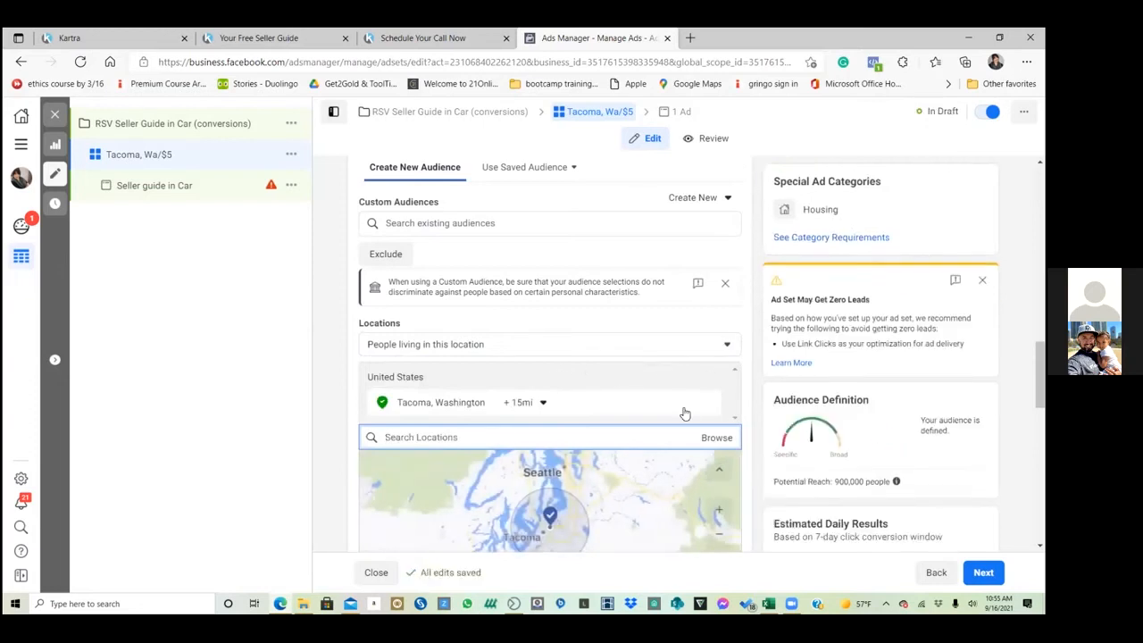
Set the targeting radius around Tacoma, Washington to 20 miles and check the covered area on the map
scroll(666, 406, "down", 2)
scroll(664, 405, "down", 2)
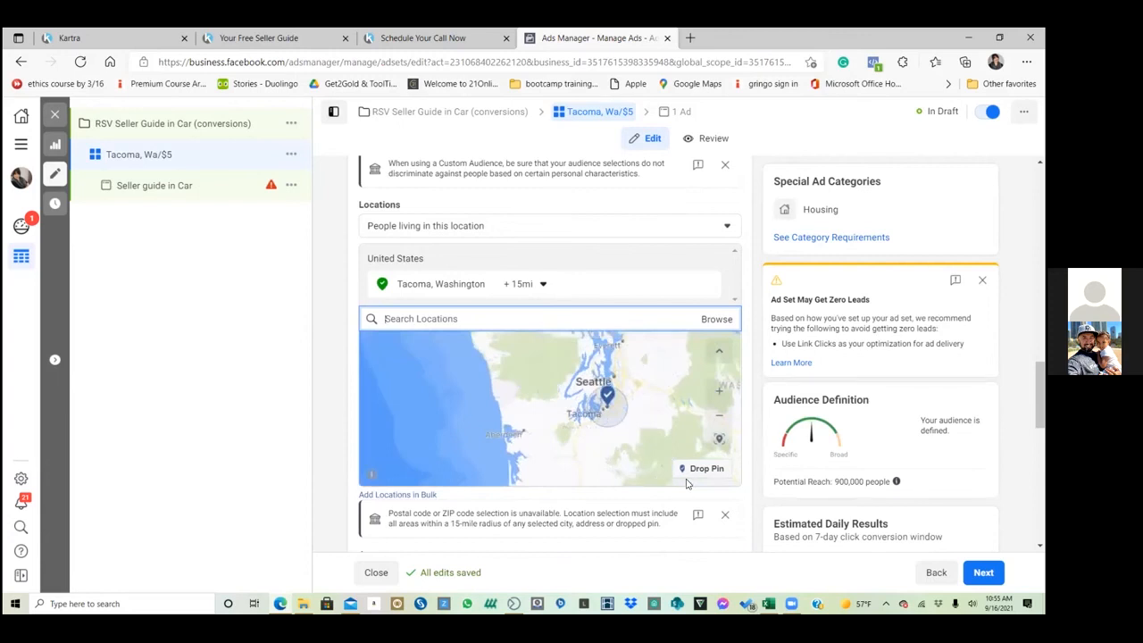
left_click(721, 393)
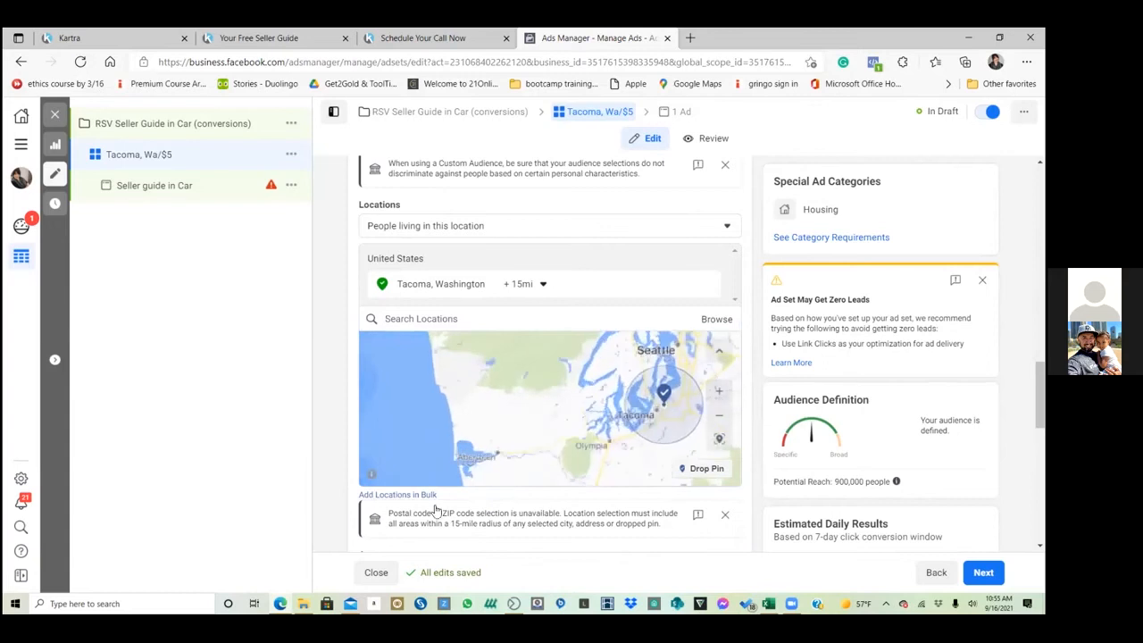
left_click(542, 284)
double_click(590, 346)
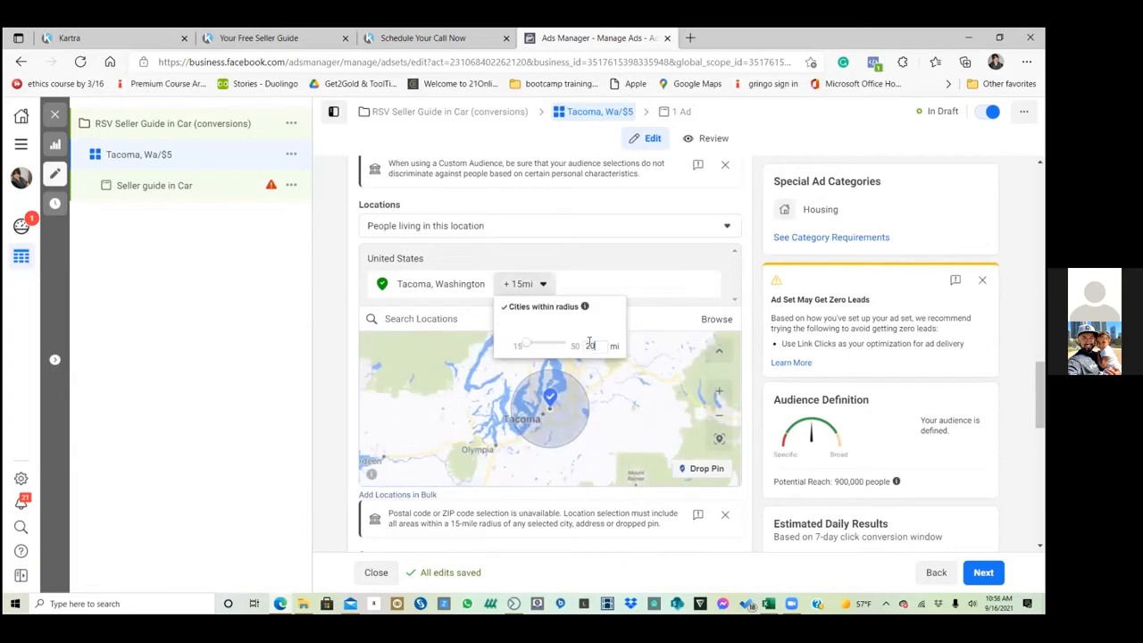
left_click(671, 320)
left_click(525, 283)
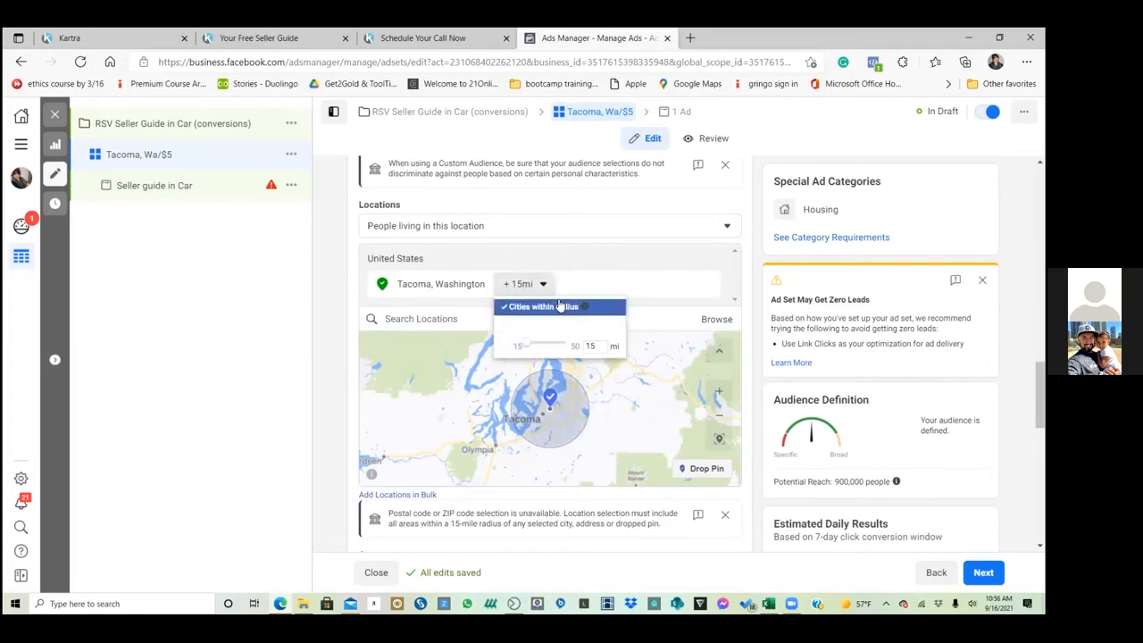
type("20")
key("Return")
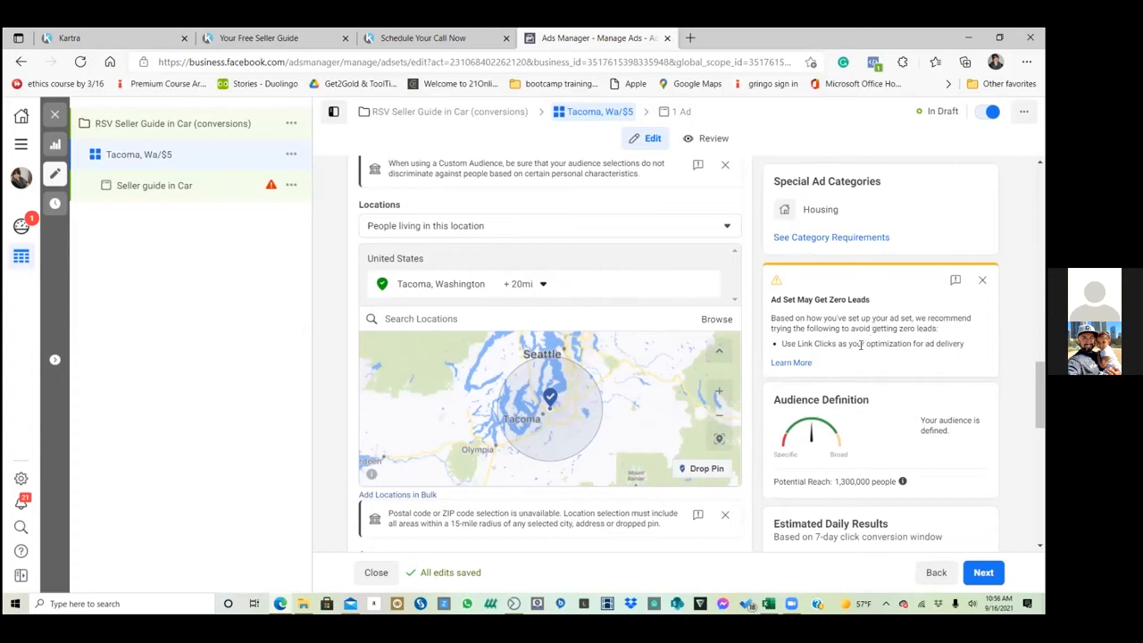
scroll(609, 398, "down", 1)
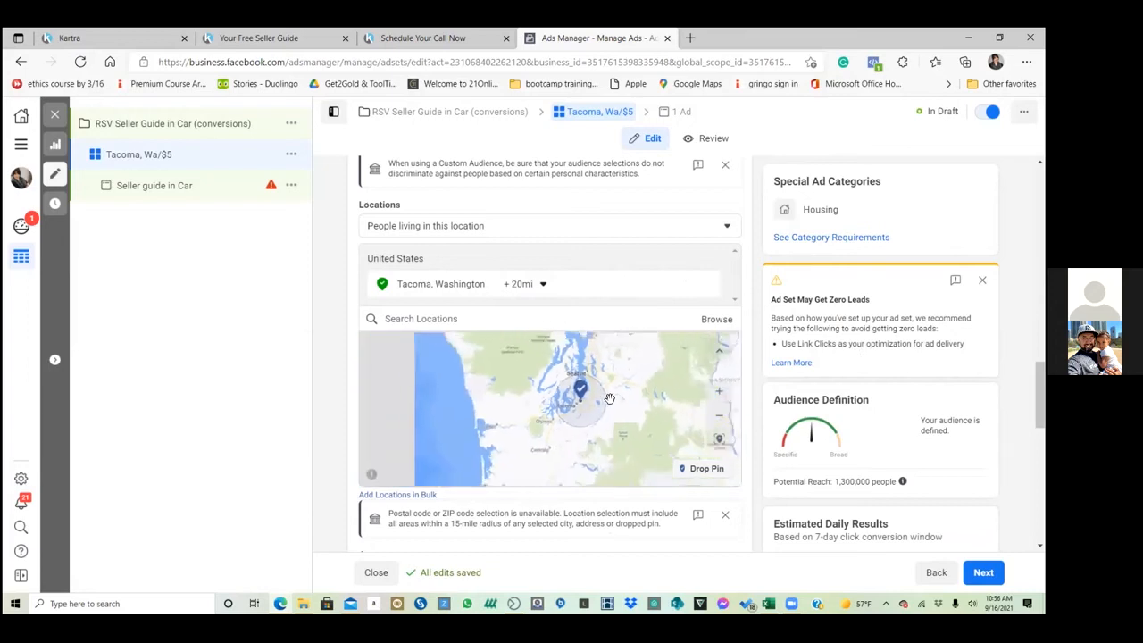
scroll(610, 398, "up", 1)
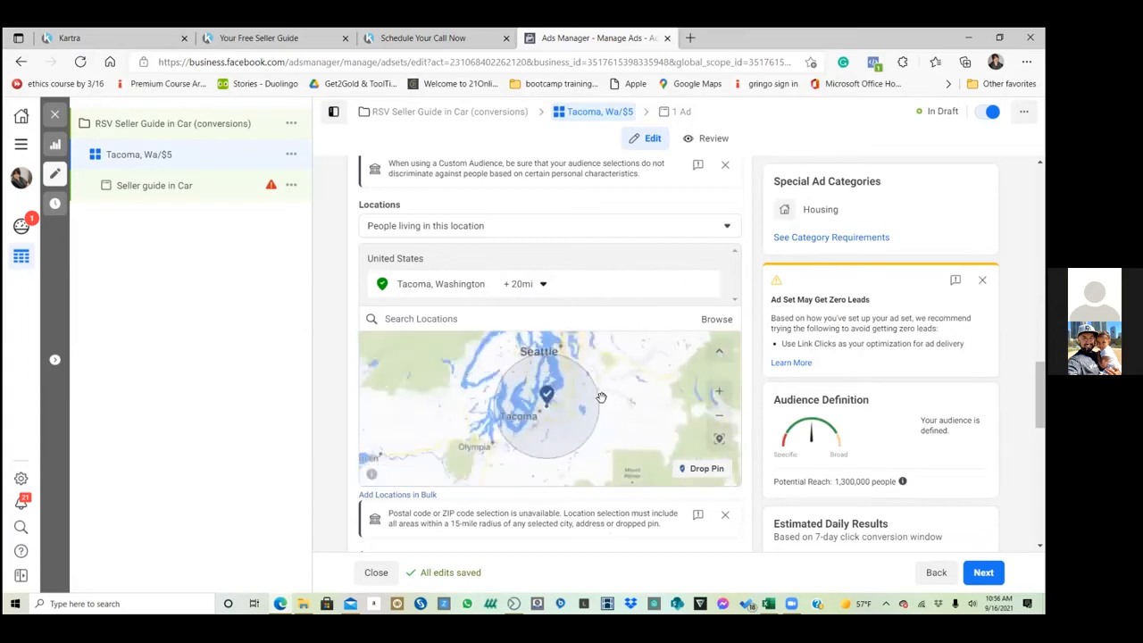
Rename the ad set as Tacoma, Wa/$10/20miles
scroll(361, 248, "up", 5)
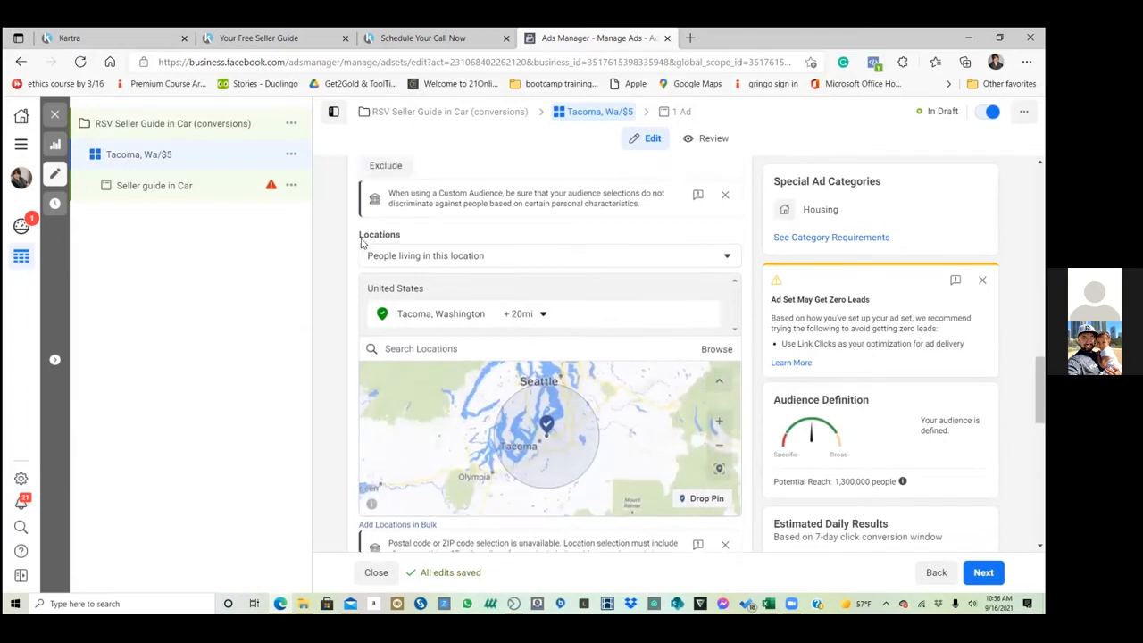
scroll(362, 248, "up", 1)
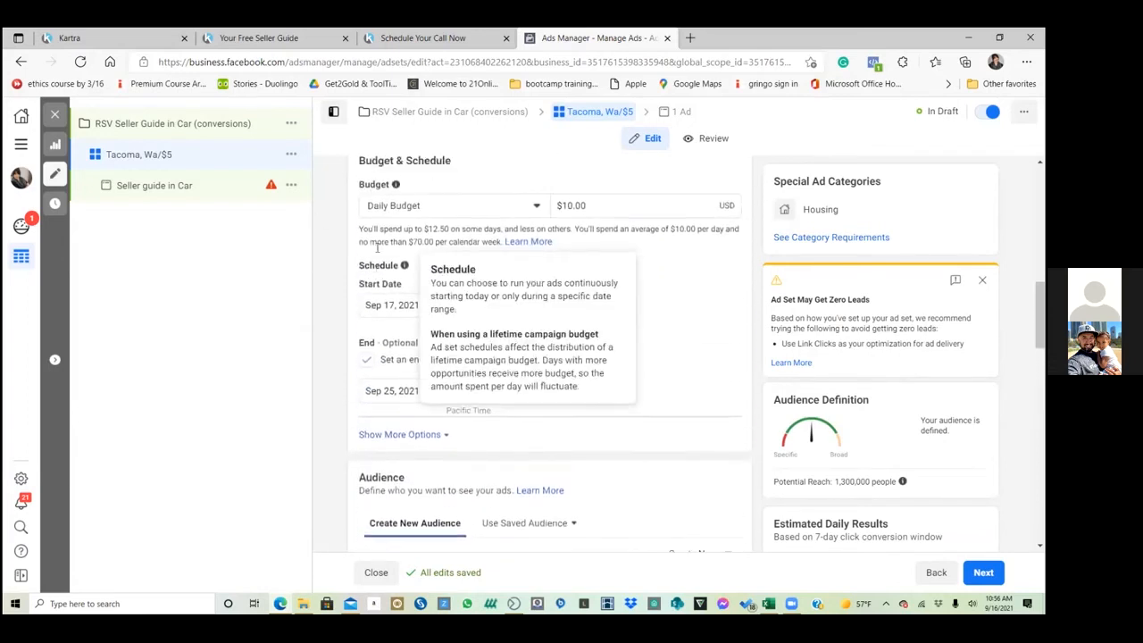
scroll(563, 417, "down", 1)
scroll(565, 393, "up", 10)
left_click(439, 212)
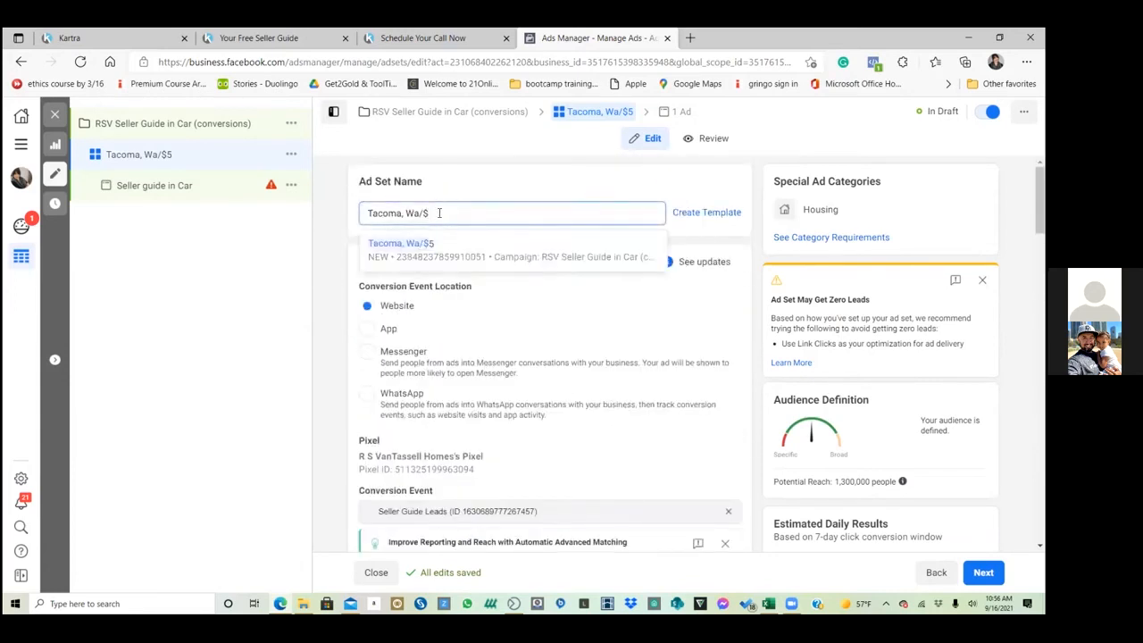
type("10")
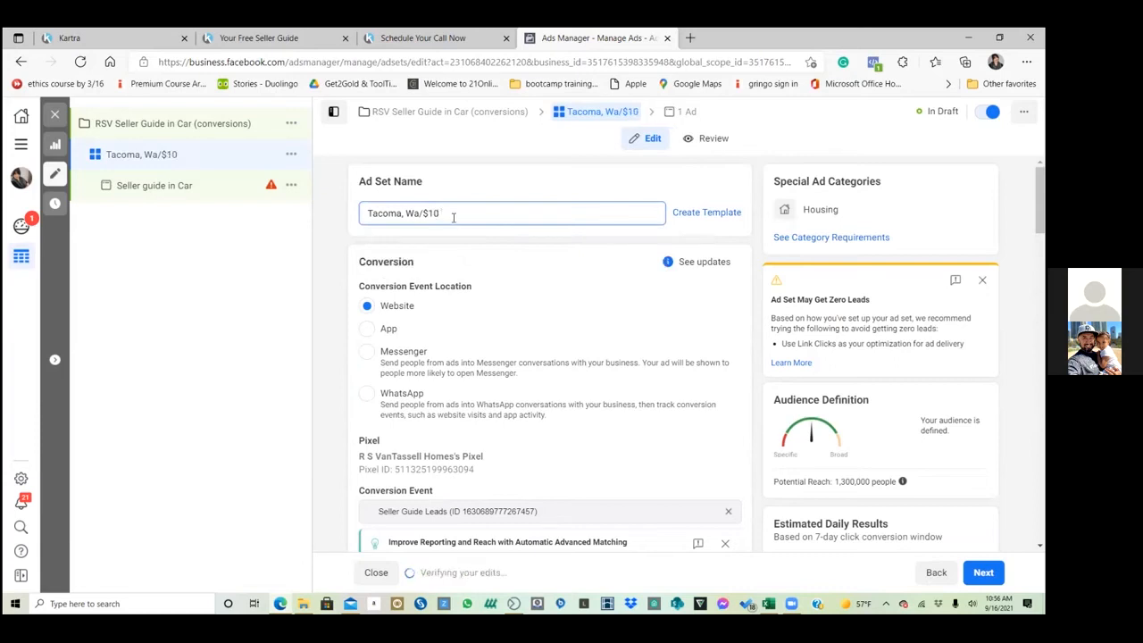
type("/20miles")
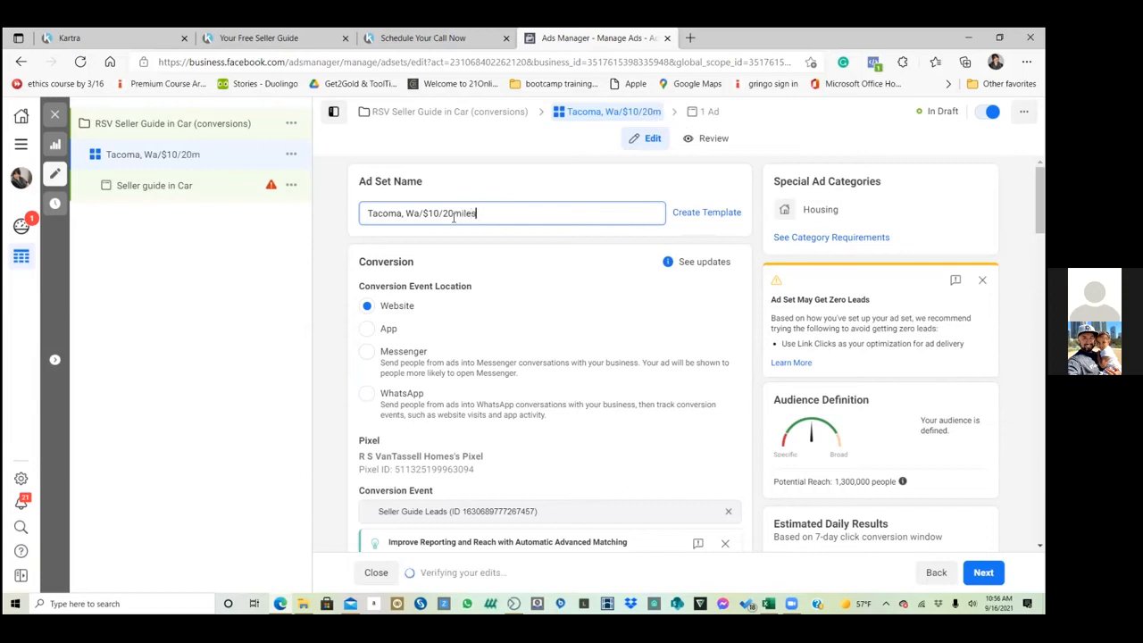
Restrict the ad set's audience languages to English (All)
scroll(619, 293, "down", 1)
scroll(629, 304, "down", 3)
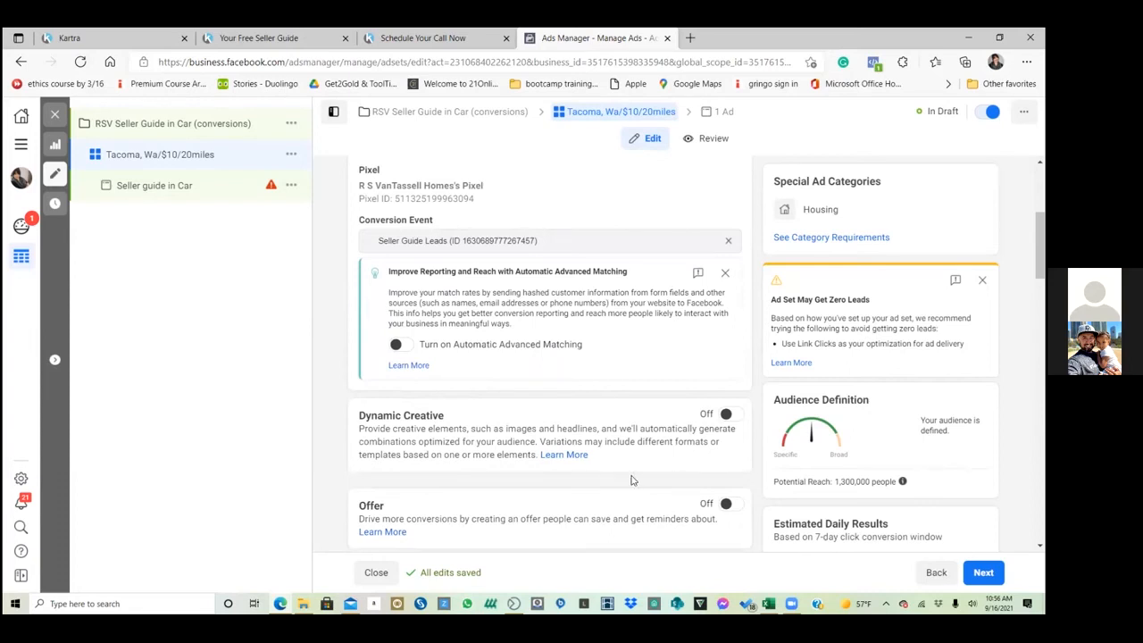
scroll(612, 471, "down", 4)
scroll(641, 488, "down", 10)
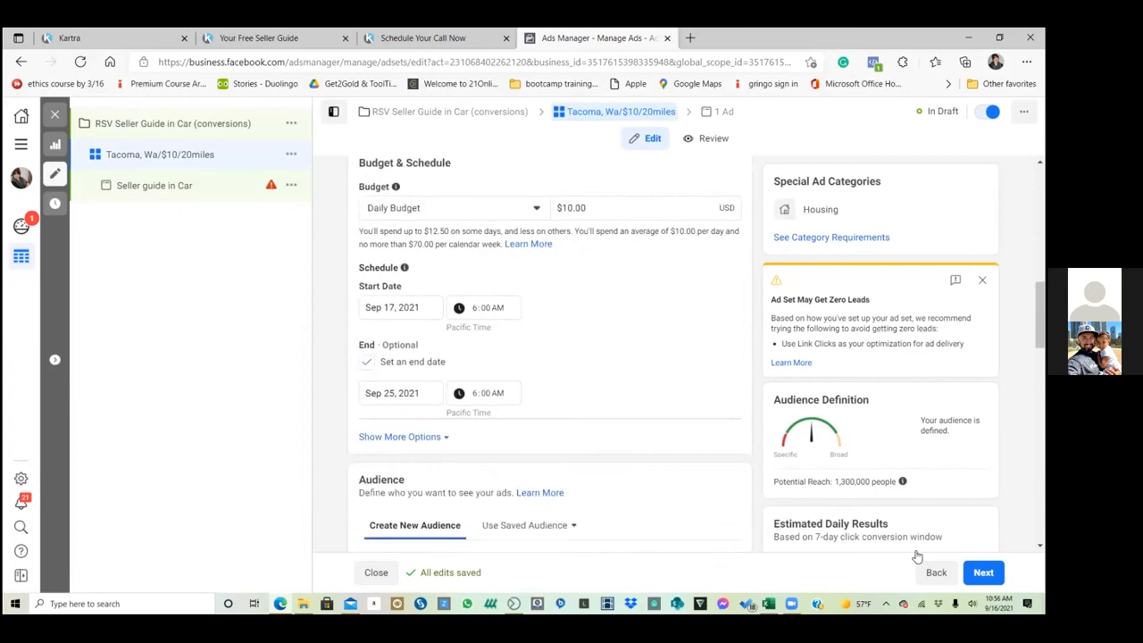
scroll(607, 474, "down", 5)
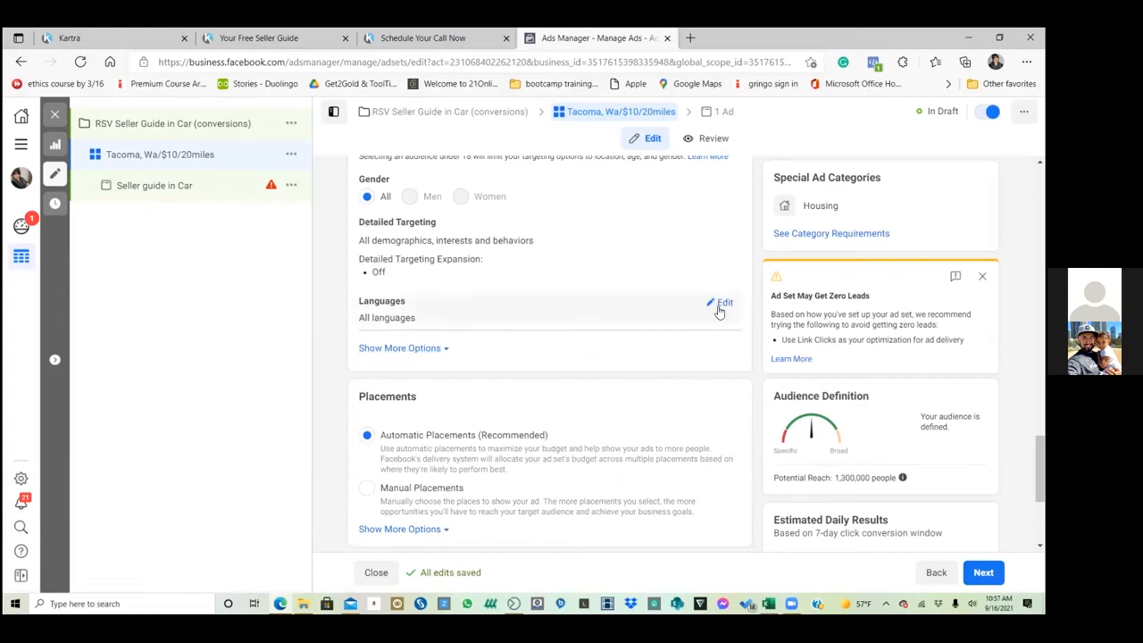
left_click(721, 305)
left_click(546, 324)
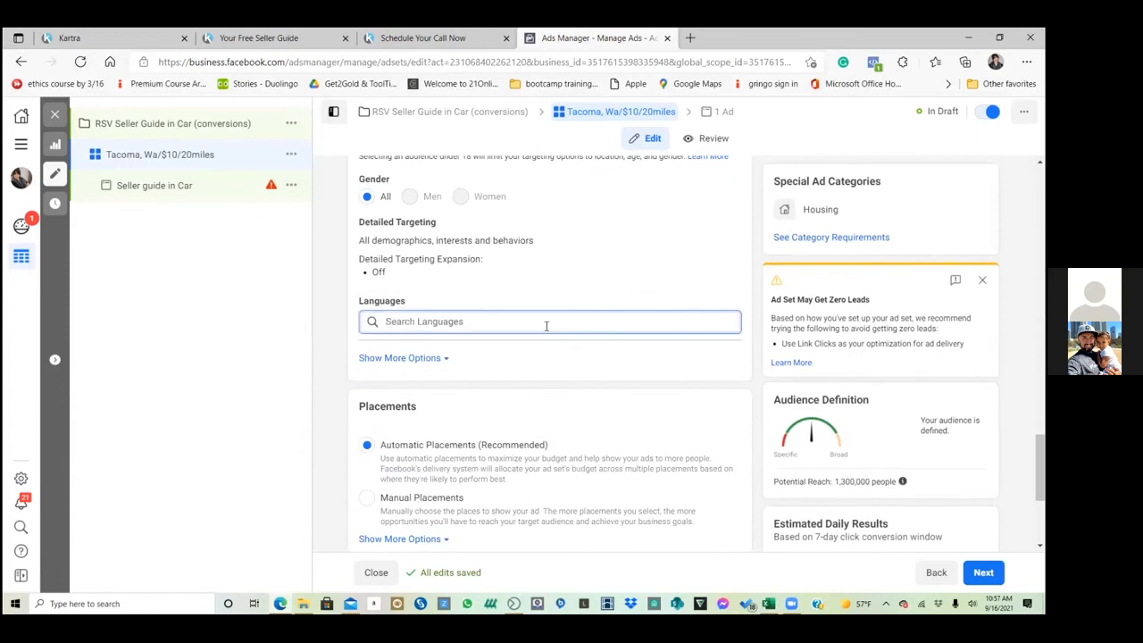
type("engli")
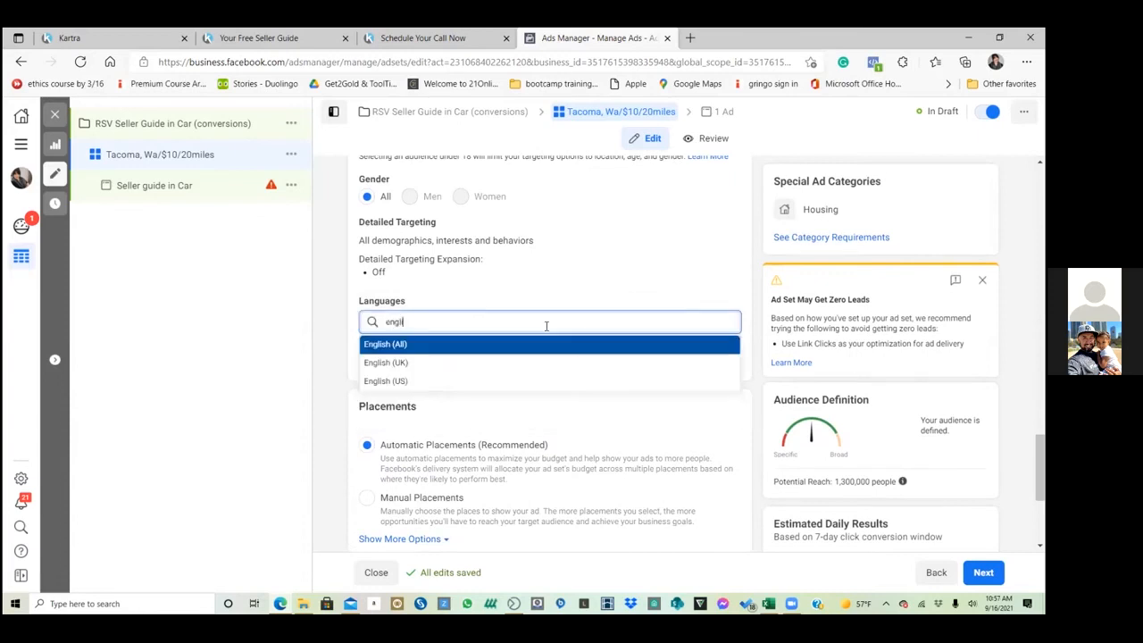
left_click(496, 346)
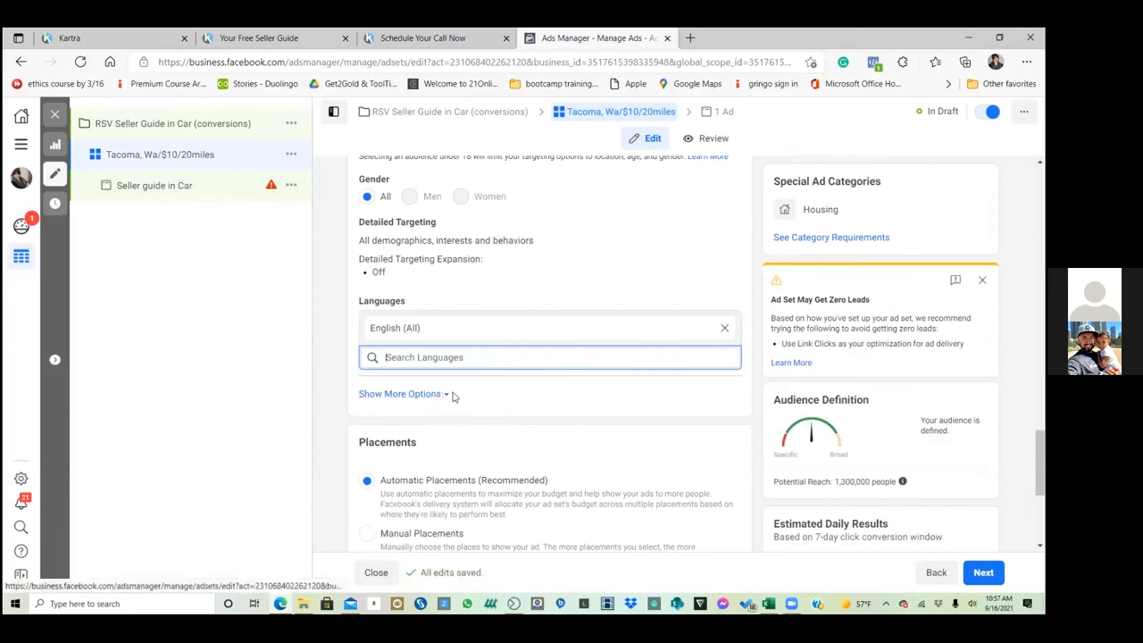
Proceed to the ad level and set the ad's Instagram account to rsvsellshomes
scroll(438, 402, "down", 2)
scroll(633, 461, "down", 1)
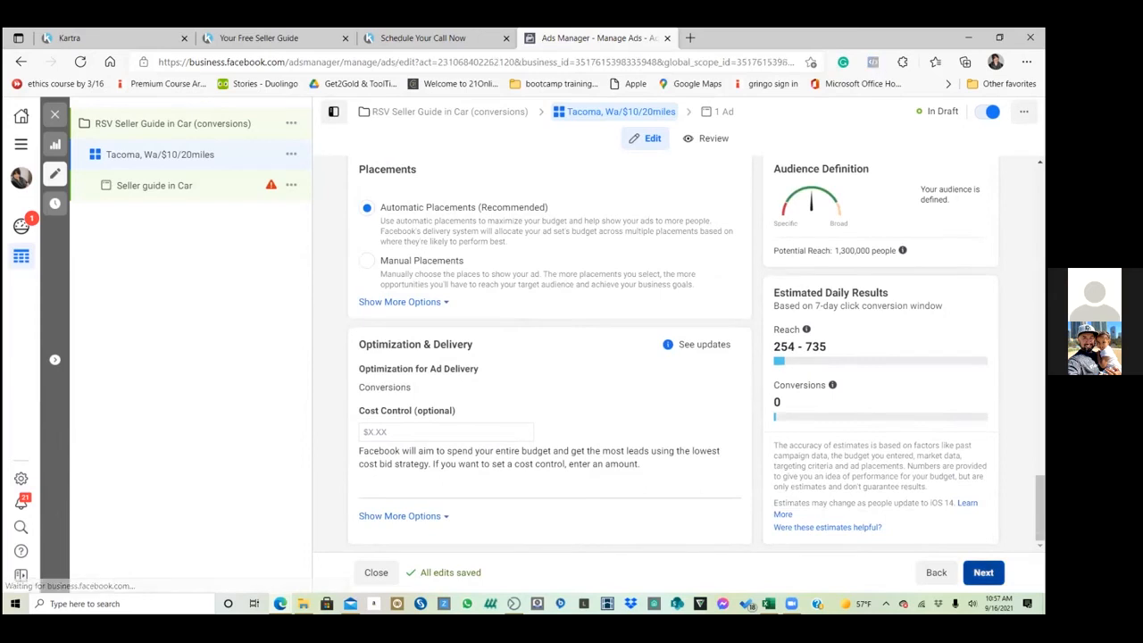
left_click(983, 572)
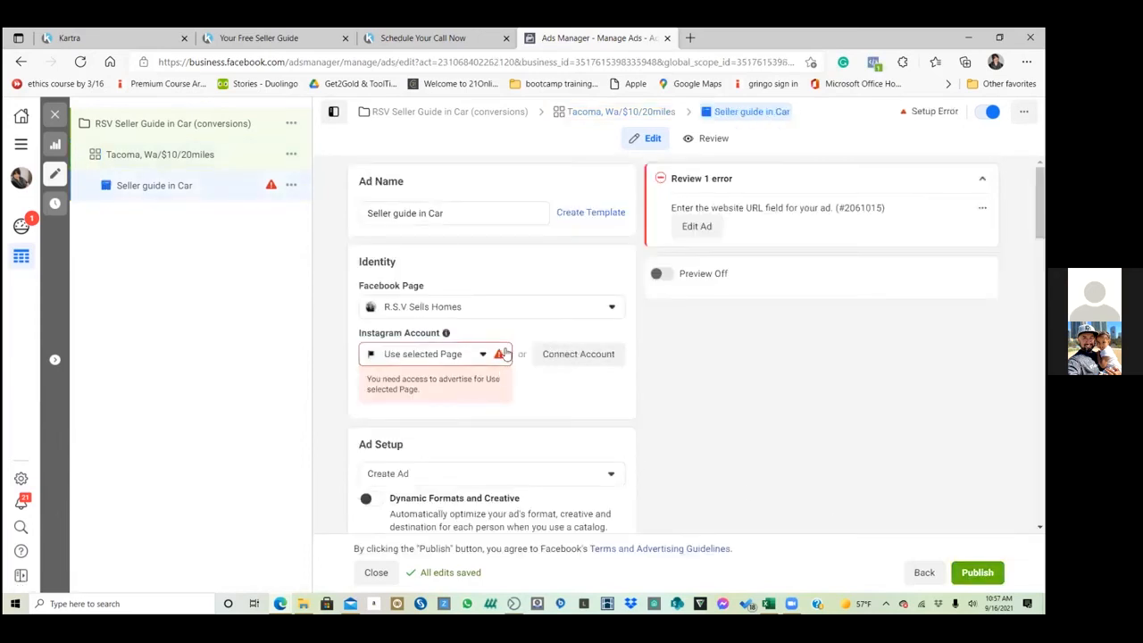
left_click(586, 357)
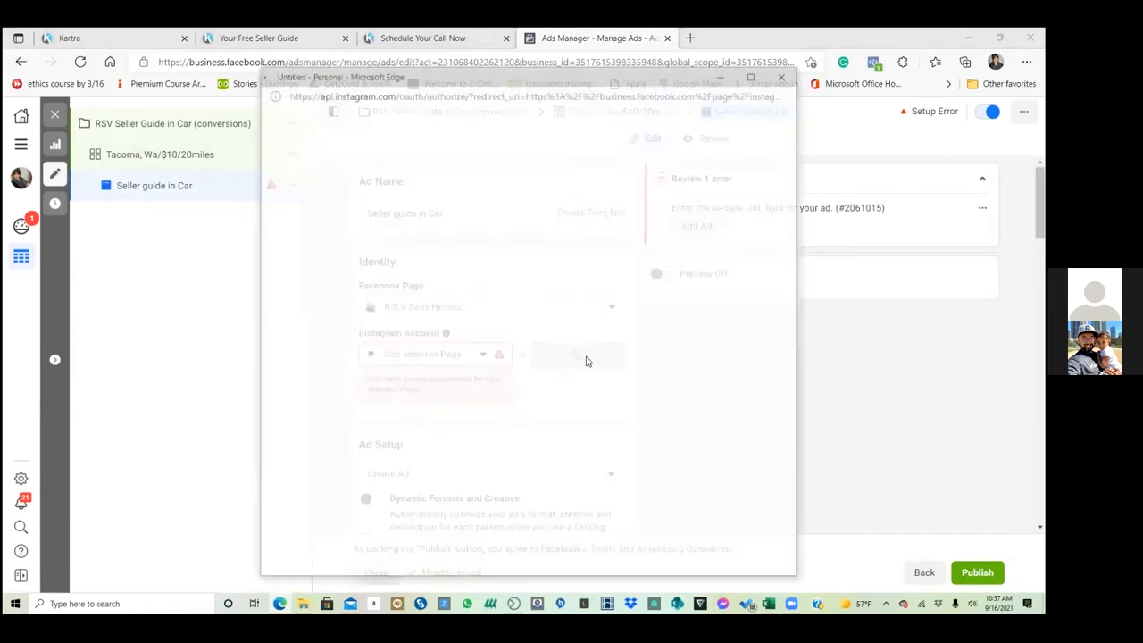
left_click(784, 74)
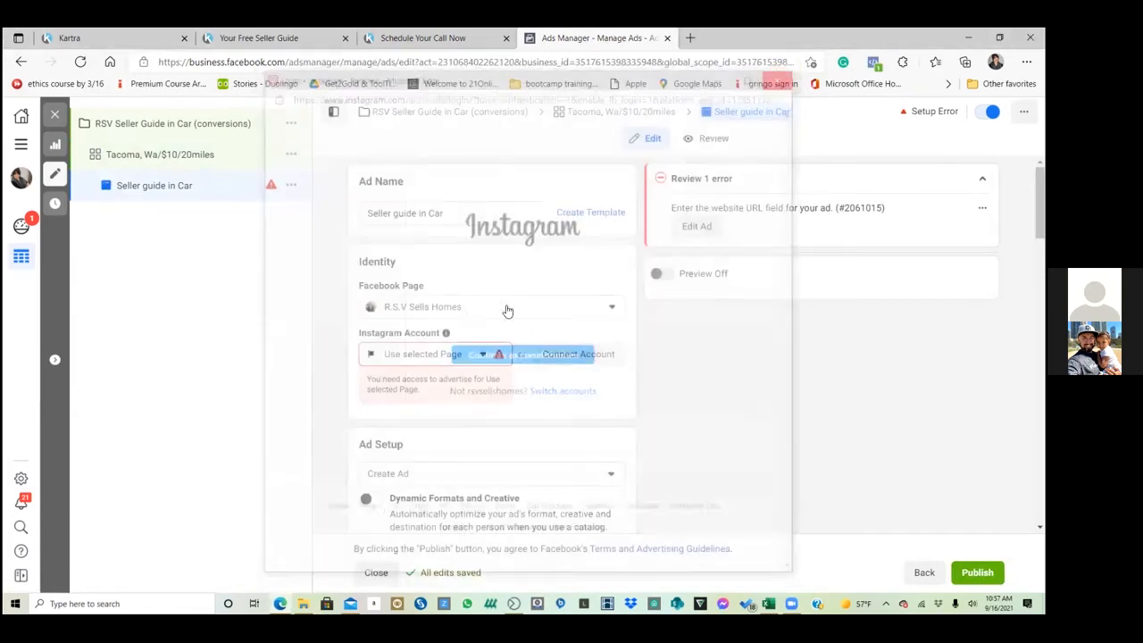
left_click(500, 356)
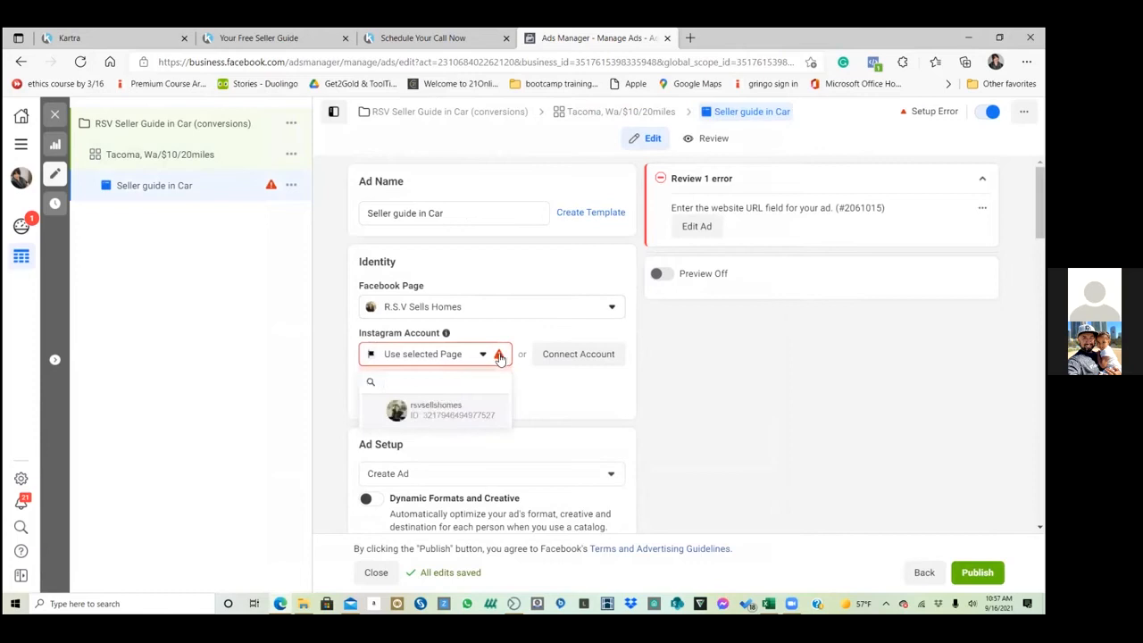
left_click(472, 409)
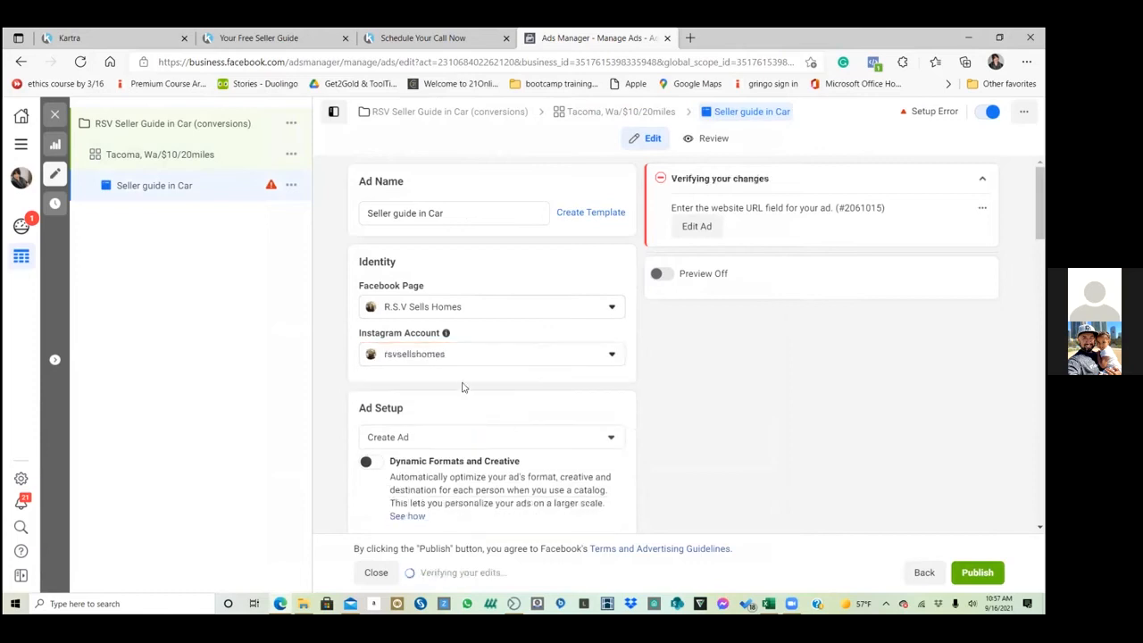
Change the ad setup to Use Existing Post
scroll(535, 402, "down", 1)
scroll(581, 407, "down", 3)
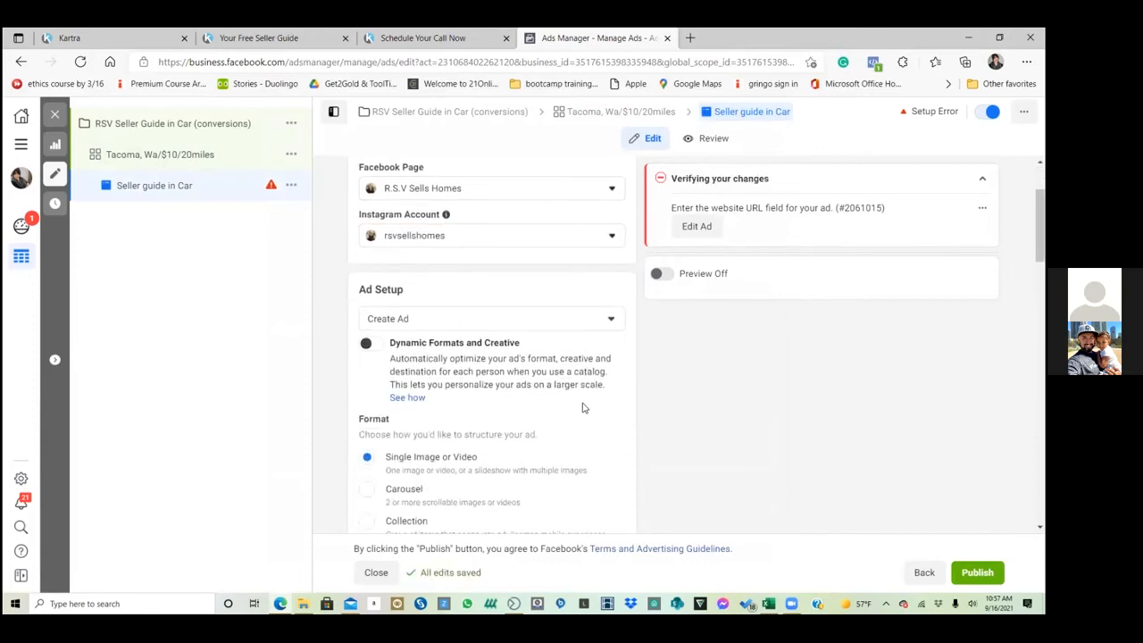
scroll(579, 412, "down", 1)
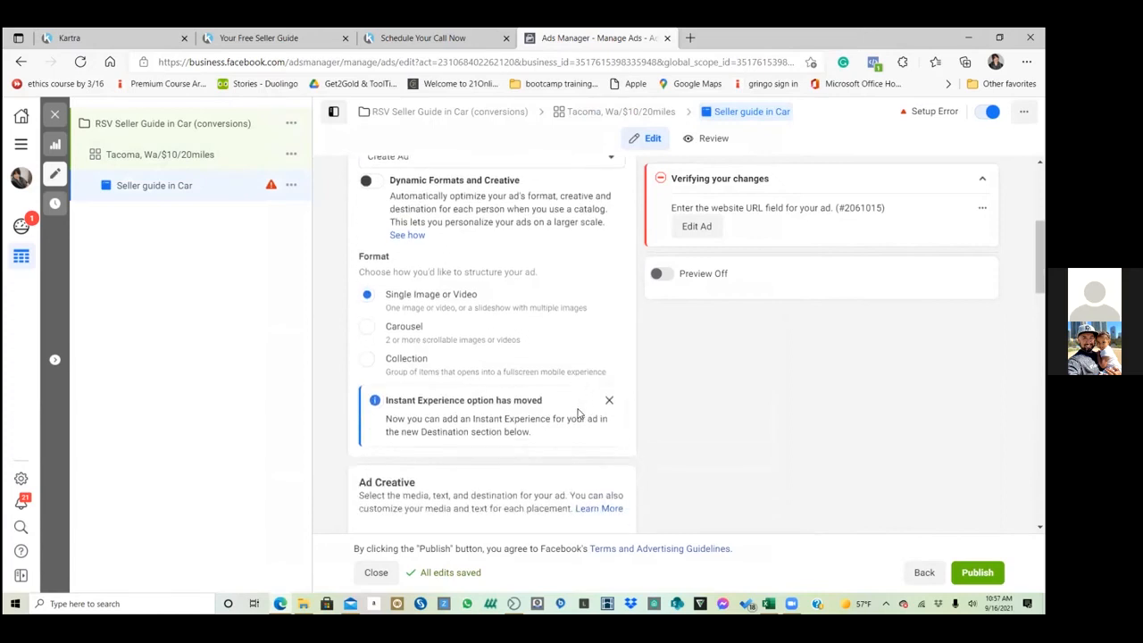
scroll(596, 418, "up", 3)
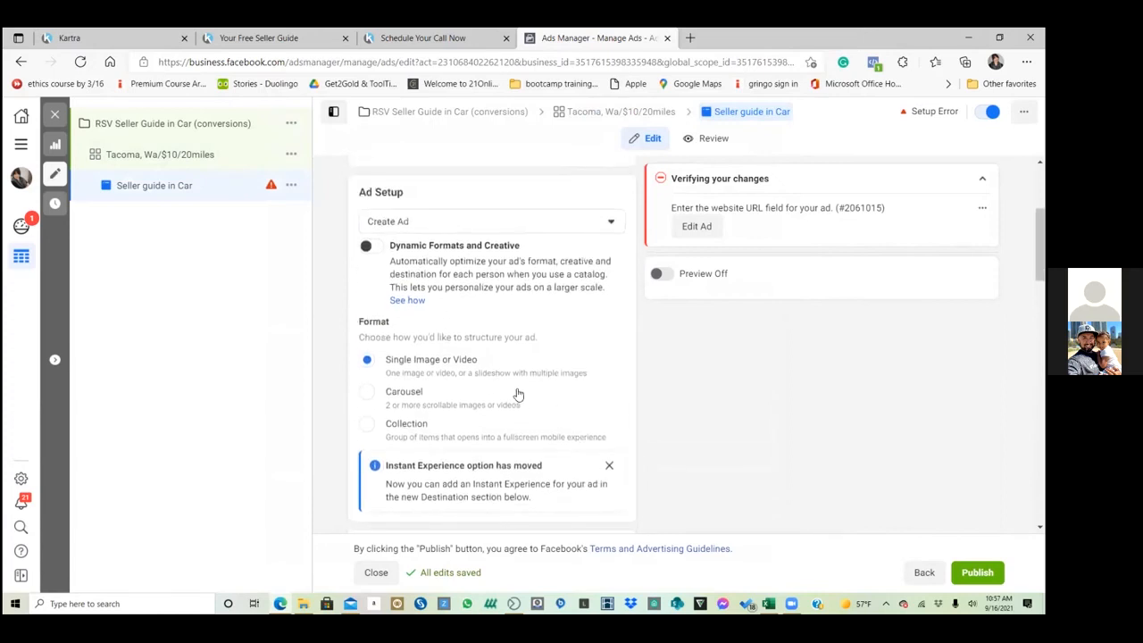
left_click(447, 374)
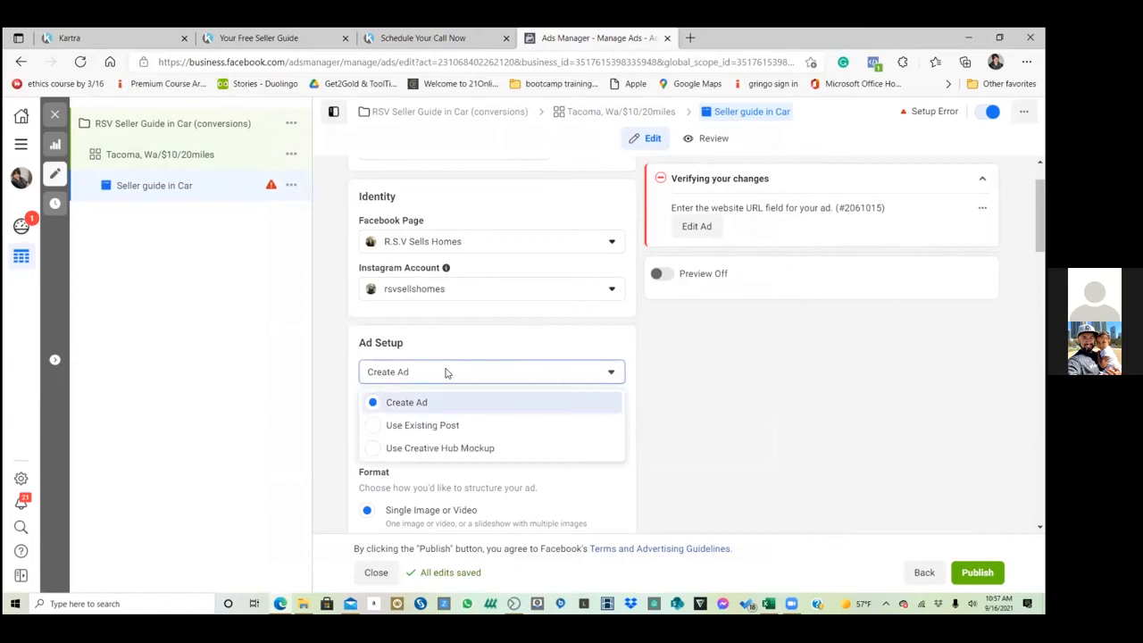
left_click(443, 401)
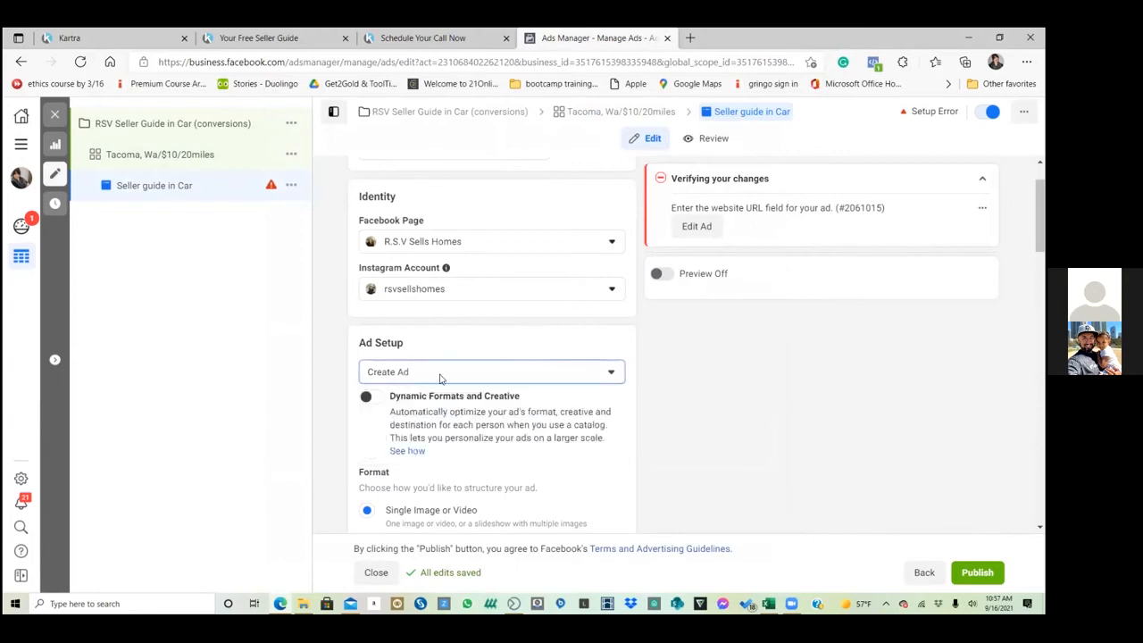
left_click(439, 378)
left_click(429, 423)
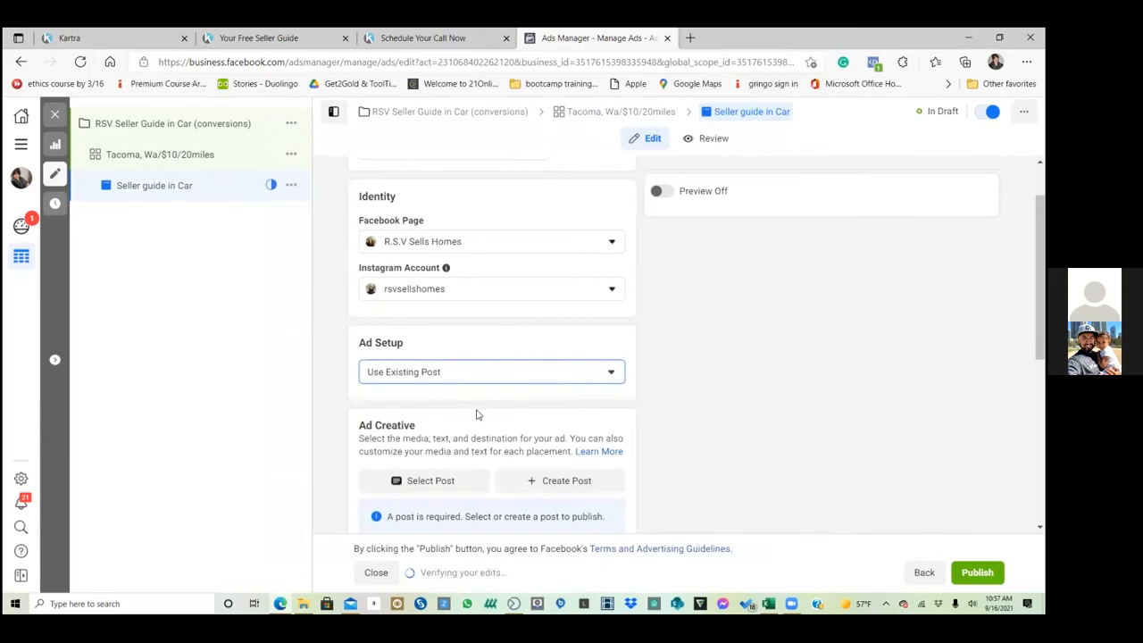
Select the Sep 9, 2021 Facebook video post "Download my FREE Seller's Guide" as the ad's creative
left_click(441, 486)
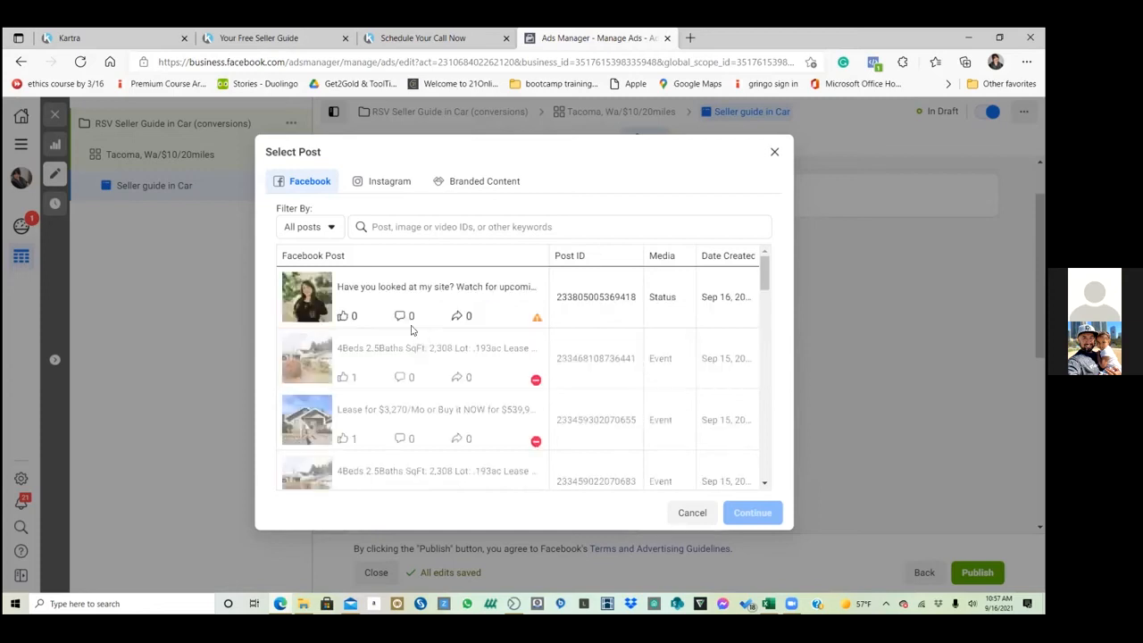
scroll(394, 313, "down", 5)
left_click(395, 308)
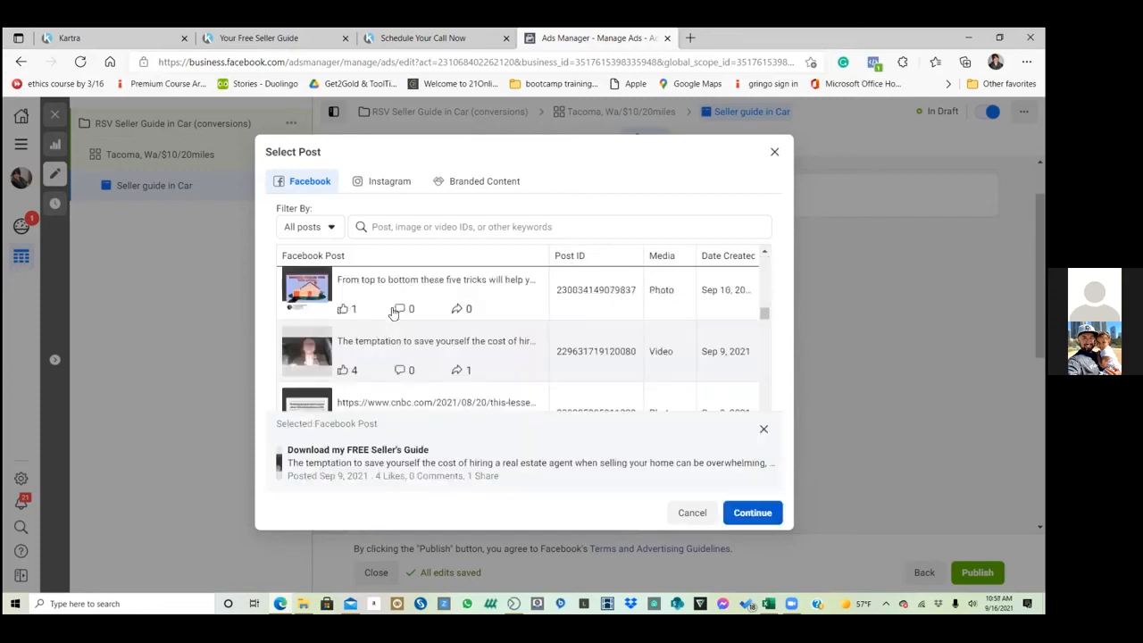
left_click(753, 513)
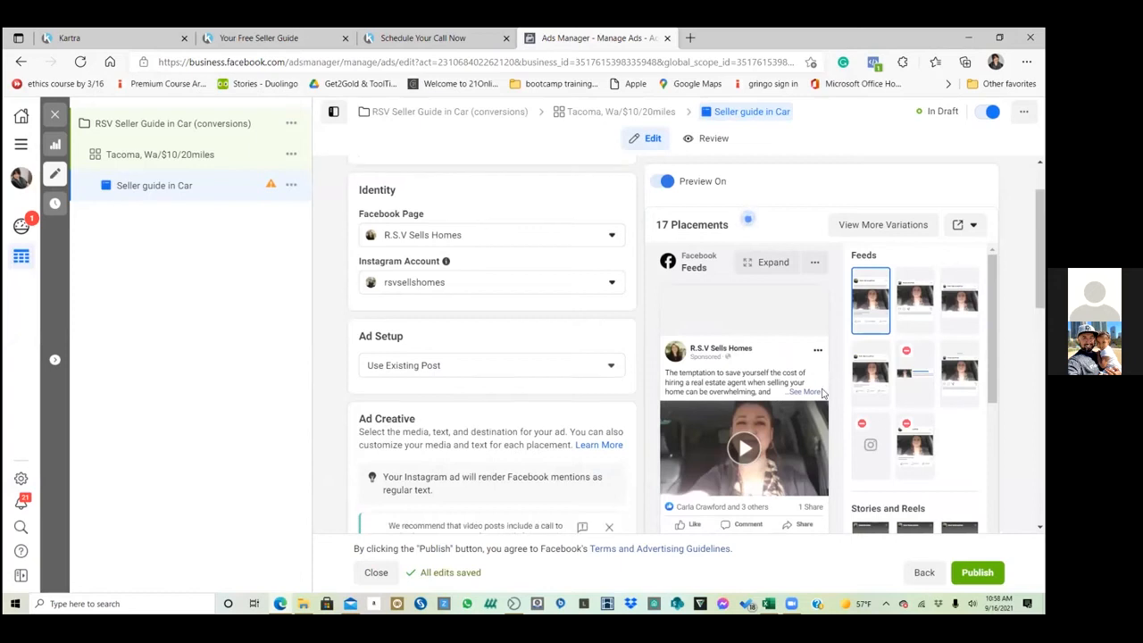
Start adding a call to action to the ad's post and copy the web address of the Your Free Seller Guide page
scroll(570, 372, "down", 2)
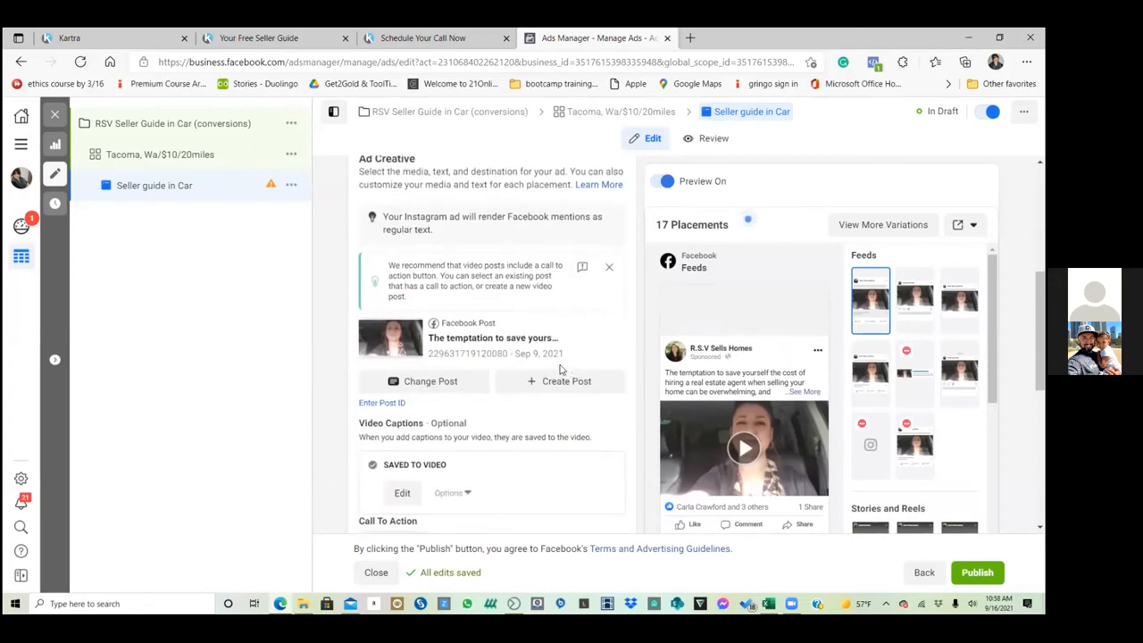
scroll(557, 373, "down", 2)
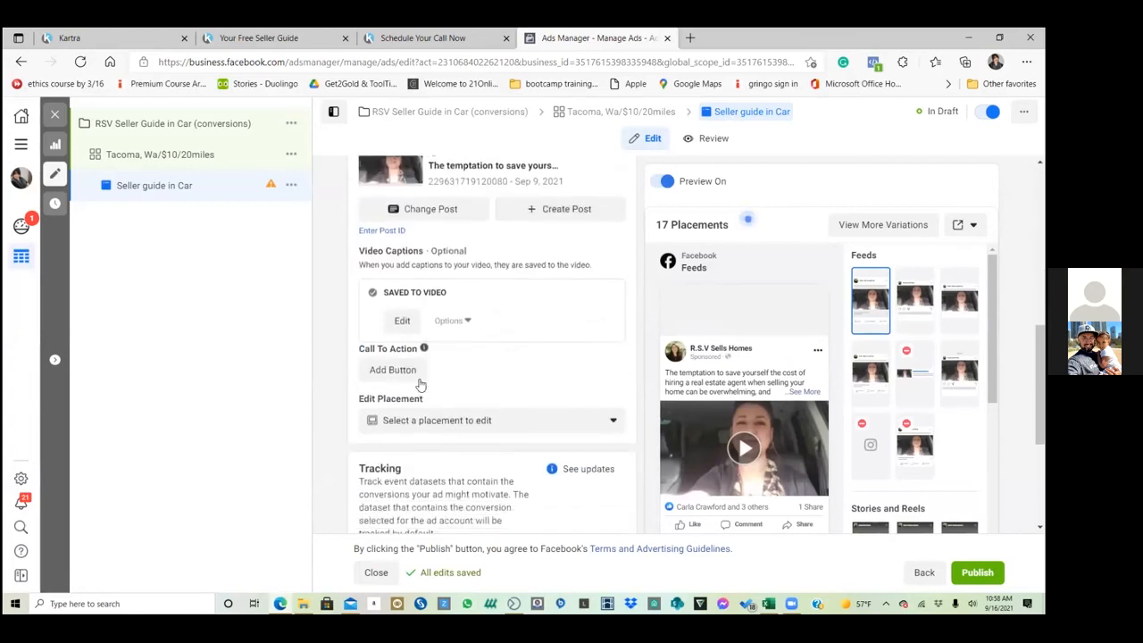
left_click(410, 373)
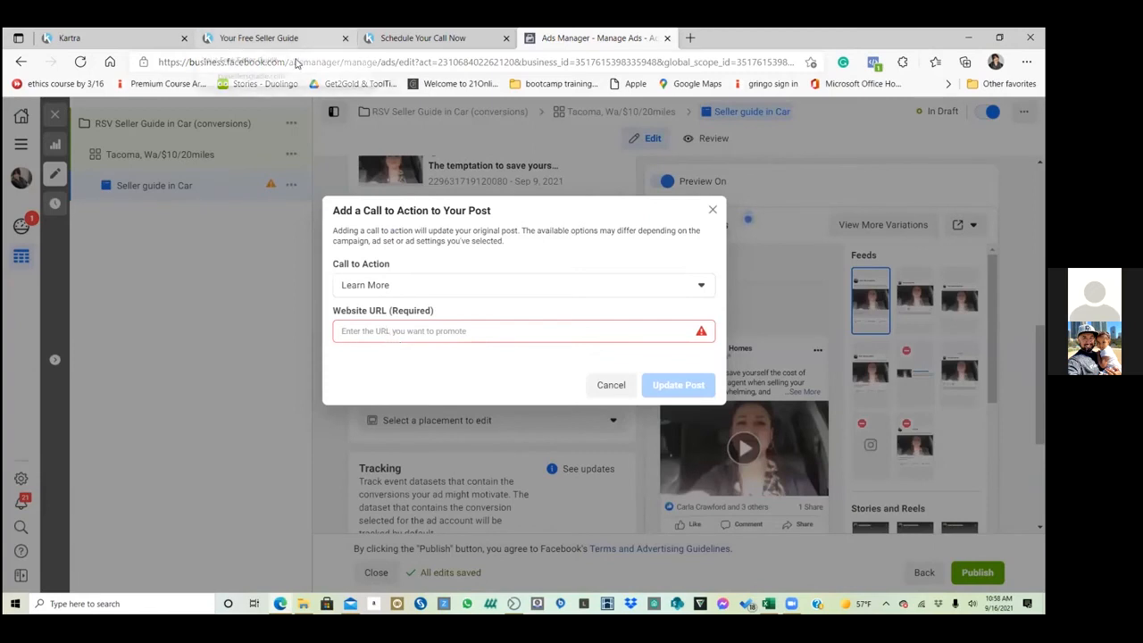
left_click(259, 38)
left_click(295, 63)
right_click(295, 62)
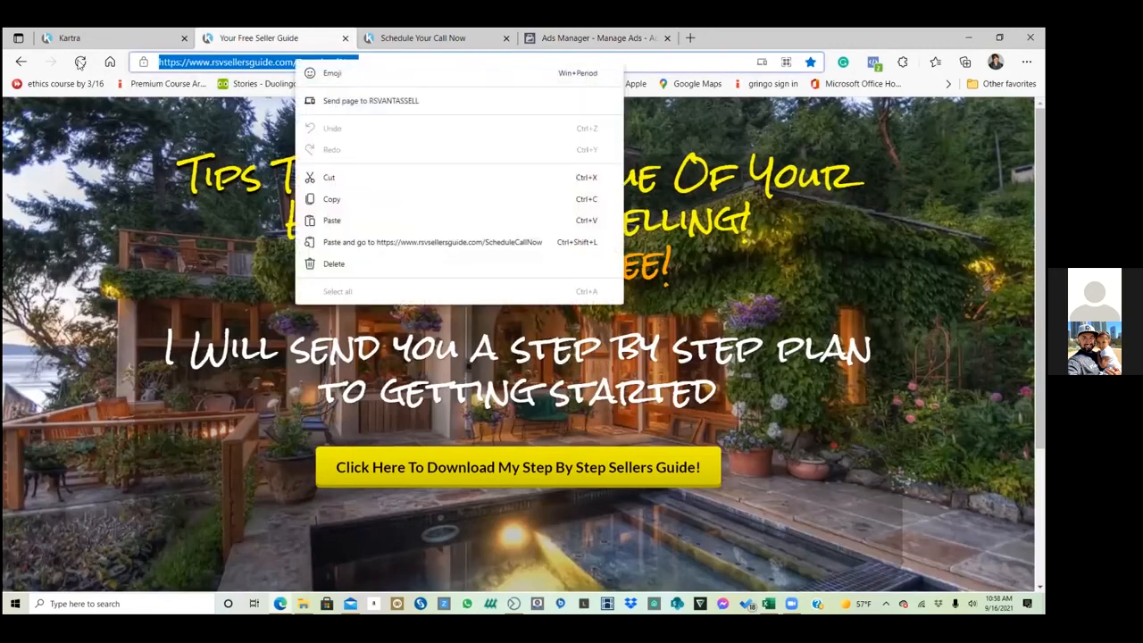
left_click(331, 198)
left_click(53, 38)
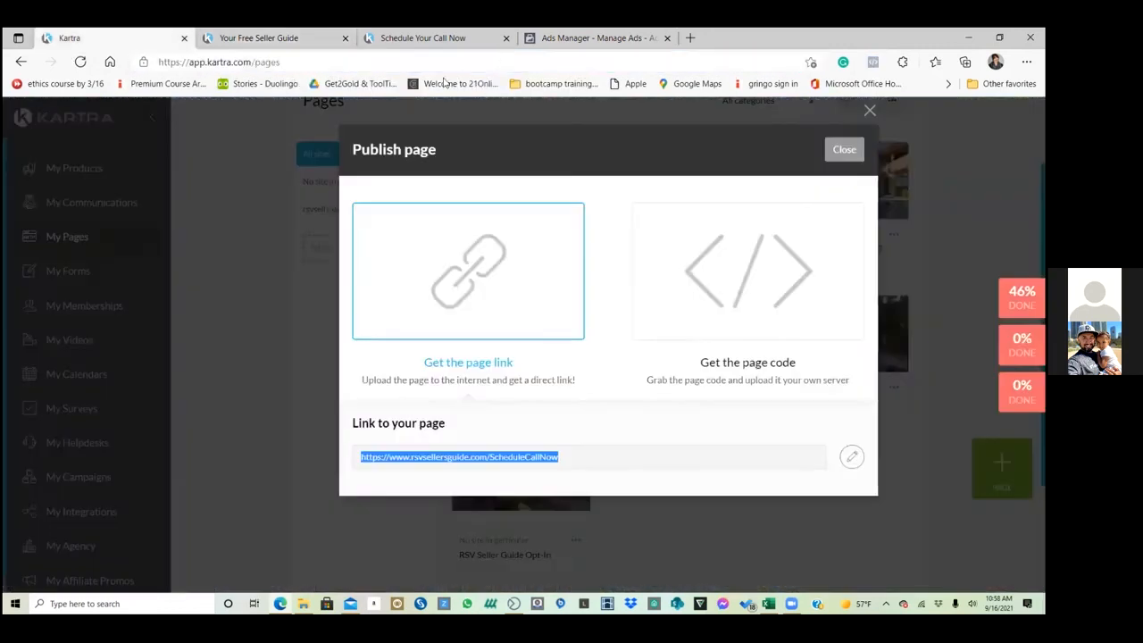
left_click(581, 39)
key("ctrl+v")
left_click(474, 331)
key("ctrl+v")
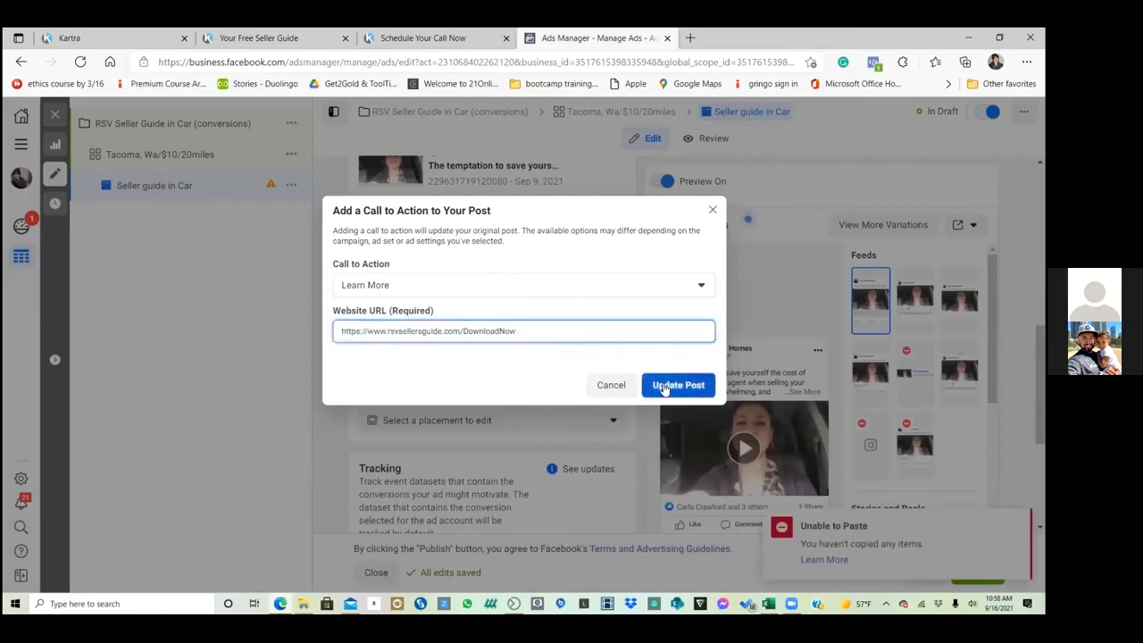
left_click(664, 389)
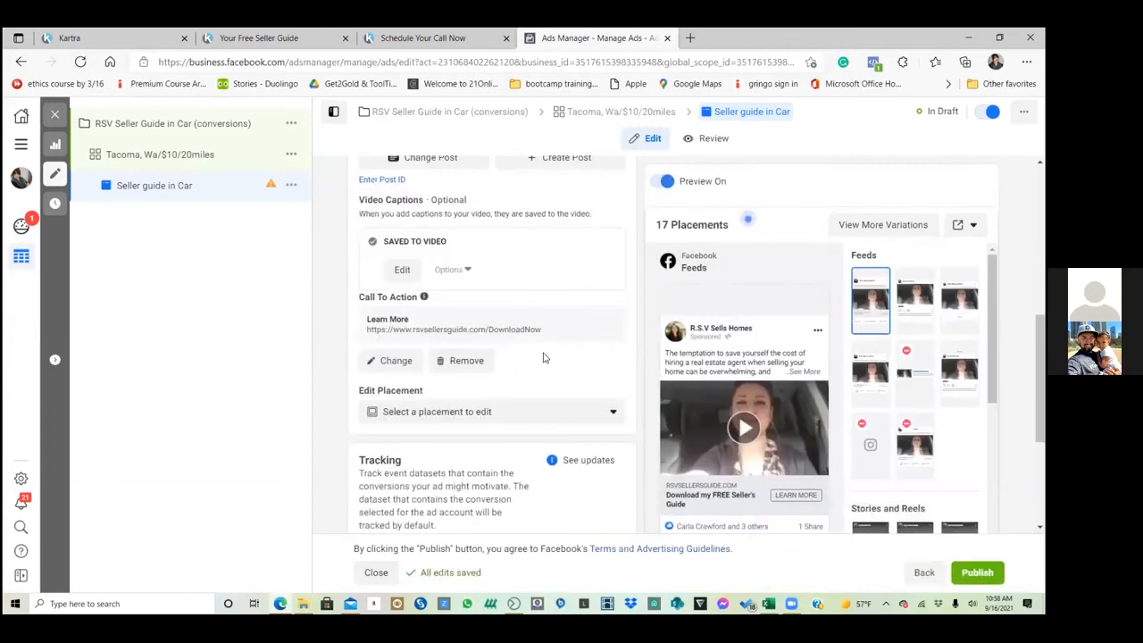
Check the ad's call to action and tracking settings, and publish the campaign
scroll(543, 357, "down", 1)
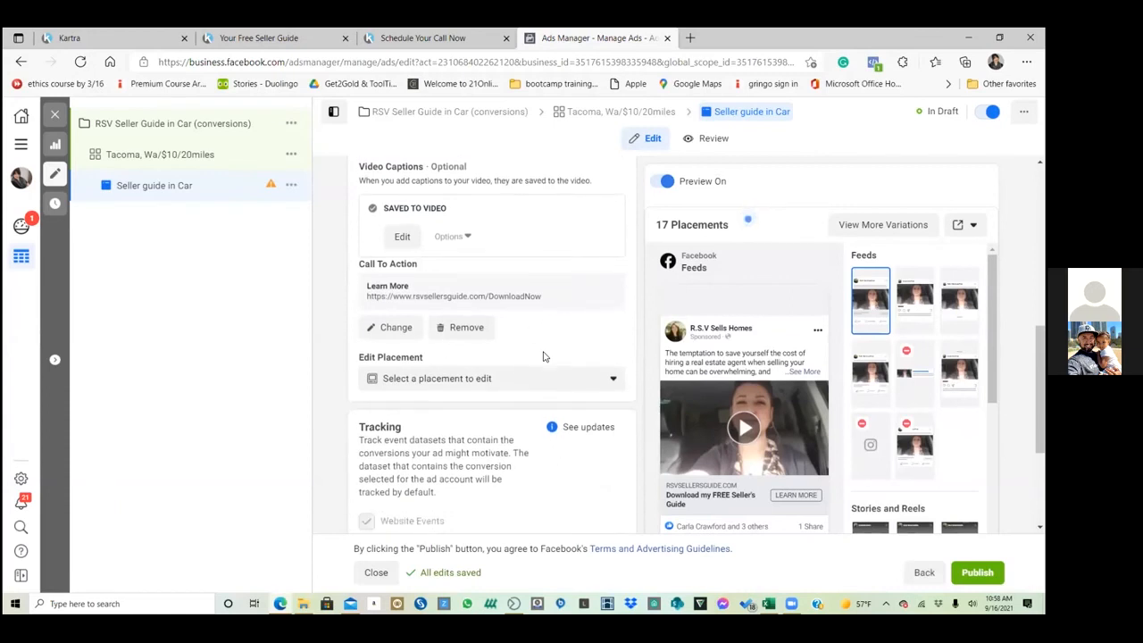
scroll(541, 360, "down", 4)
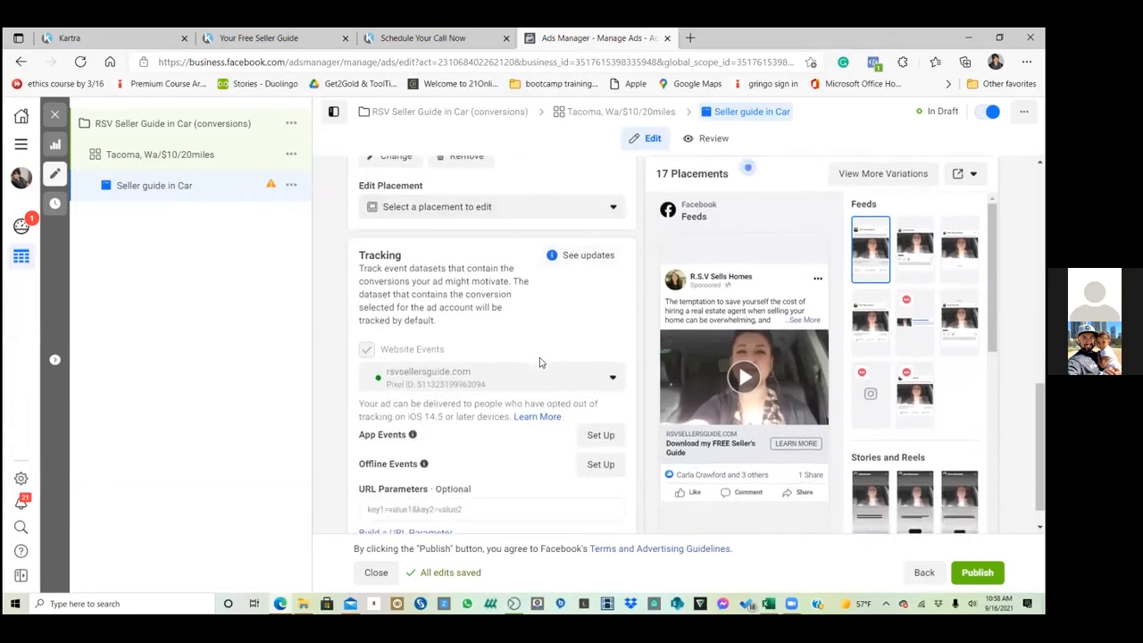
scroll(539, 363, "down", 1)
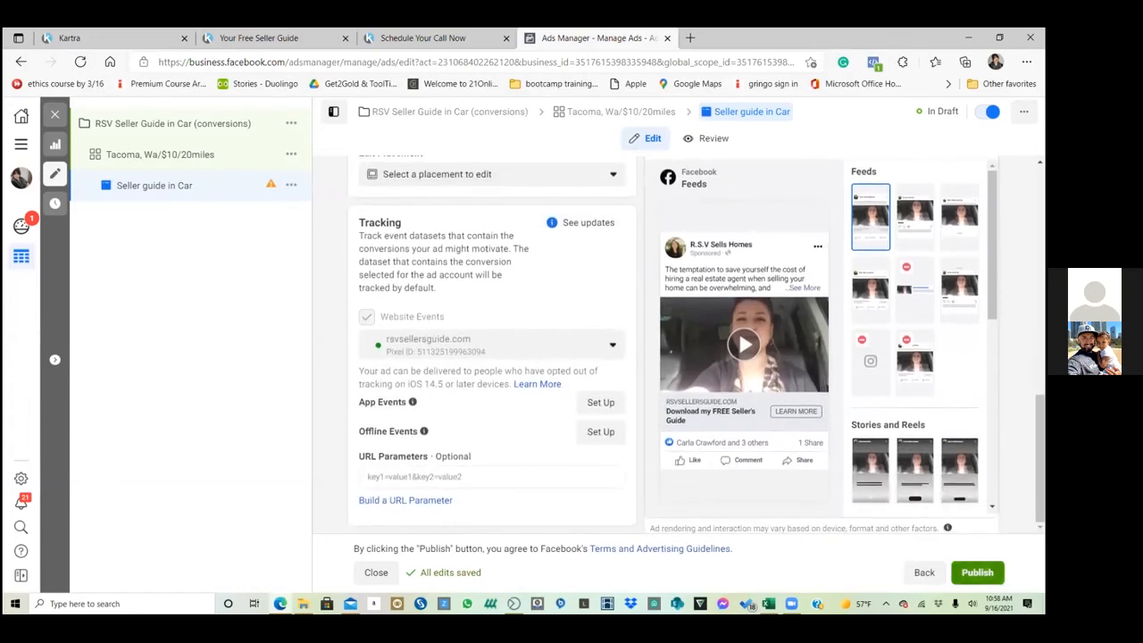
left_click(977, 573)
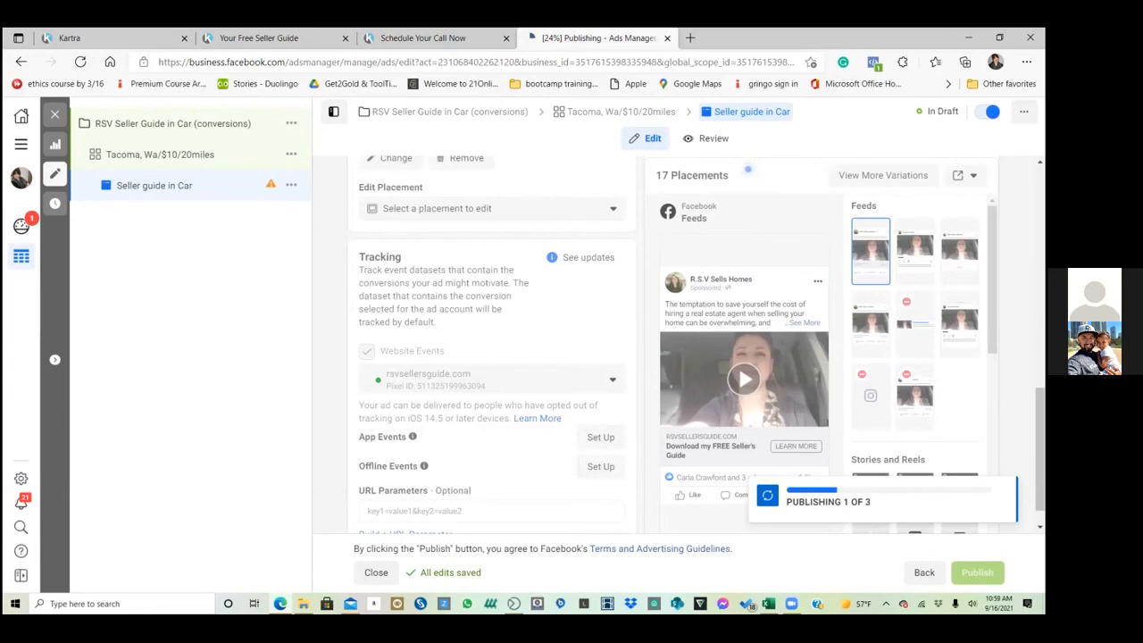
Open the Ads Manager campaigns list in a new browser tab from the saved bookmark
left_click(690, 37)
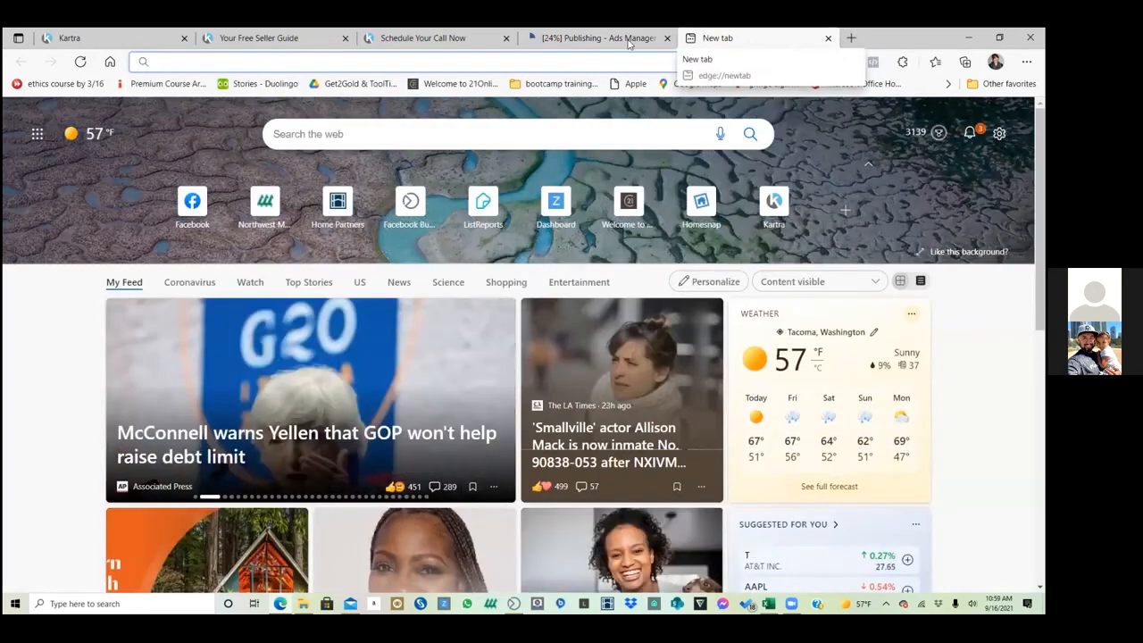
left_click(607, 37)
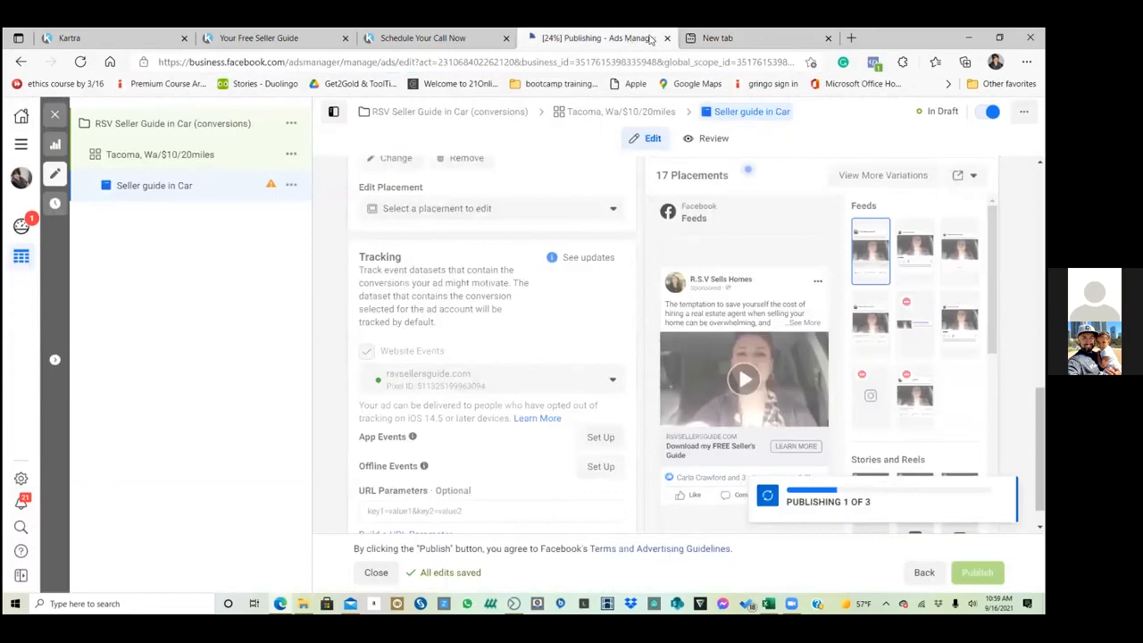
left_click(730, 37)
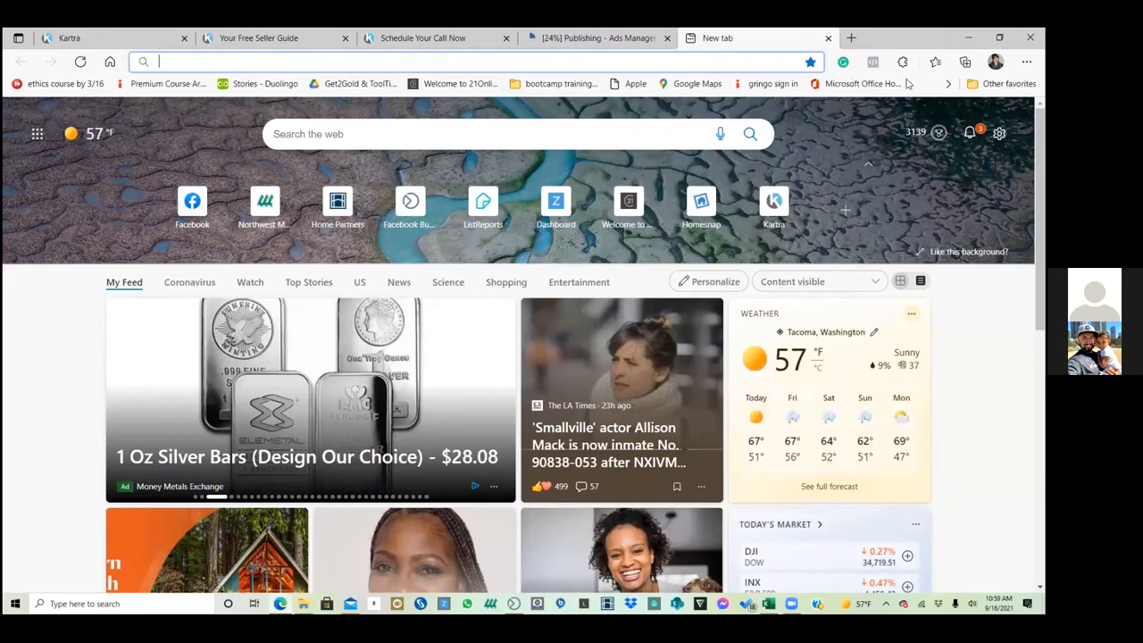
left_click(948, 83)
mouse_move(881, 323)
left_click(668, 345)
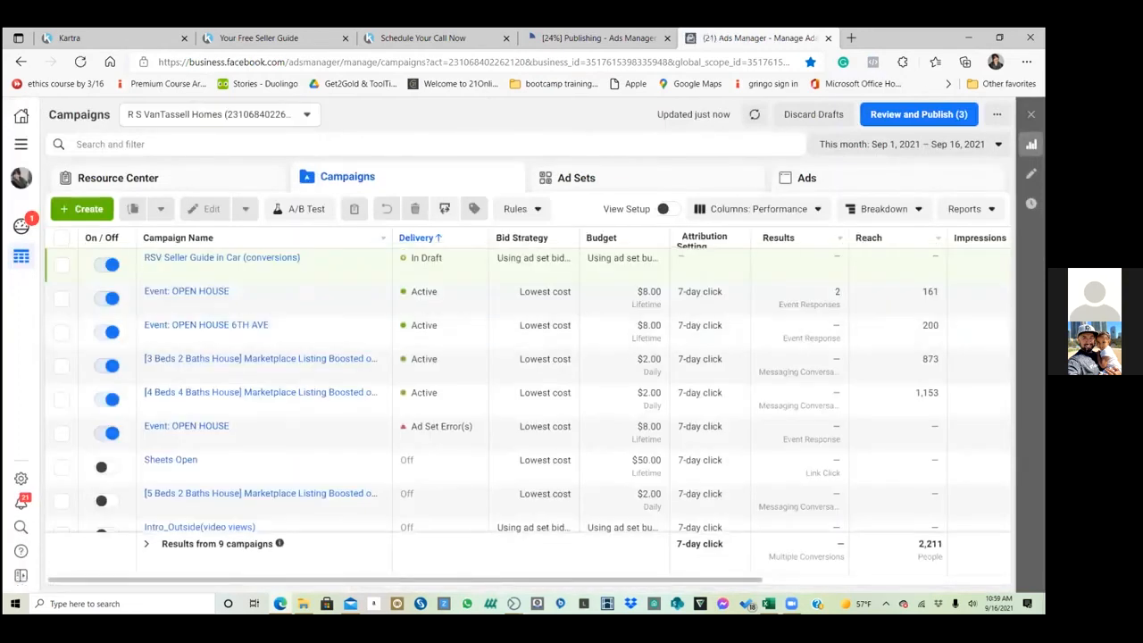
Review and publish the draft RSV Seller Guide in Car (conversions) campaign with its ad set and ad, and dismiss the notification
left_click(915, 114)
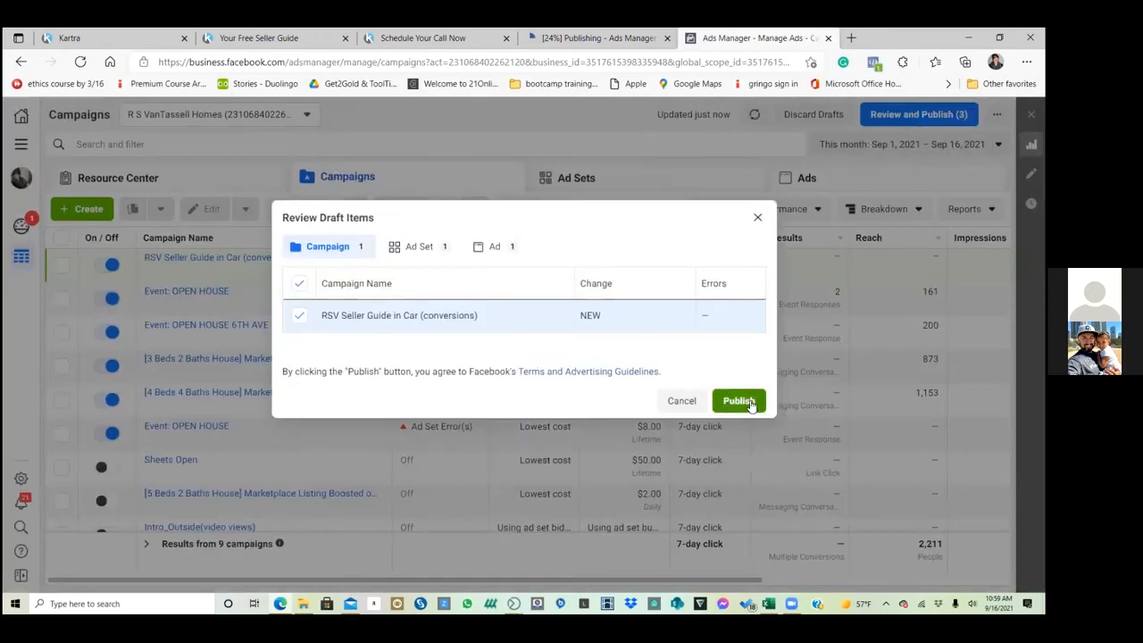
left_click(747, 402)
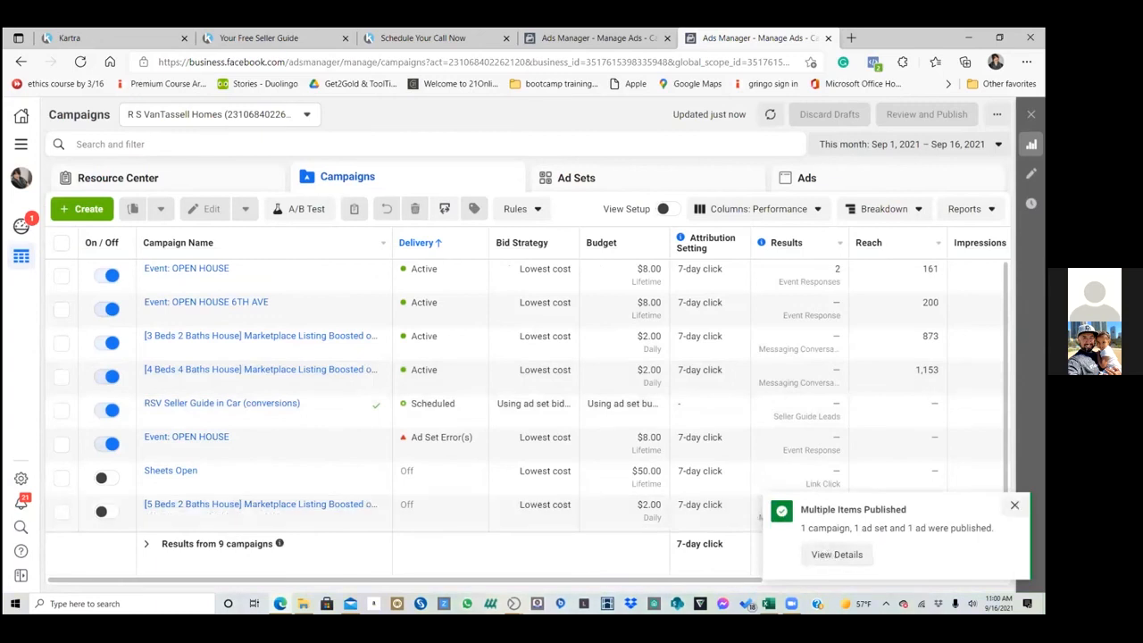
left_click(1014, 505)
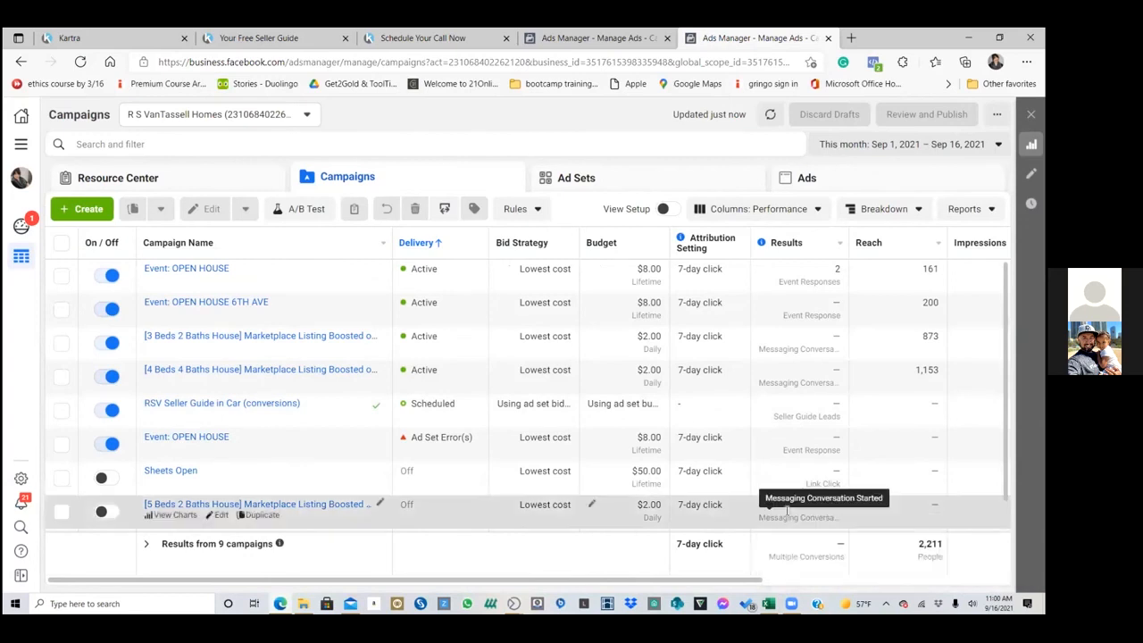
Go to Audiences and start a new custom audience with Video as its source
left_click(22, 146)
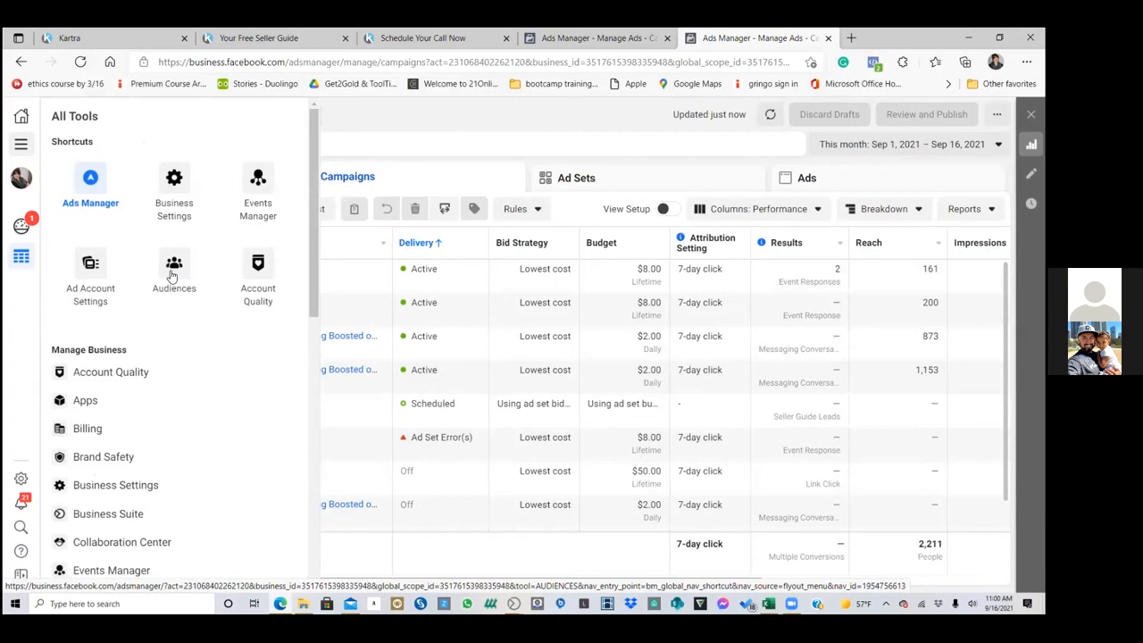
left_click(174, 279)
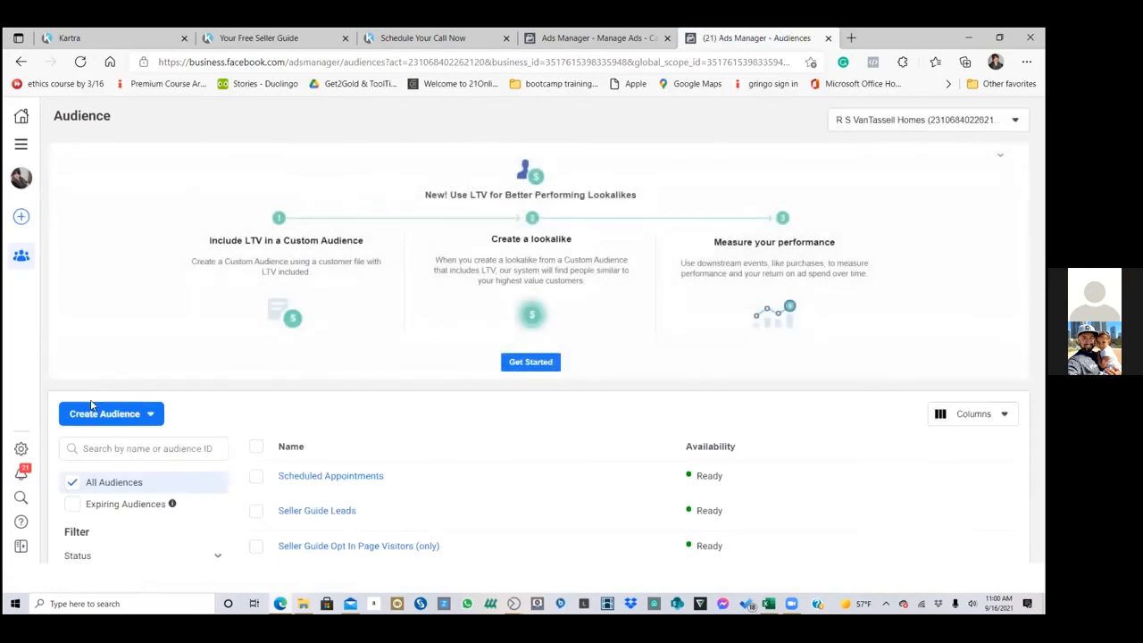
left_click(95, 418)
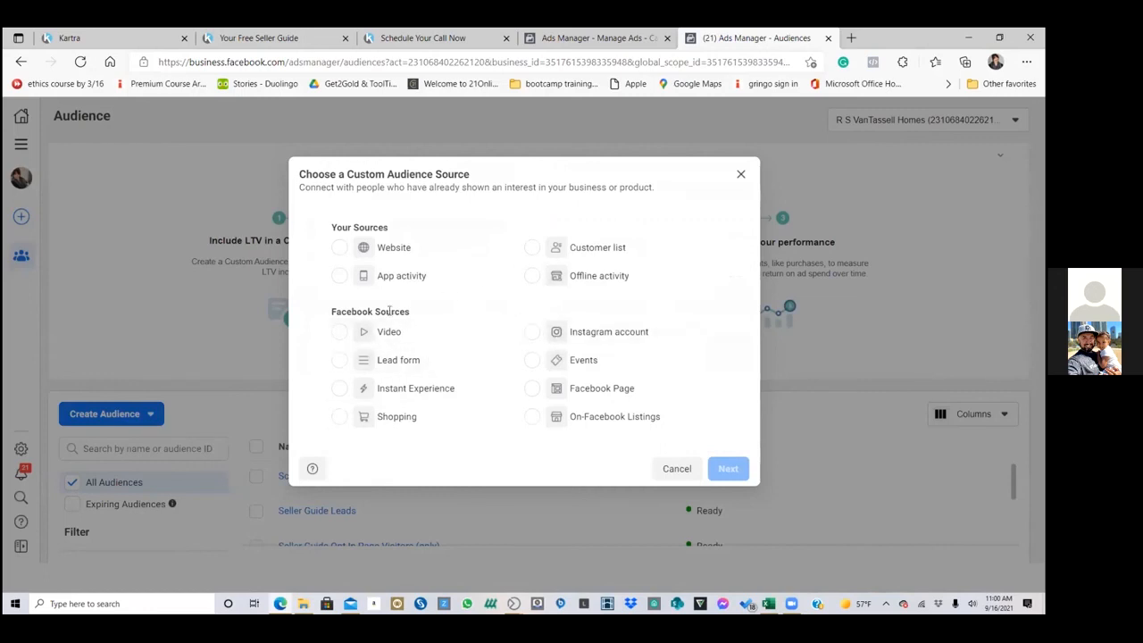
left_click(339, 331)
left_click(729, 468)
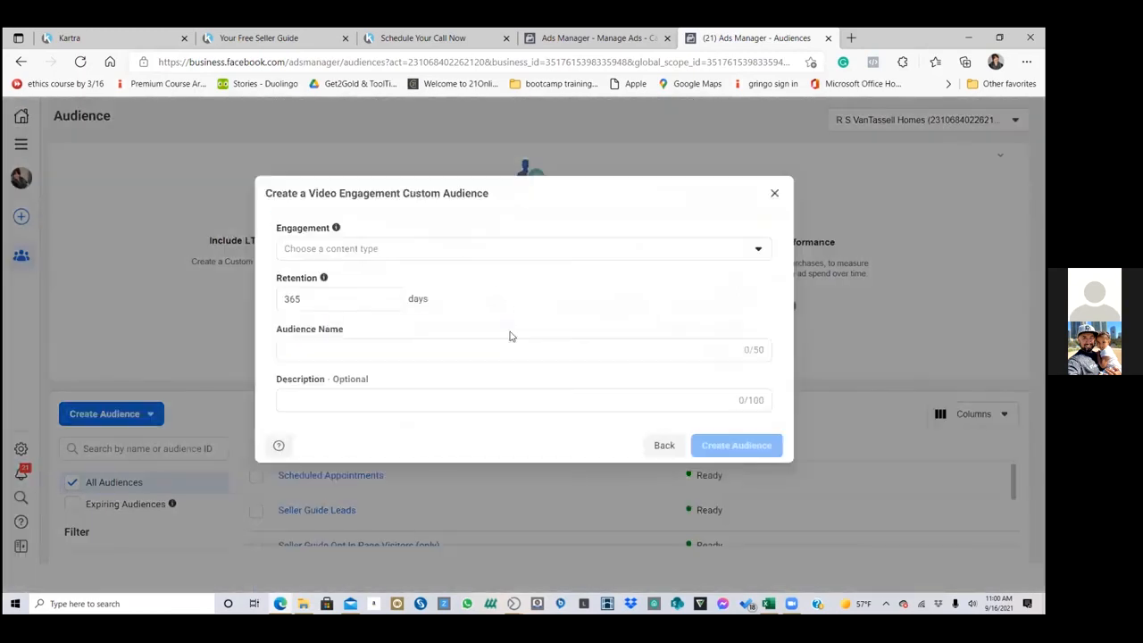
Base the audience on ThruPlay viewers (completed or at least 15 seconds) of the Sep 9, 2021 video "Download my FREE Seller's Guide"
left_click(369, 251)
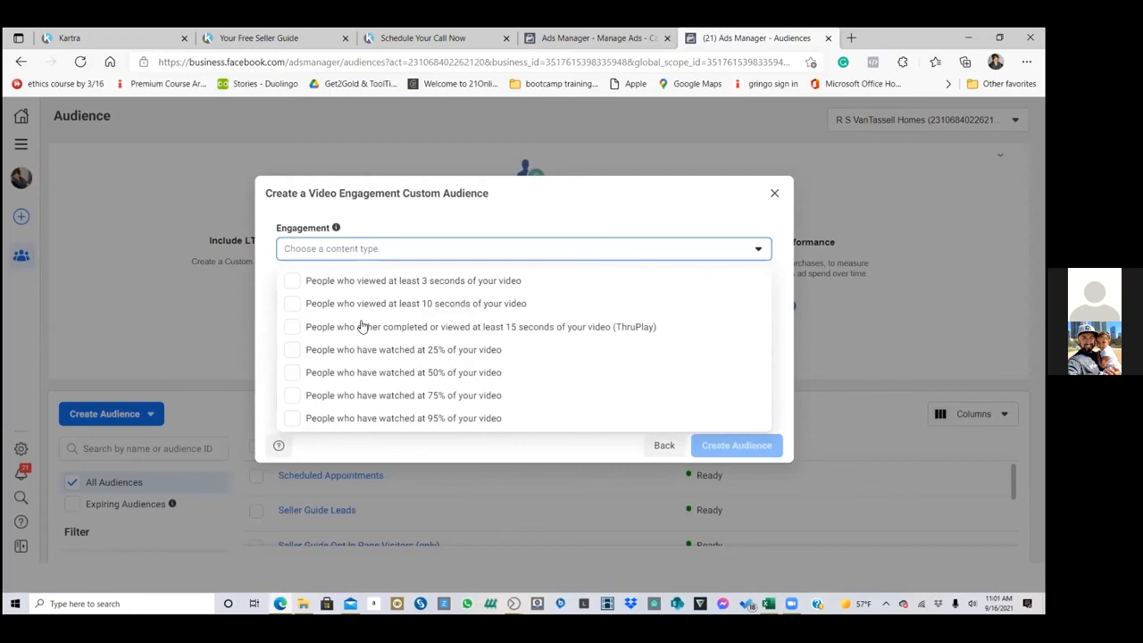
left_click(362, 327)
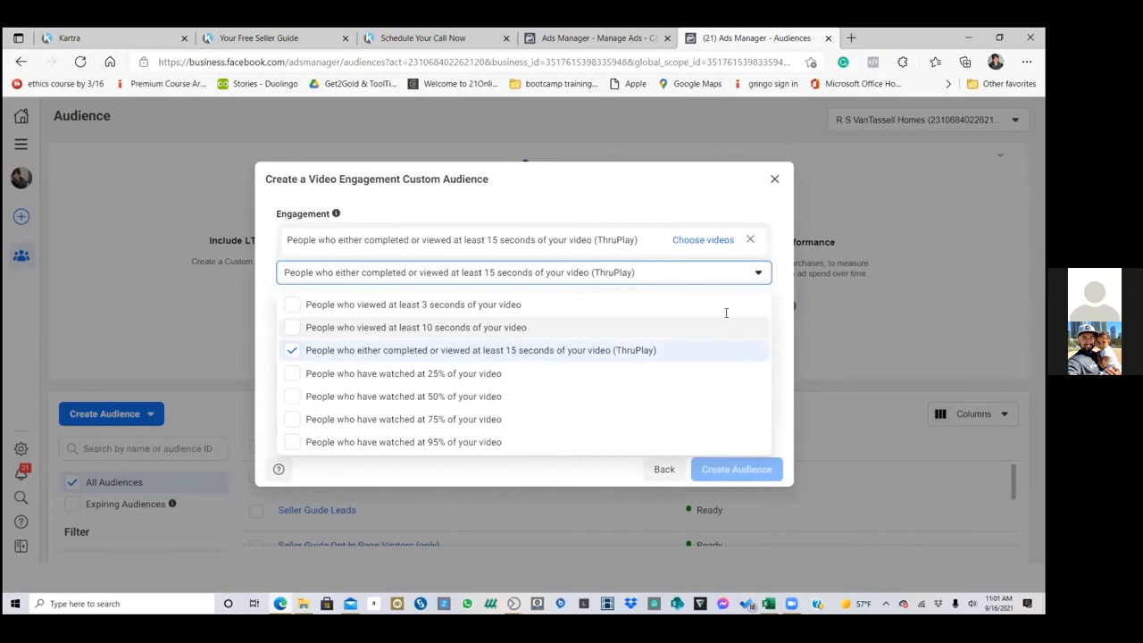
key("Tab")
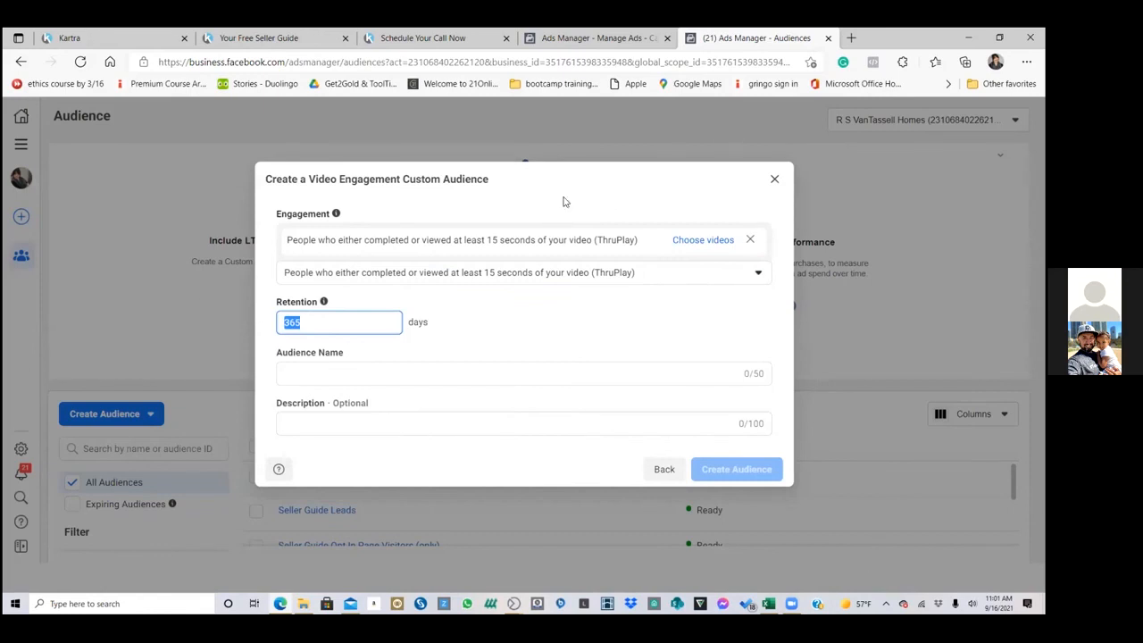
left_click(703, 239)
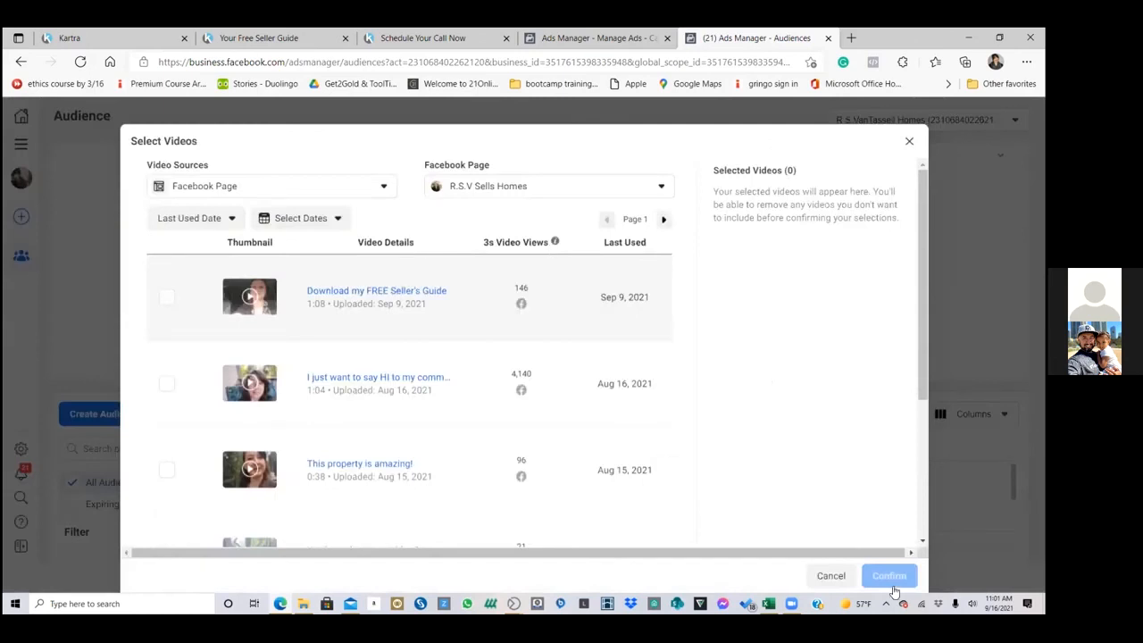
left_click(349, 345)
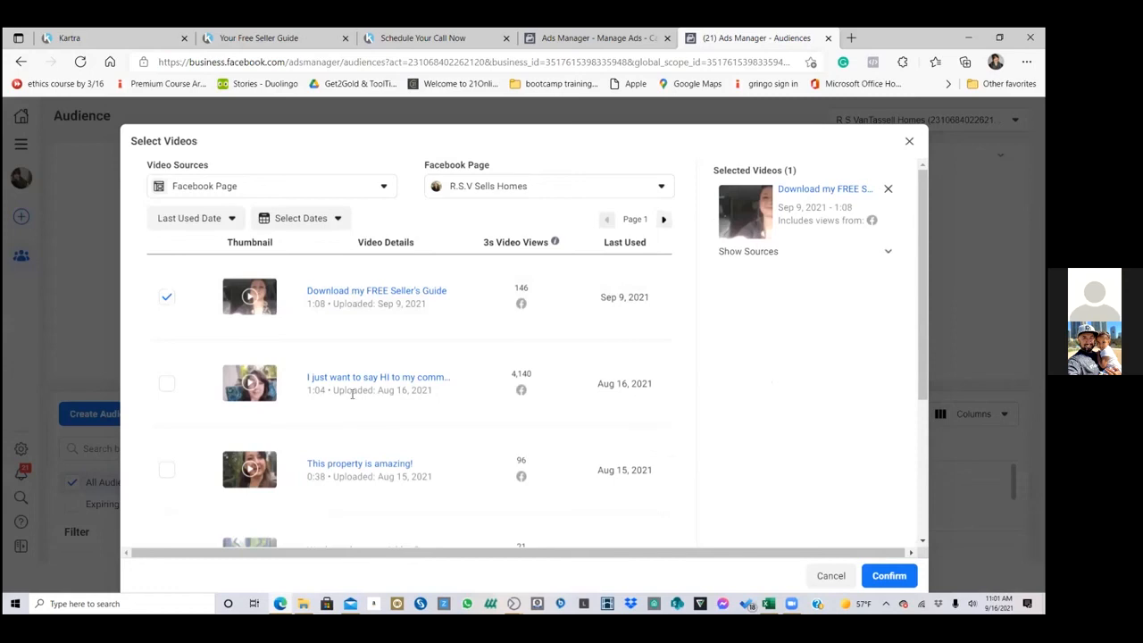
Set the audience's retention to 90 days and name it "Sellers Guide Car 20 miles"
type("90")
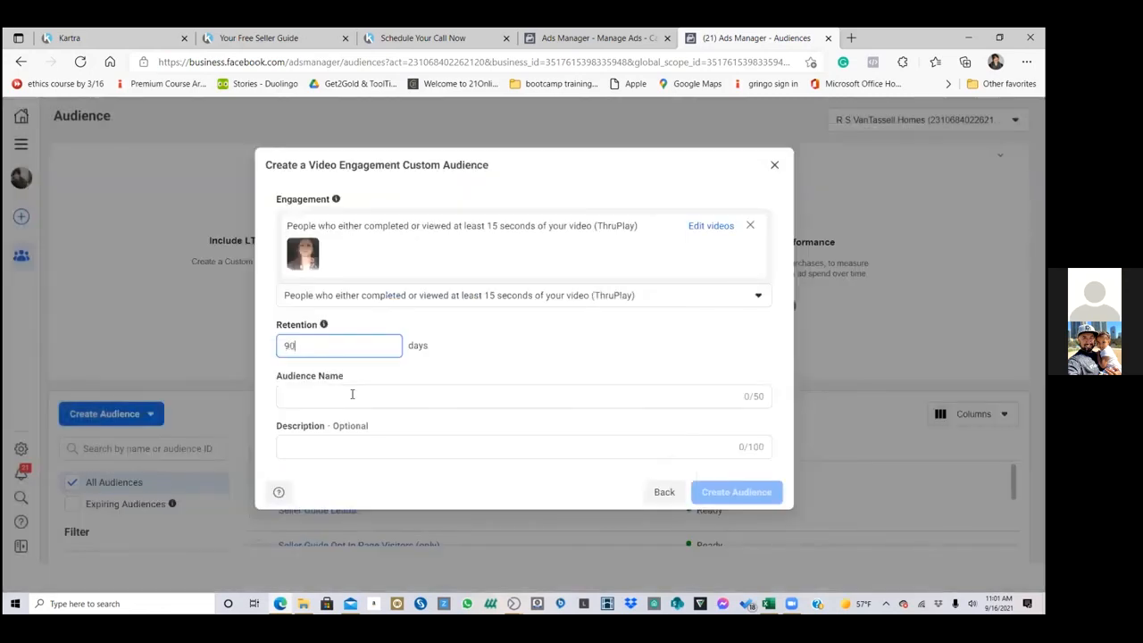
left_click(352, 394)
type("Sellers Guid")
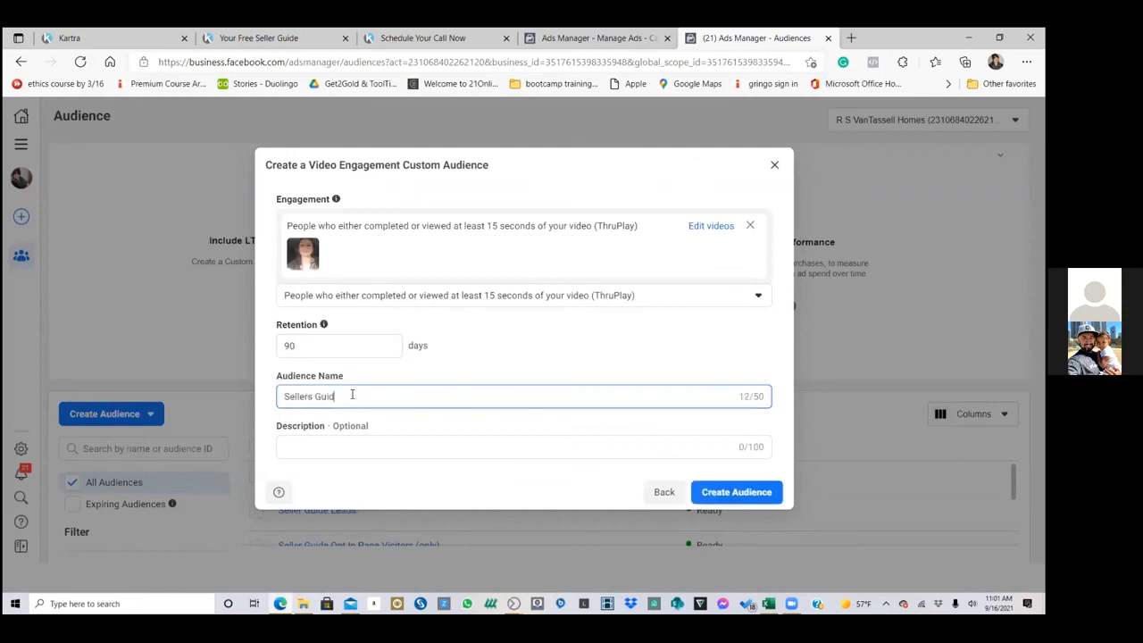
type("e Car 20 mi")
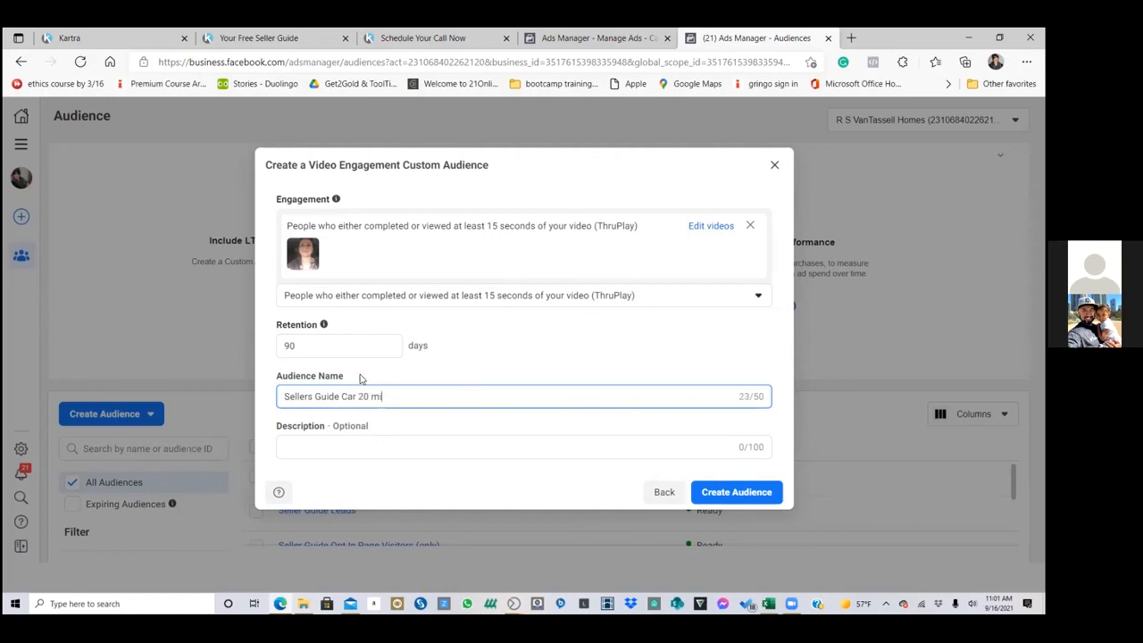
type("les")
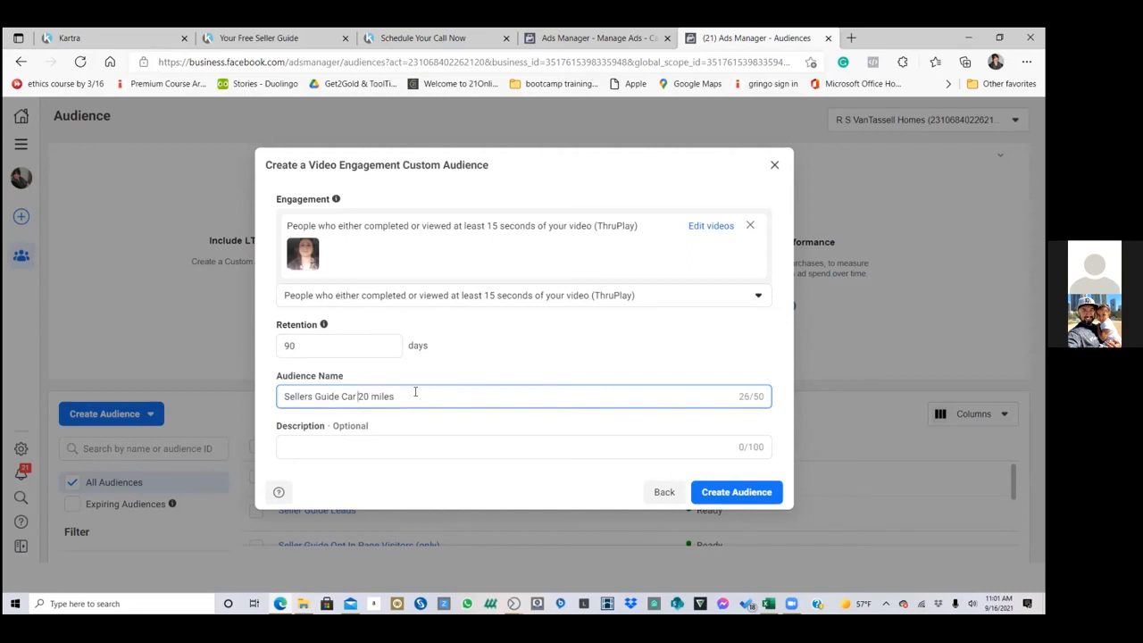
Change the audience name to "Sellers Guide Car video 1"
type("/0")
key("BackSpace")
key("BackSpace")
type("$10/")
key("BackSpace")
key("BackSpace")
key("BackSpace")
key("BackSpace")
key("BackSpace")
key("BackSpace")
key("BackSpace")
key("BackSpace")
key("BackSpace")
key("BackSpace")
key("BackSpace")
key("BackSpace")
key("BackSpace")
type("video")
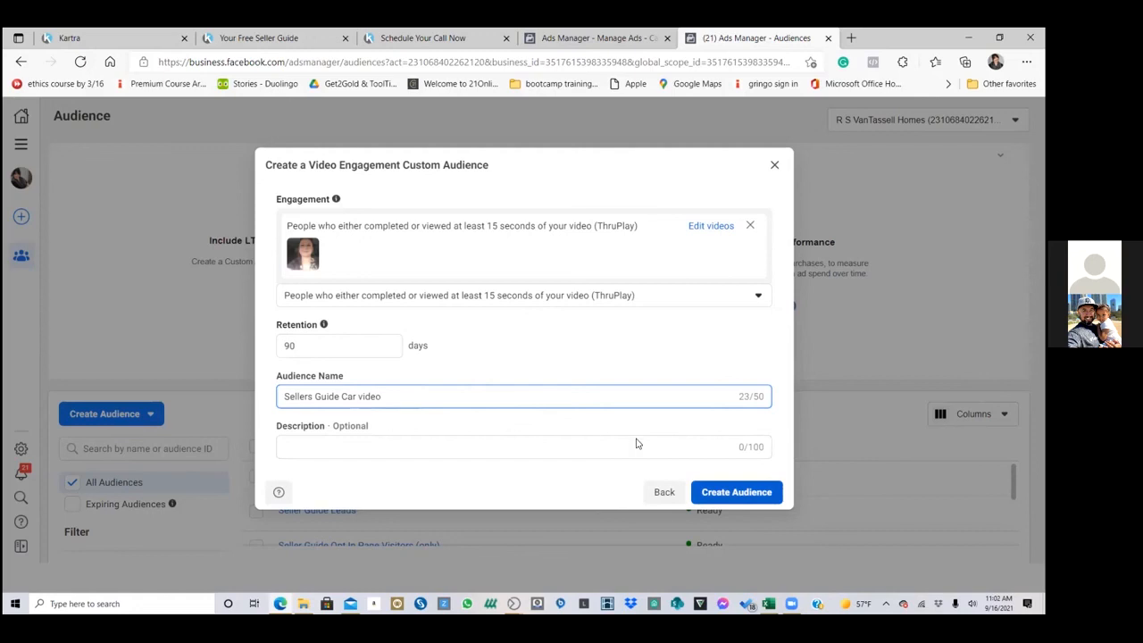
type(" 1")
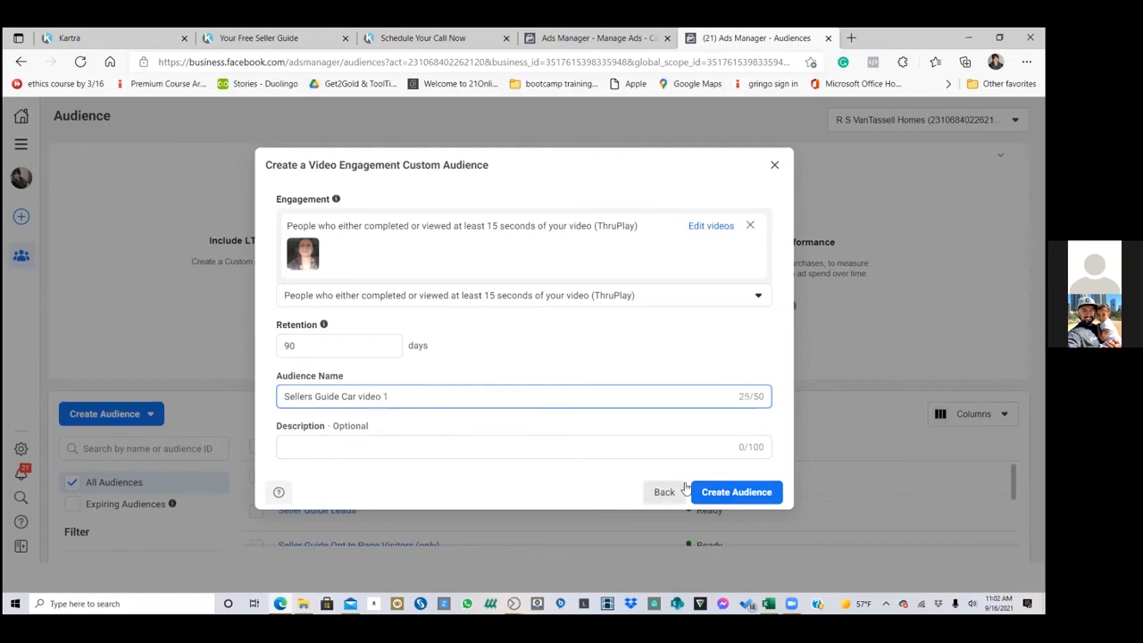
Create the video engagement custom audience, finish the setup, and look through the audience list
left_click(720, 492)
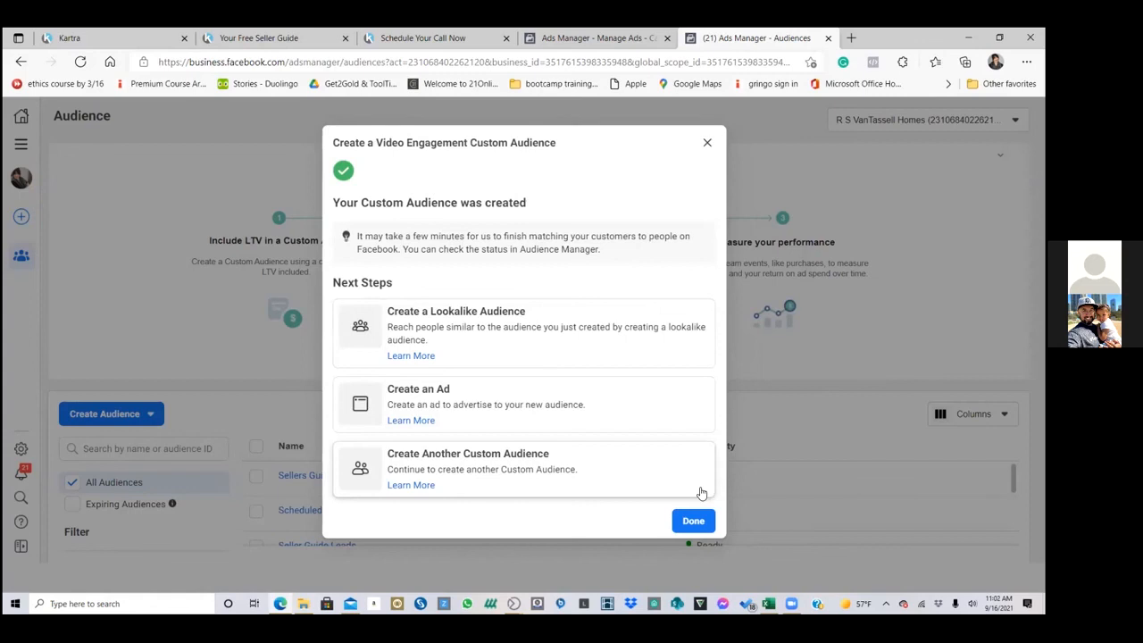
left_click(689, 519)
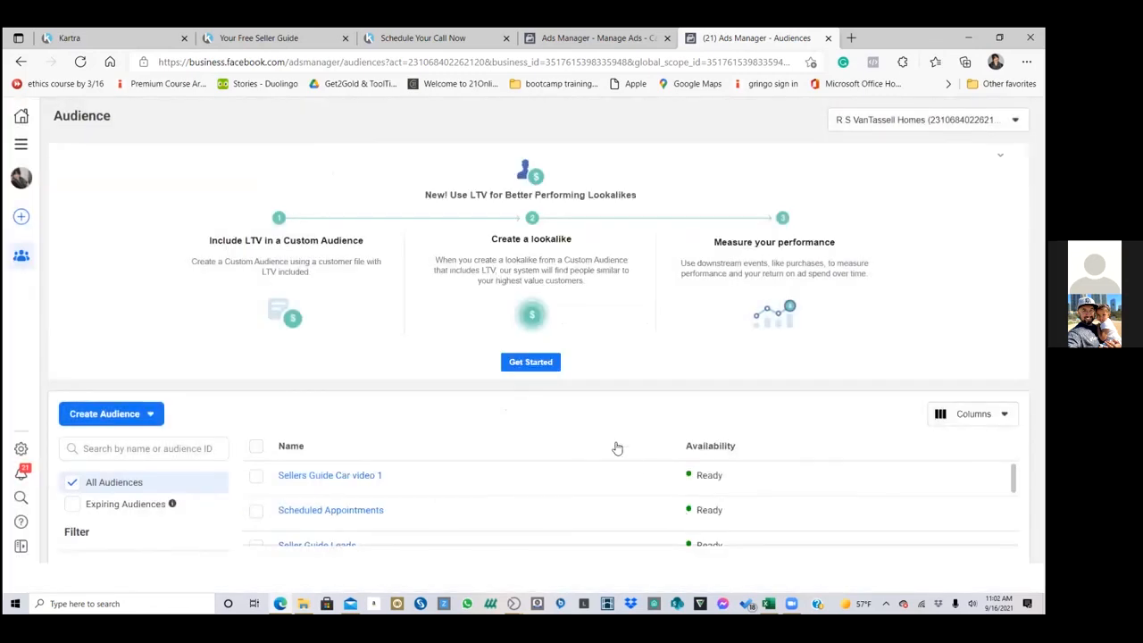
scroll(613, 444, "down", 5)
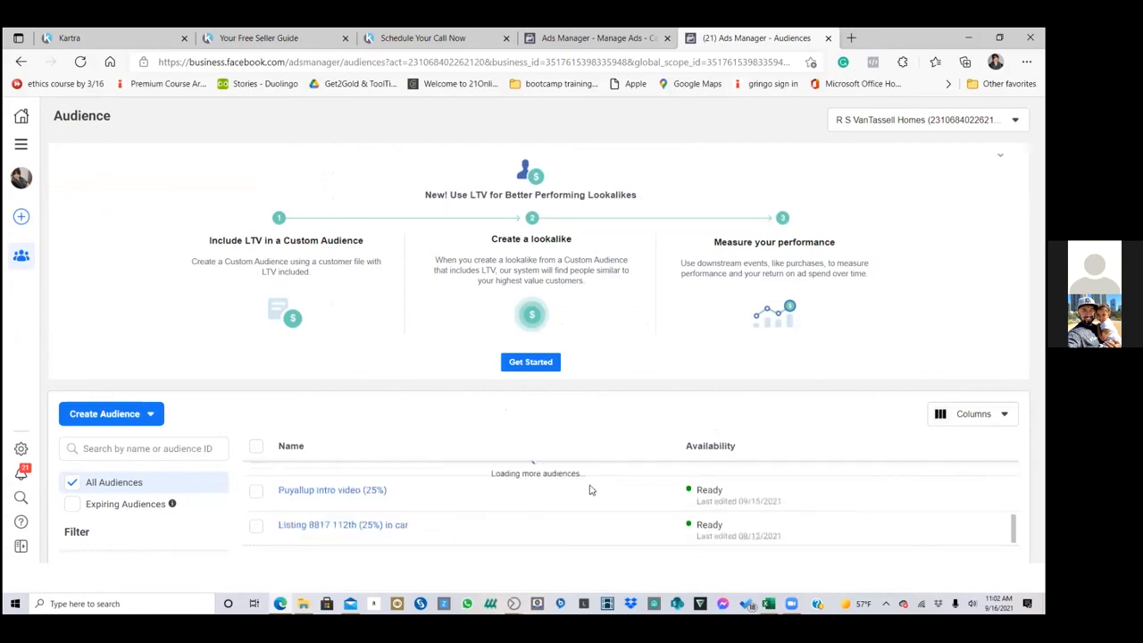
scroll(600, 489, "up", 5)
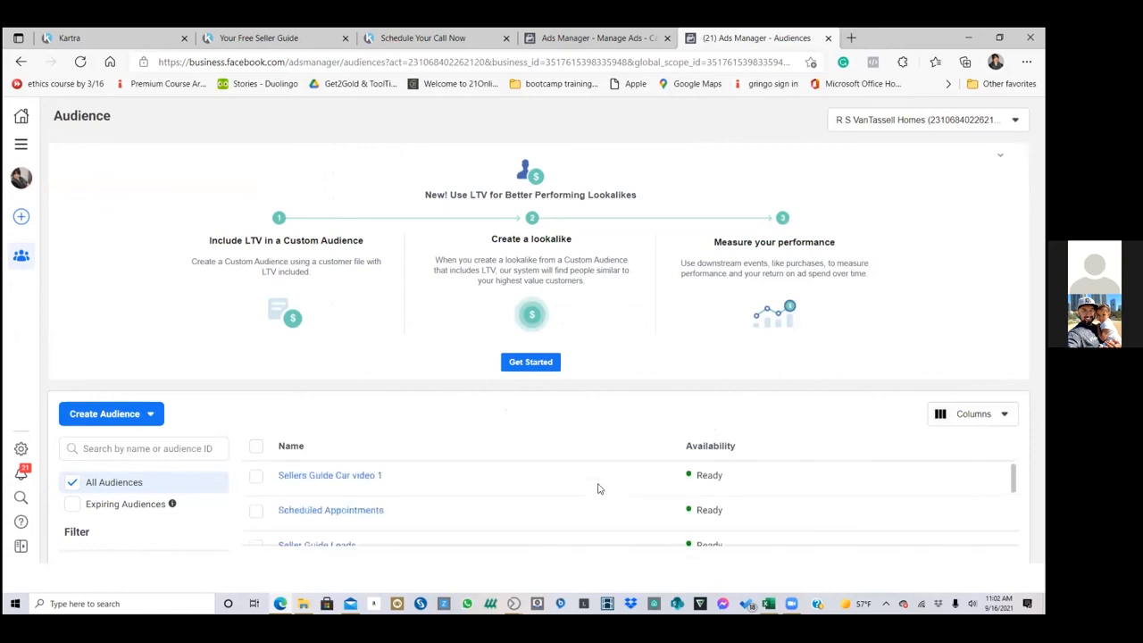